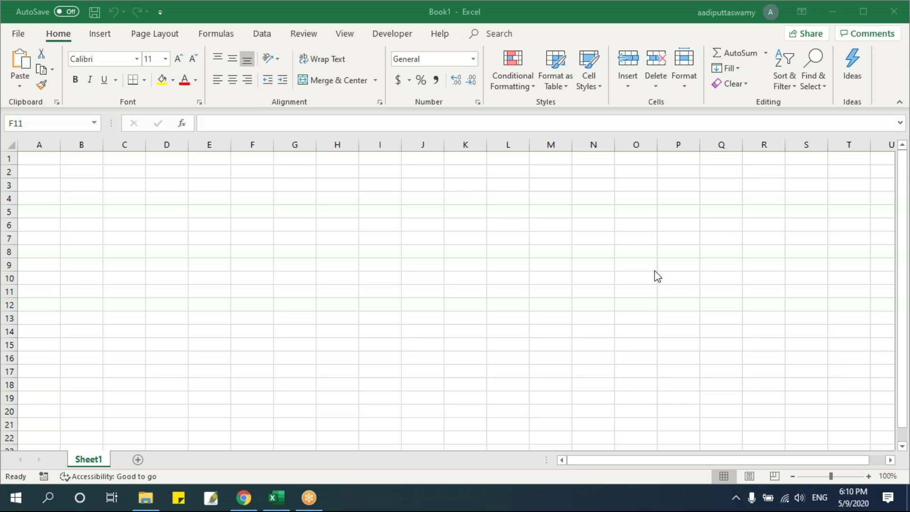
left_click(351, 213)
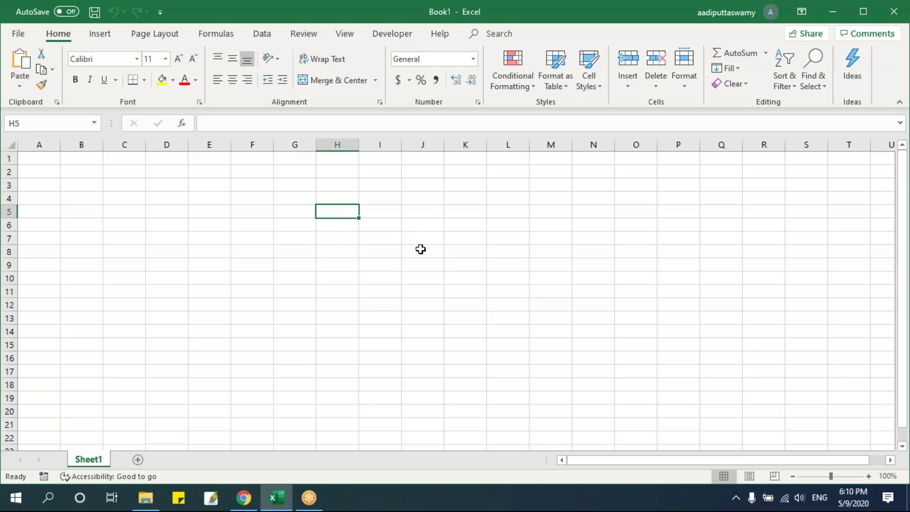
left_click(559, 304)
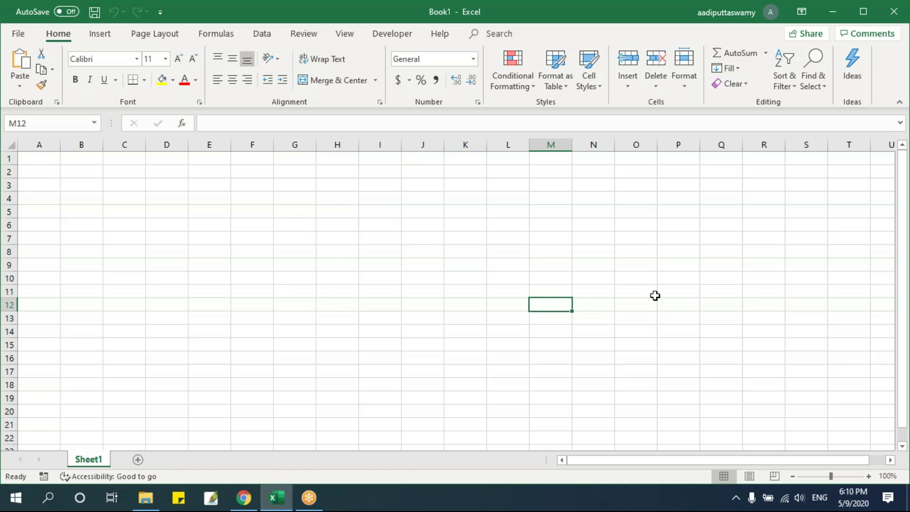
left_click(484, 295)
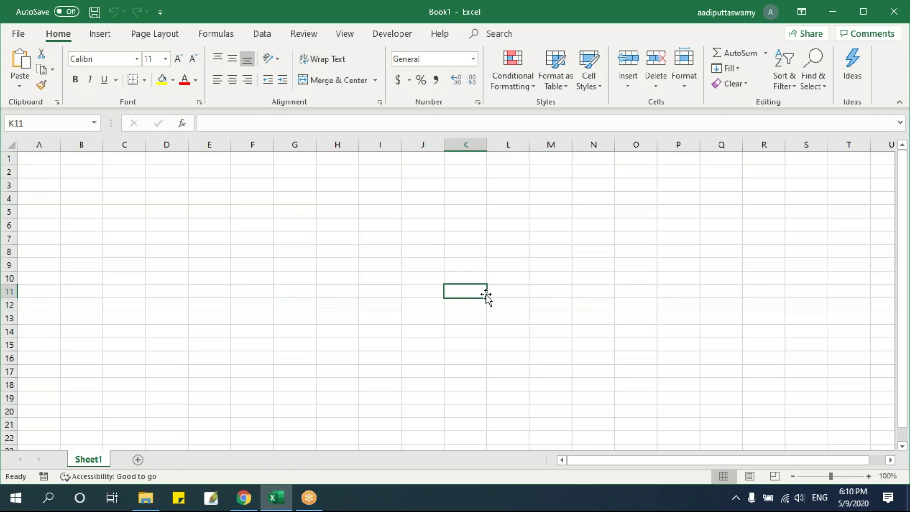
left_click(287, 264)
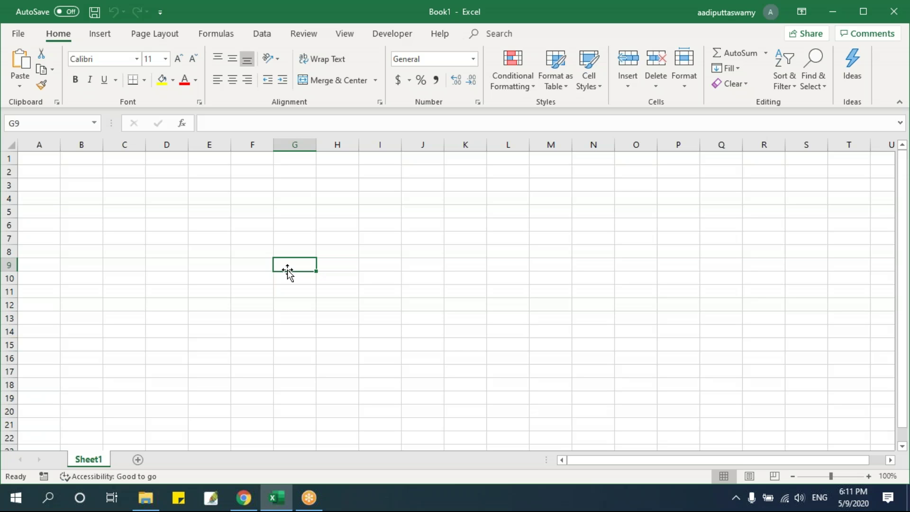
Step: Start saving the new workbook and browse to the Dashboard folder inside New Materials 2020 on the H: volume
key("ctrl+s")
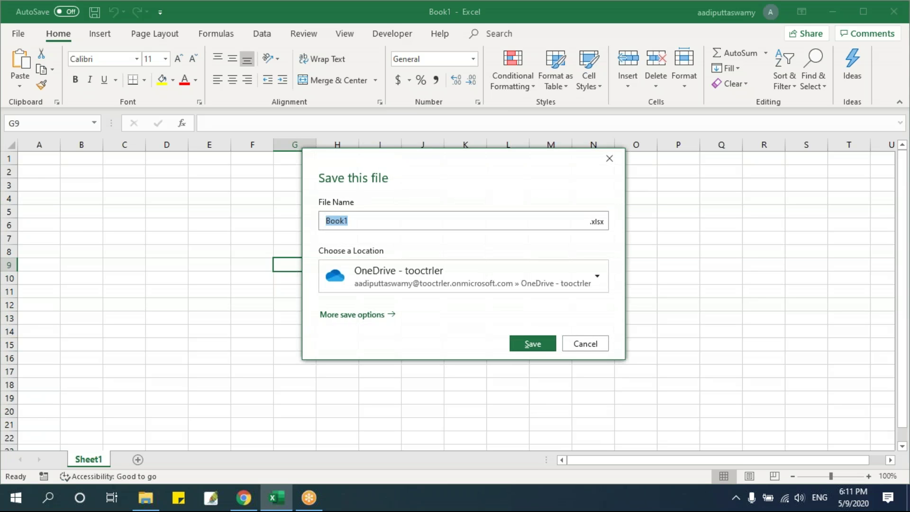
left_click(354, 316)
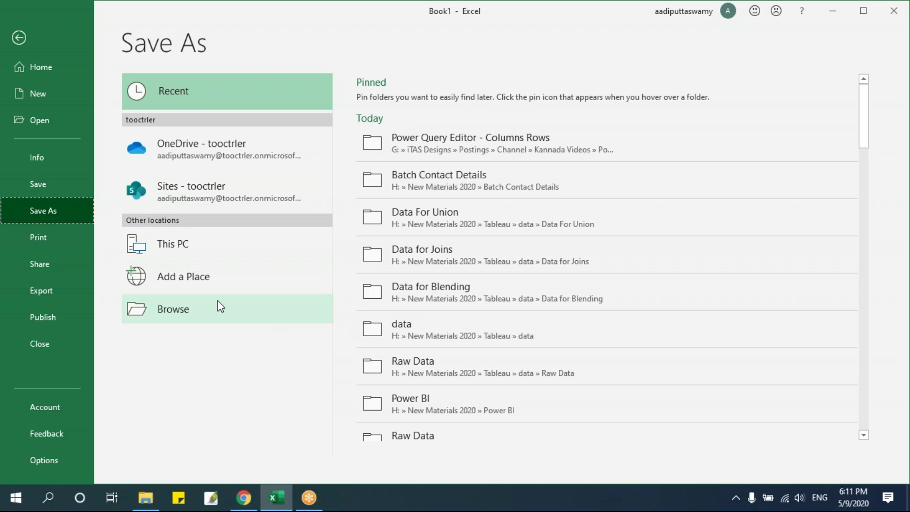
left_click(195, 309)
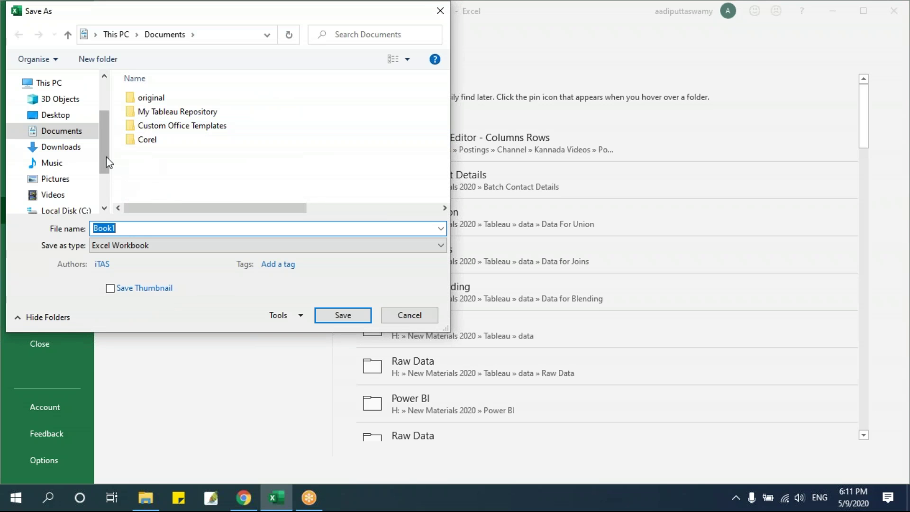
left_click_drag(106, 158, 105, 194)
left_click(84, 176)
double_click(191, 196)
double_click(183, 126)
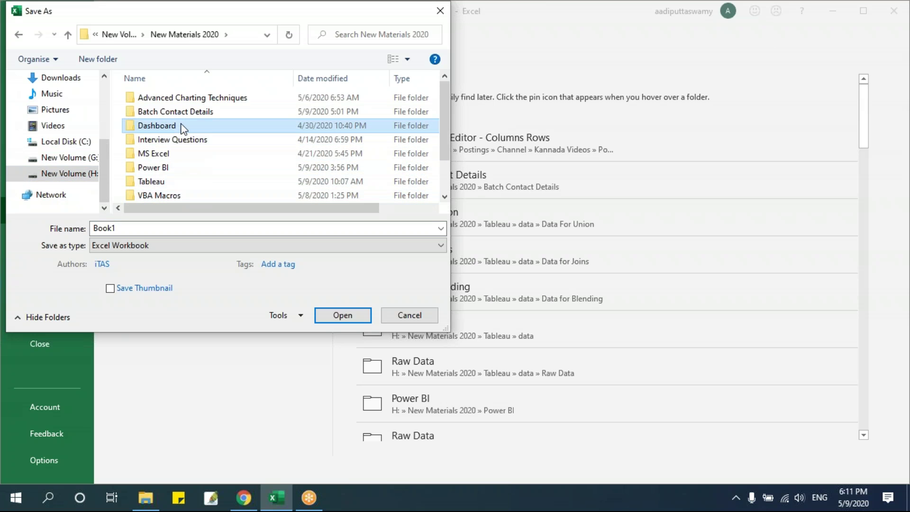
left_click_drag(228, 21, 342, 83)
Step: Save the workbook as "Dashboard Class May2020 Weekend v1.0" in the Excel Macro-Enabled Workbook format
double_click(305, 289)
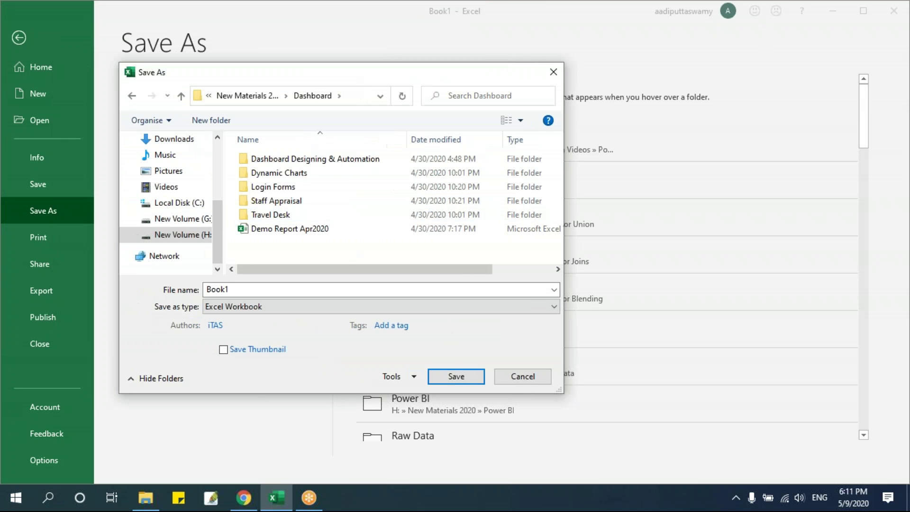
type("D")
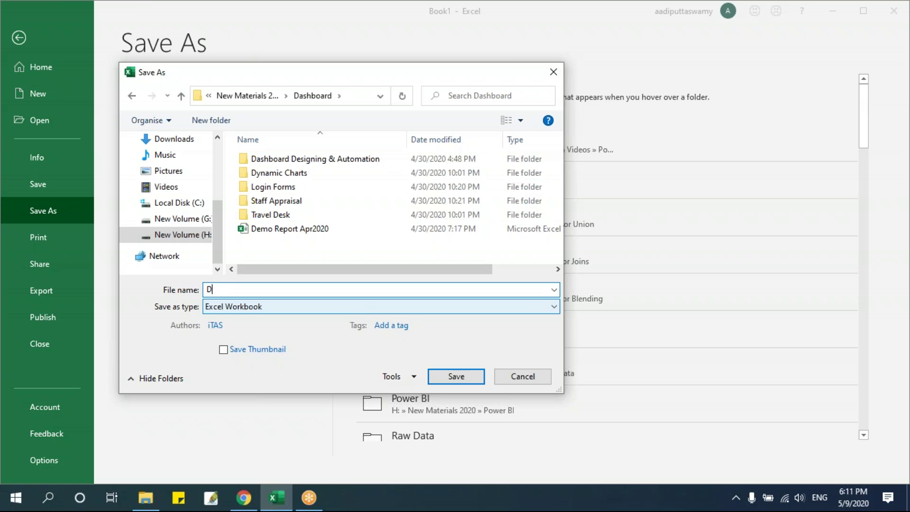
type("ashboard")
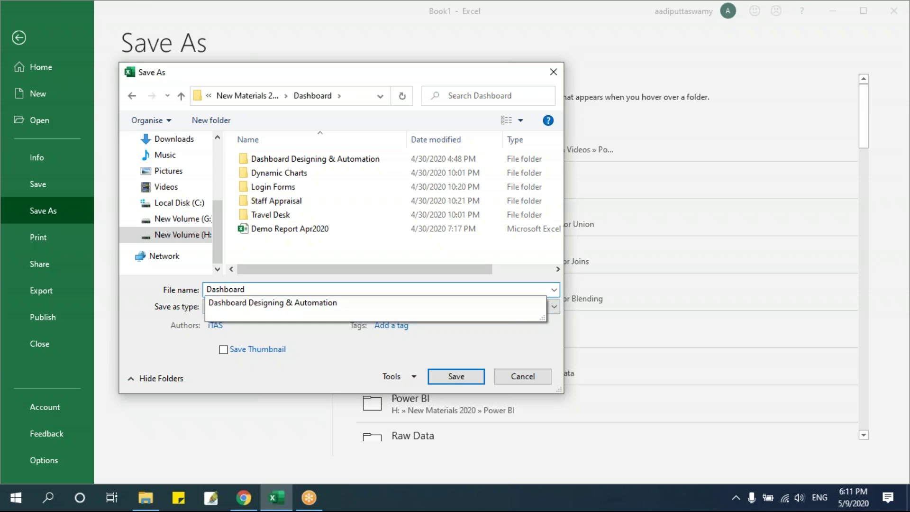
type(" Class")
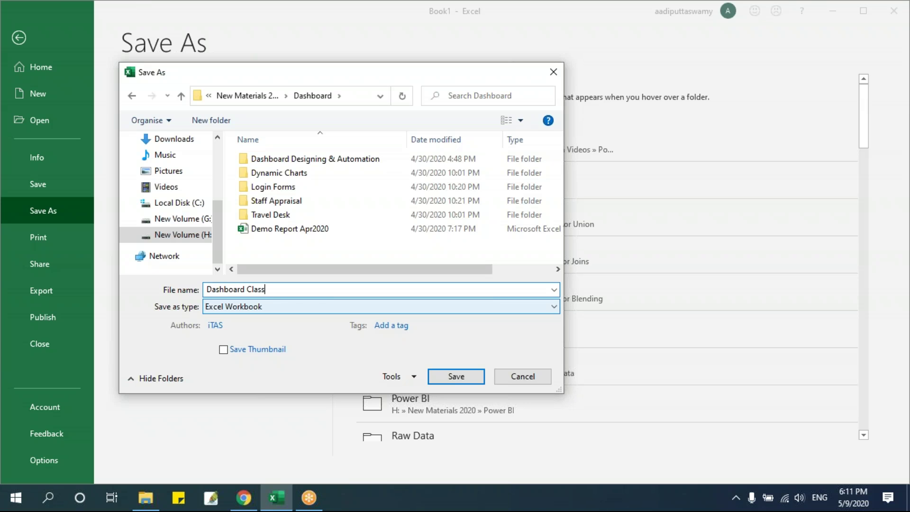
type("May2020 Weekend v1.0")
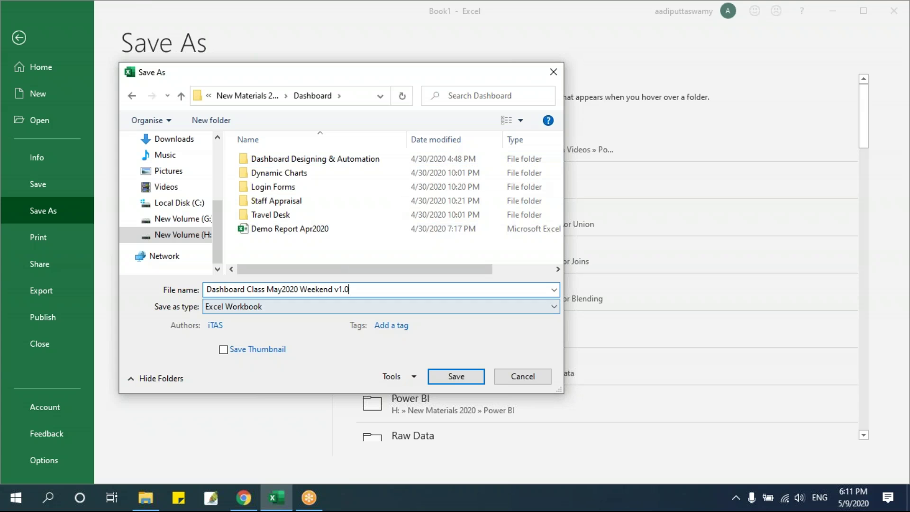
left_click(304, 312)
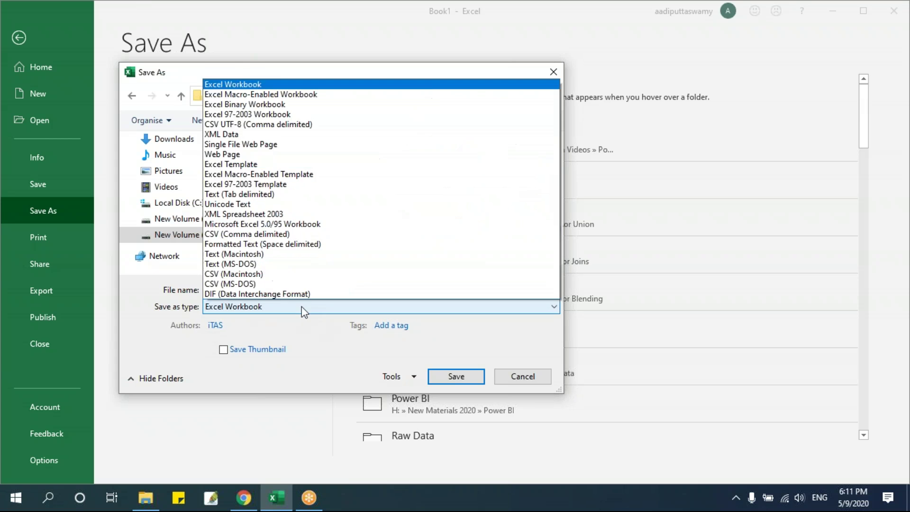
left_click(305, 20)
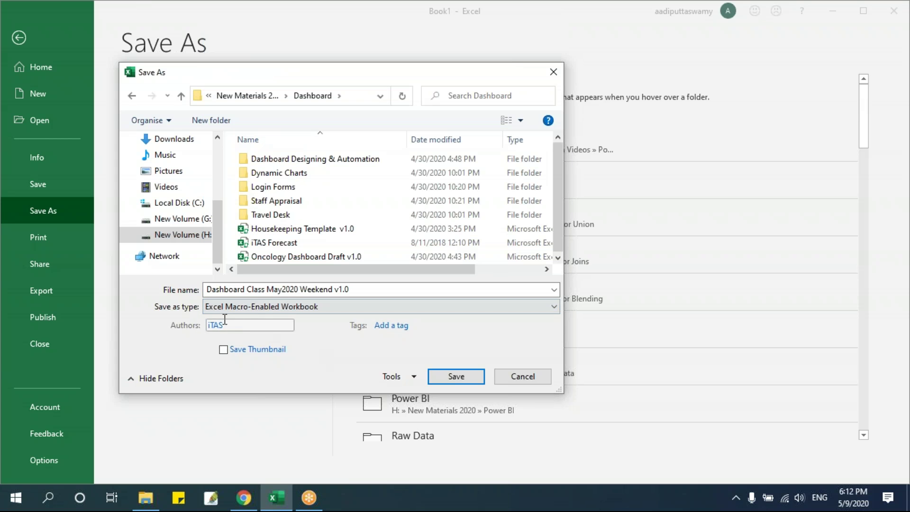
left_click(462, 380)
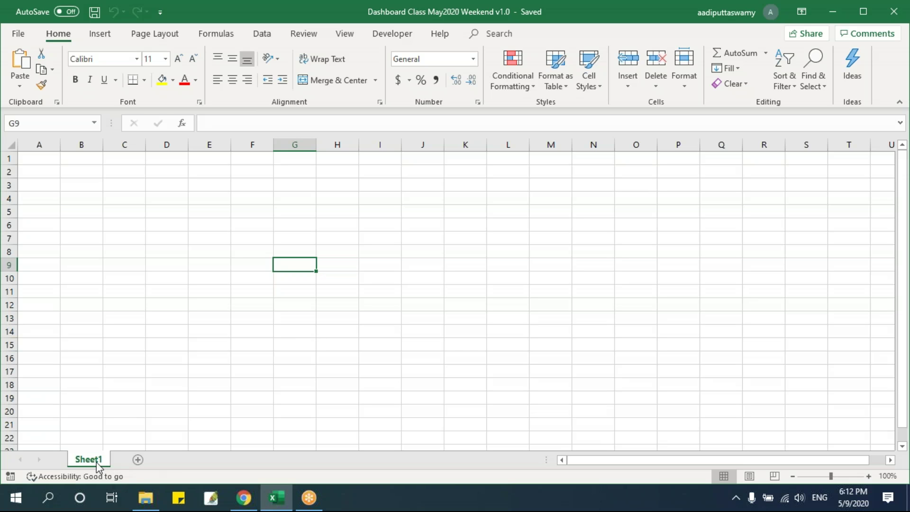
left_click_drag(41, 161, 712, 405)
left_click(350, 327)
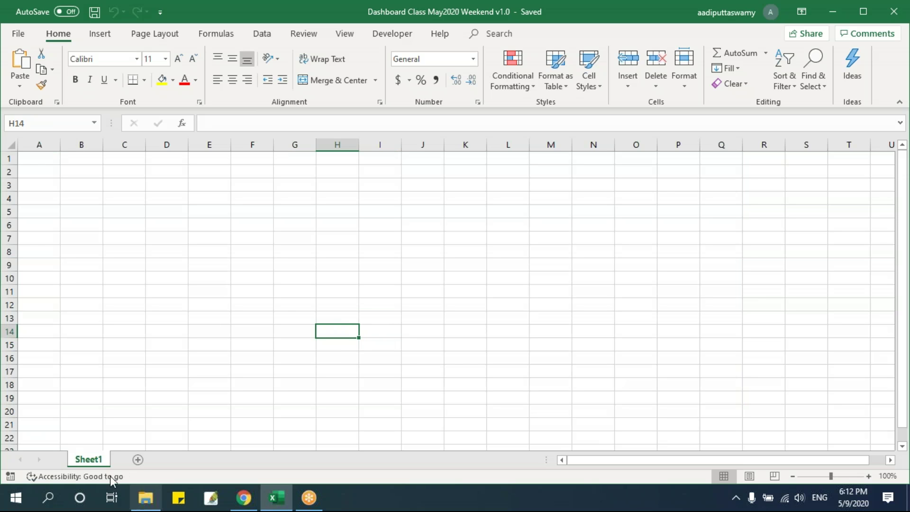
Step: Rename the worksheet Sheet1 as wksHome
double_click(88, 459)
type("w")
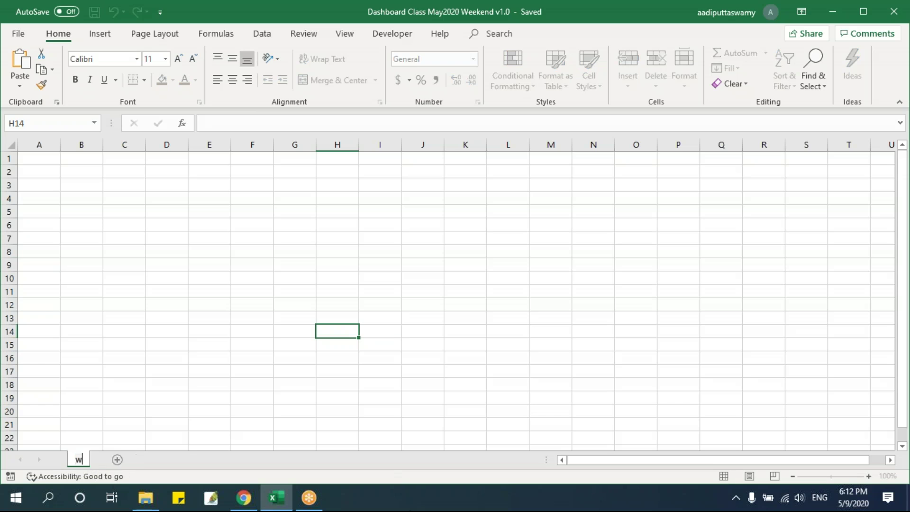
type("ksHome")
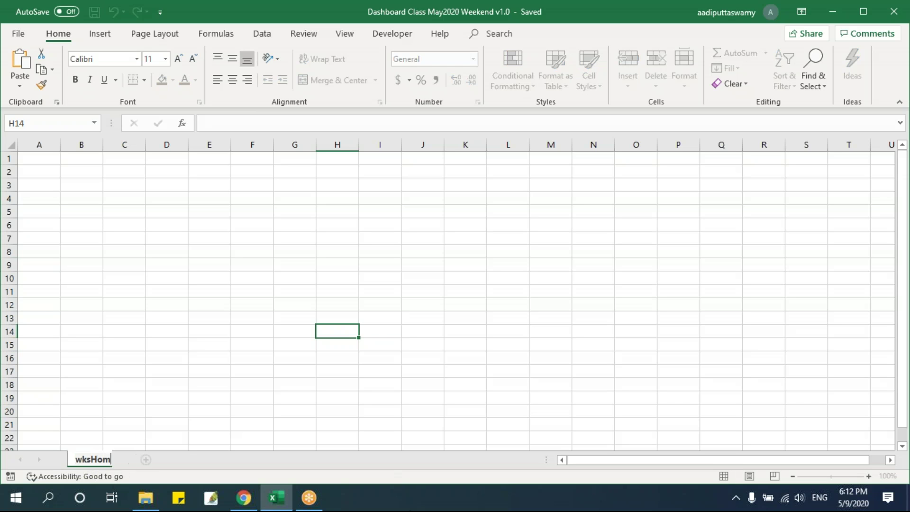
left_click(264, 299)
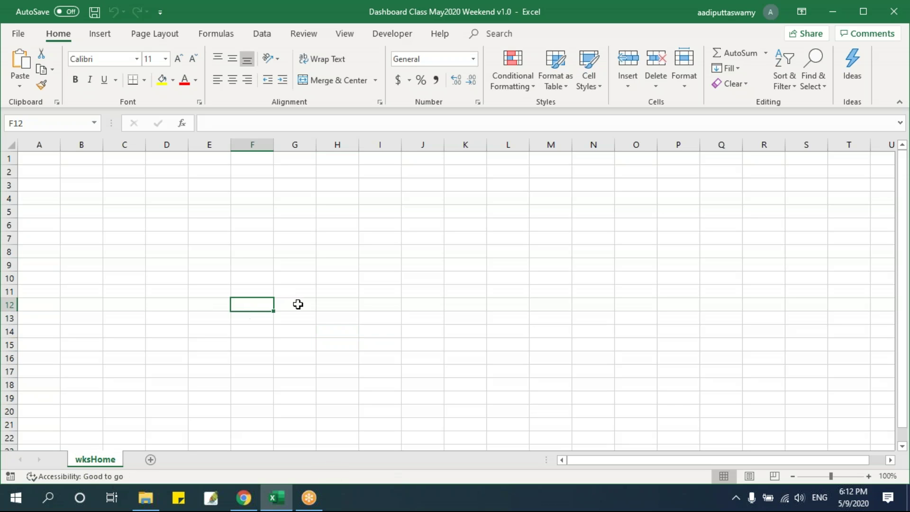
left_click(388, 305)
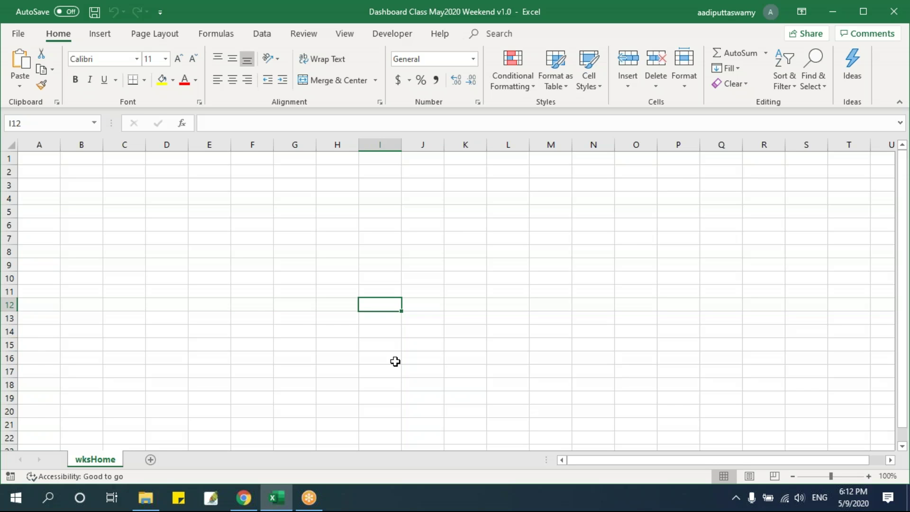
Step: Add a second worksheet after wksHome and name it wksVar
left_click(151, 461)
double_click(149, 463)
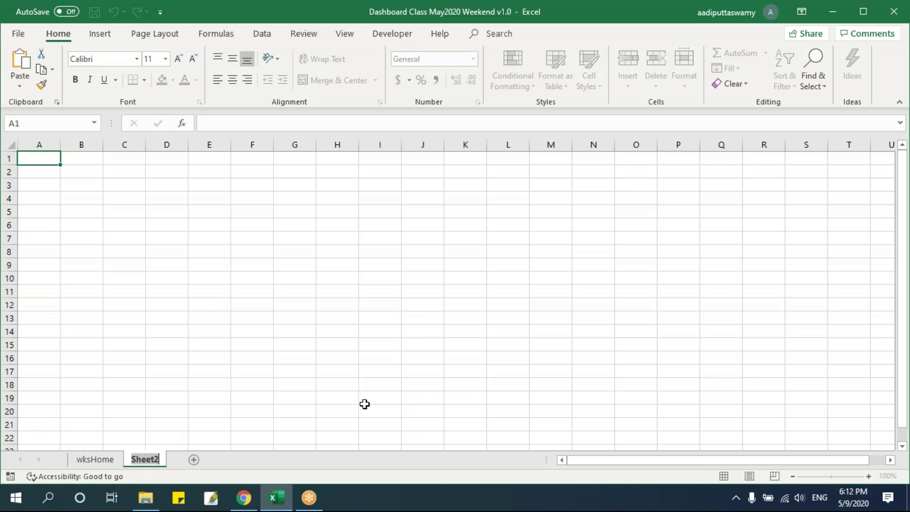
type("wksVar")
left_click(295, 398)
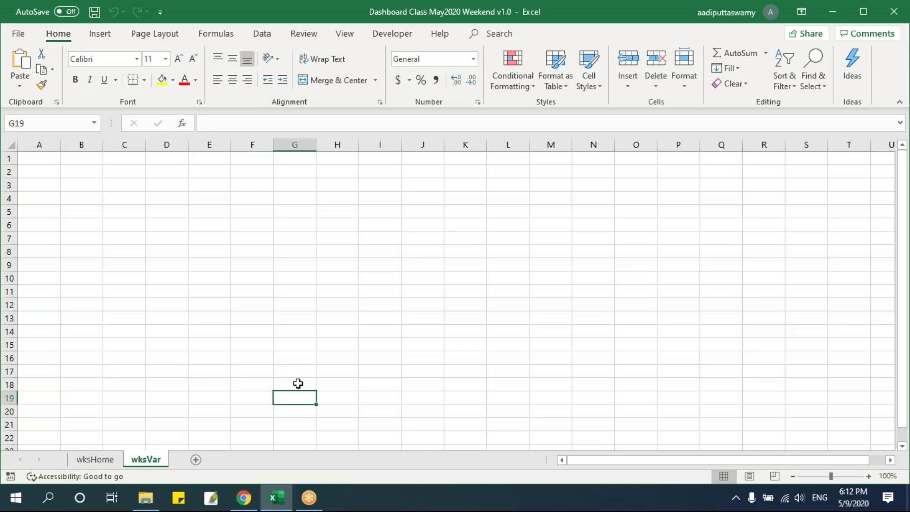
left_click_drag(80, 172, 376, 317)
left_click(311, 252)
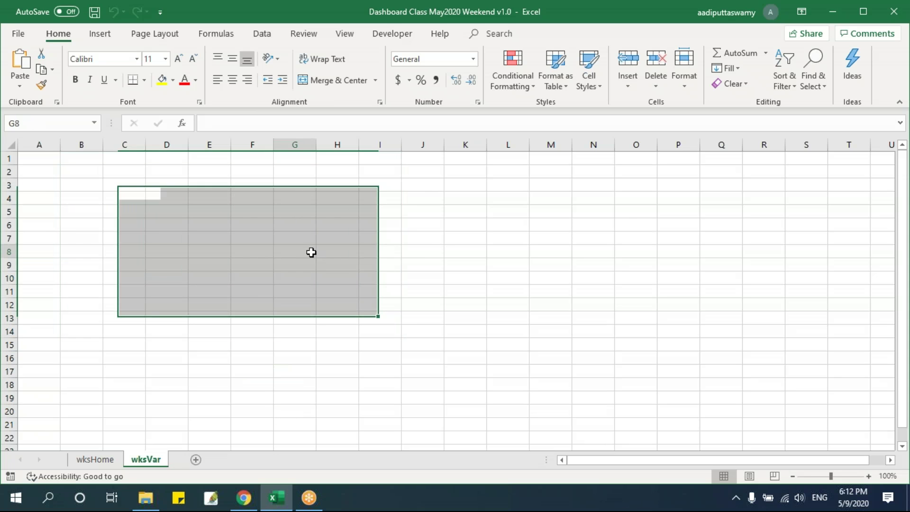
left_click(97, 460)
left_click_drag(81, 173, 430, 375)
left_click(319, 283)
left_click(152, 460)
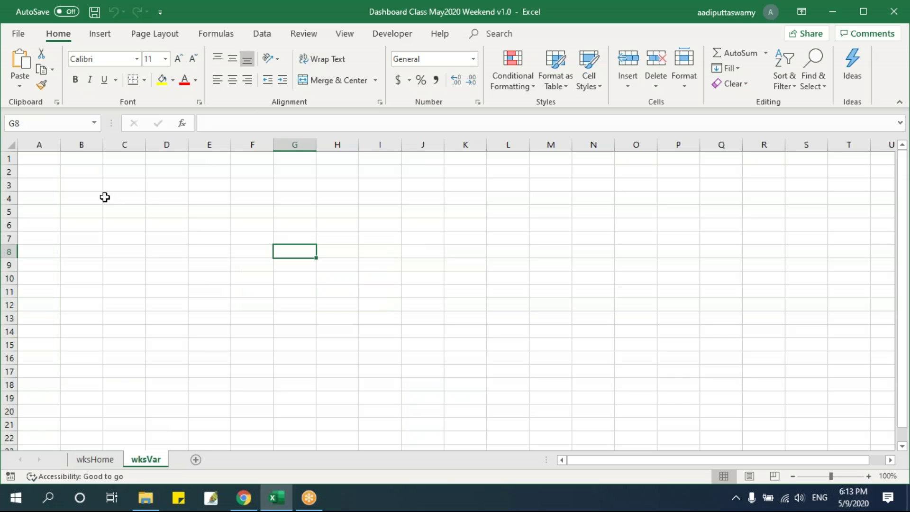
left_click(99, 459)
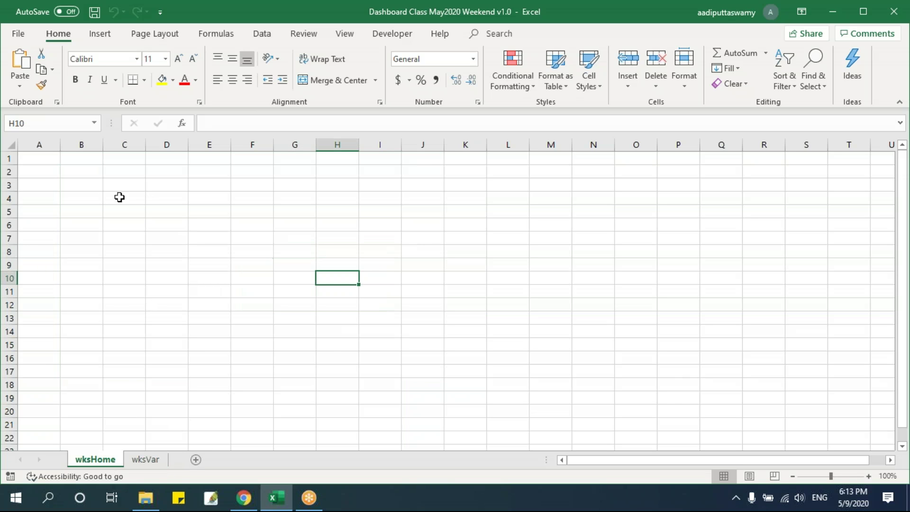
left_click(164, 459)
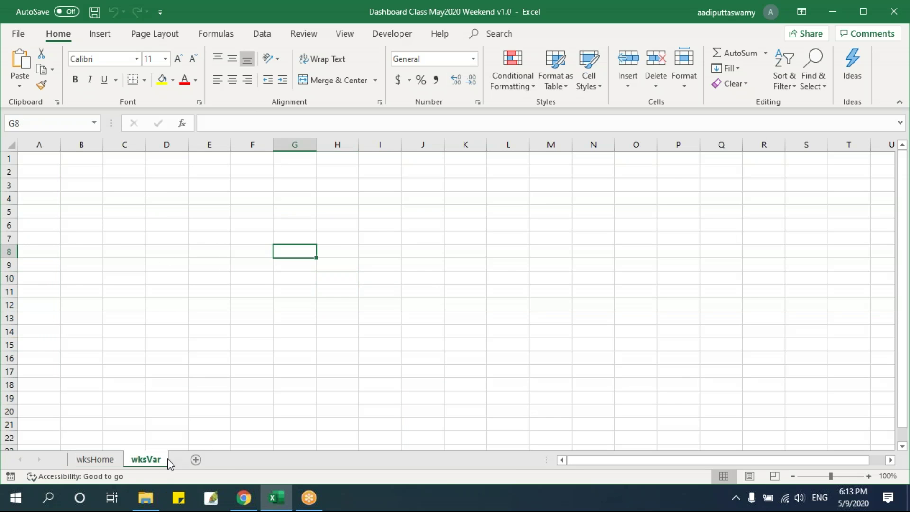
left_click_drag(160, 194, 664, 422)
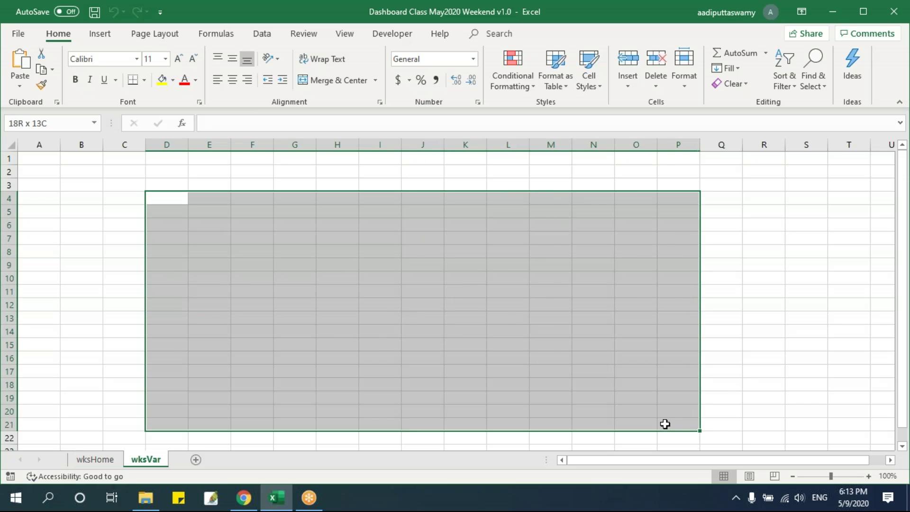
left_click(431, 314)
left_click(104, 465)
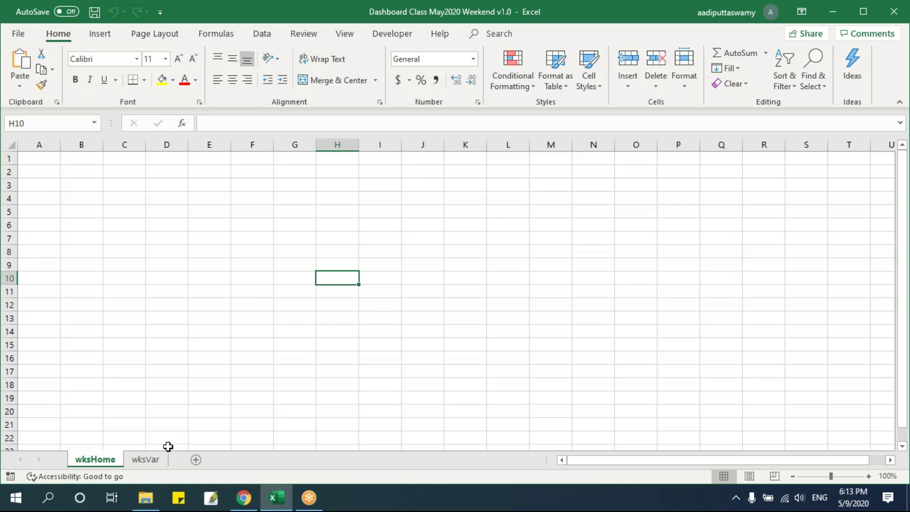
left_click(158, 460)
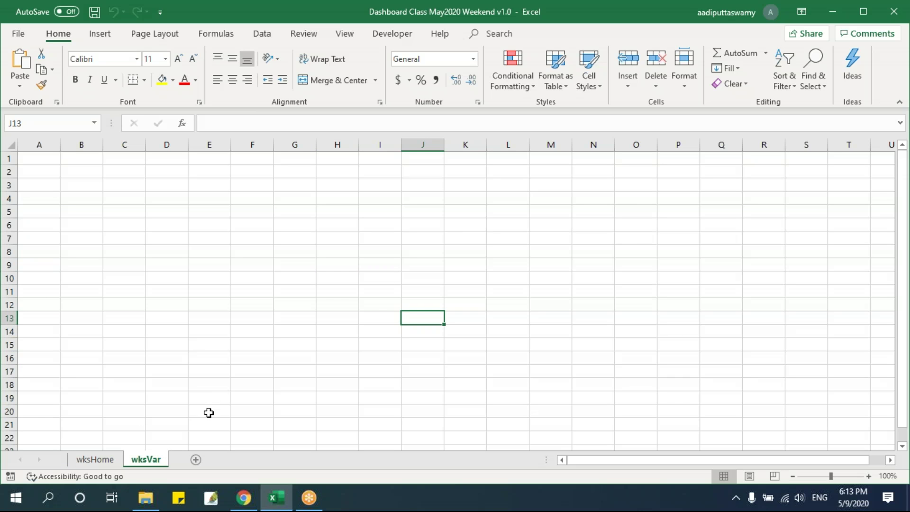
left_click(406, 236)
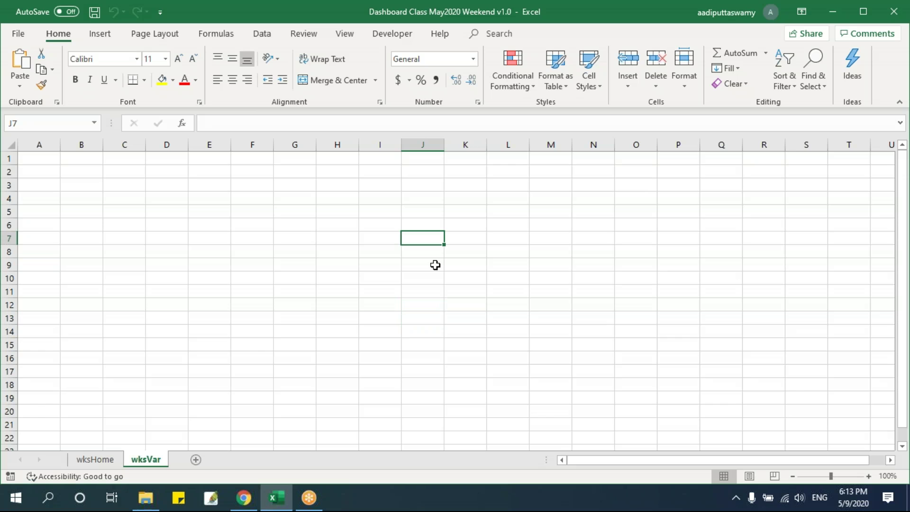
left_click(95, 459)
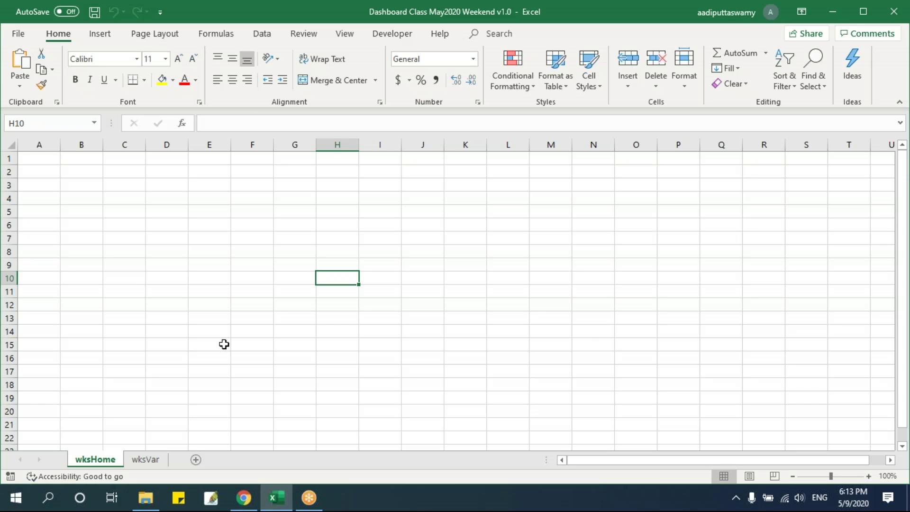
left_click(211, 277)
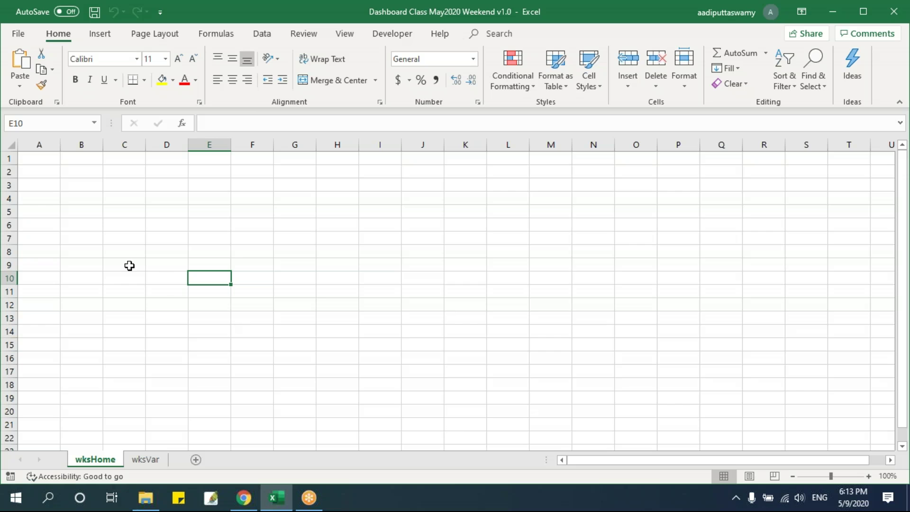
left_click(352, 296)
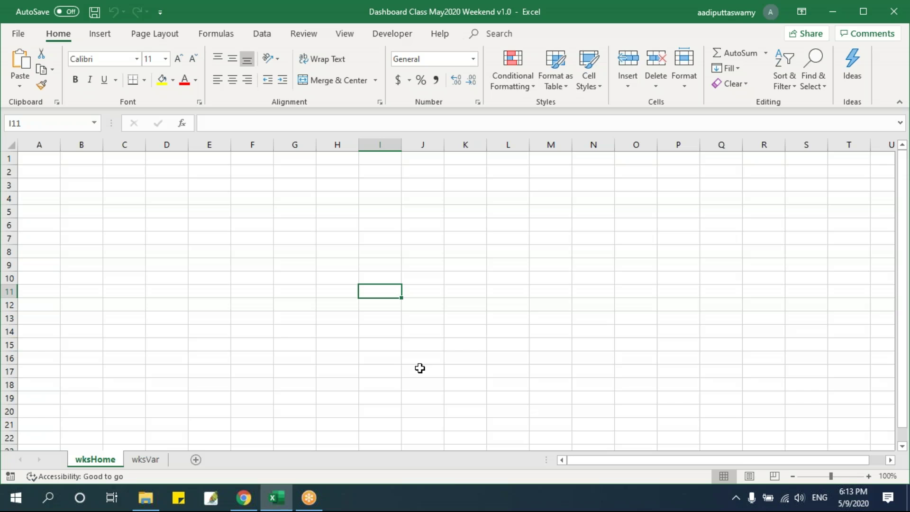
left_click(112, 36)
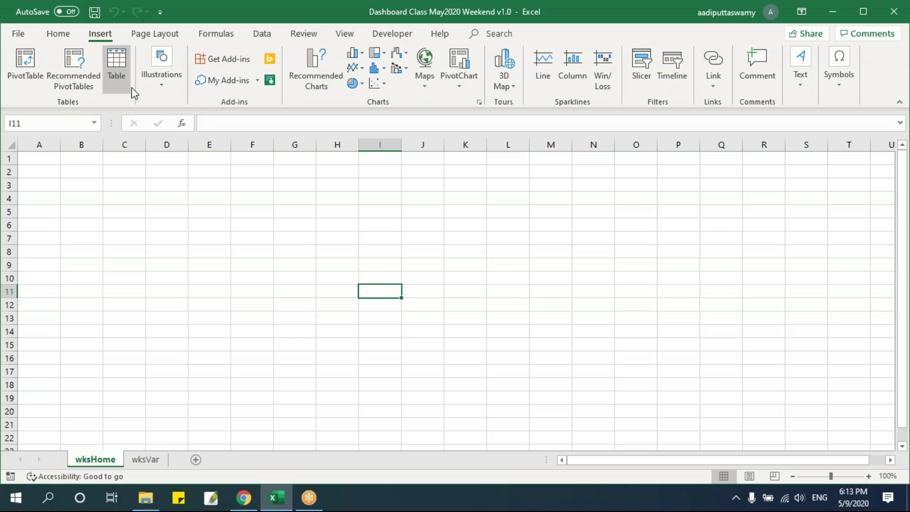
Step: Draw a rounded rectangle on the wksHome sheet, spanning about columns F to K and rows 4 to 20
left_click(164, 81)
left_click(163, 80)
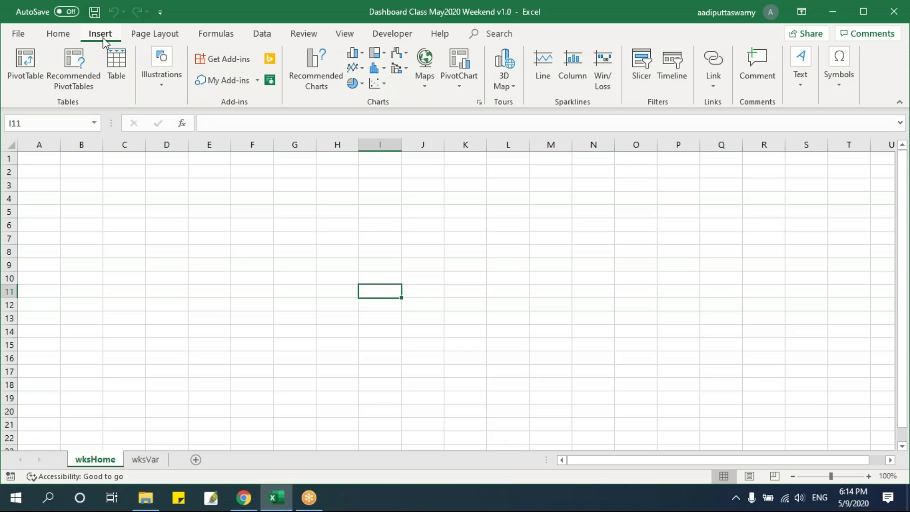
left_click(162, 86)
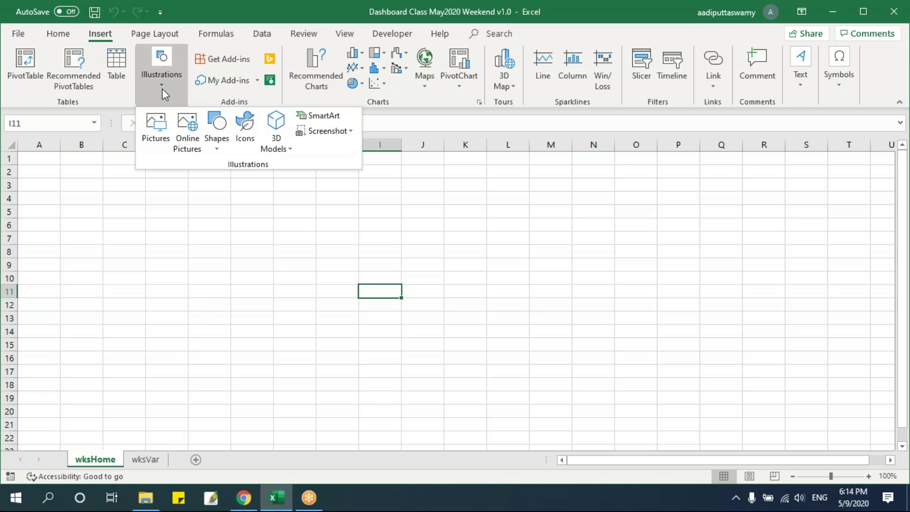
left_click(221, 149)
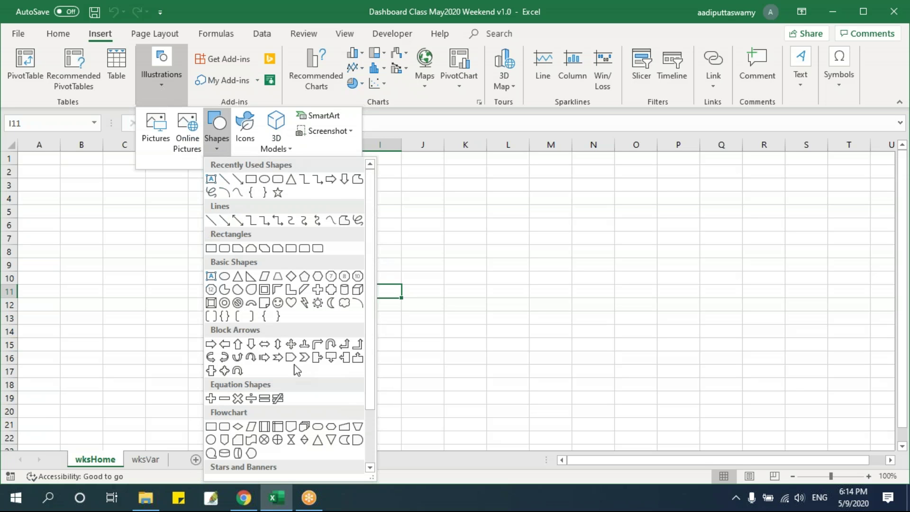
left_click(279, 180)
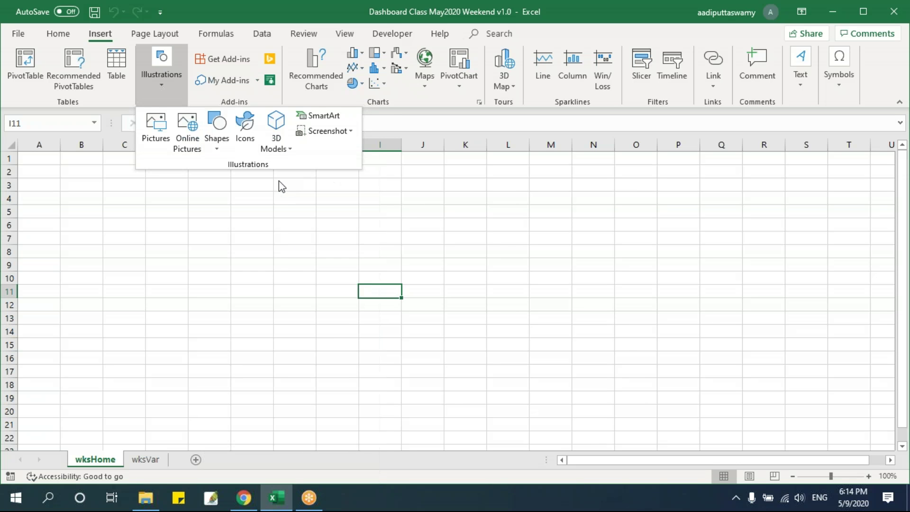
left_click_drag(266, 197, 486, 411)
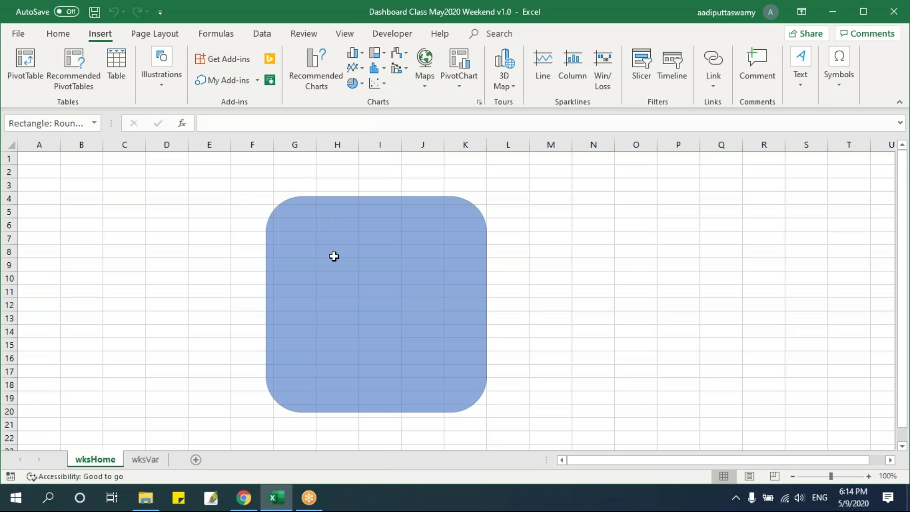
Step: Move the rounded rectangle to start at cell A1, with slightly rounded corners and a size of about 4.32" high by 8.8" wide
left_click_drag(428, 274, 159, 209)
left_click_drag(63, 157, 38, 176)
left_click_drag(248, 372, 591, 433)
left_click_drag(40, 158, 31, 164)
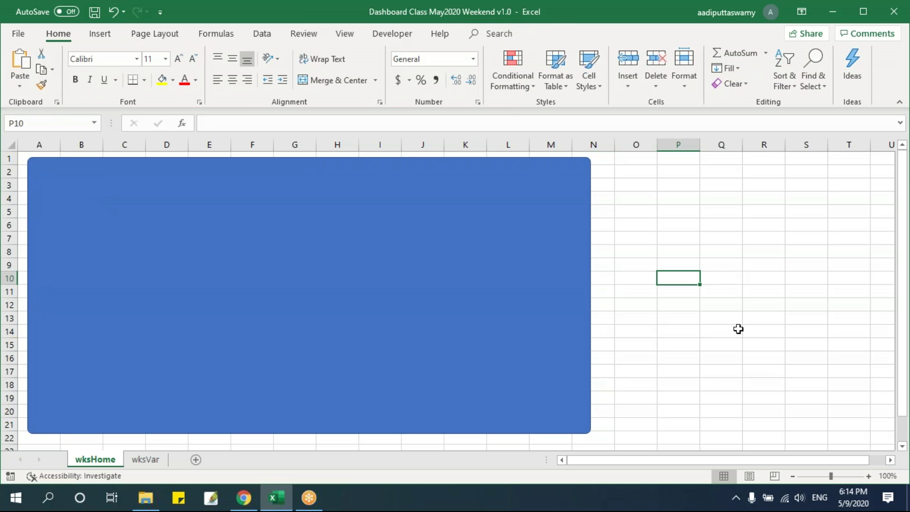
Step: Apply the theme shape style with a white fill and an orange outline to the rounded rectangle
left_click(496, 307)
left_click(393, 33)
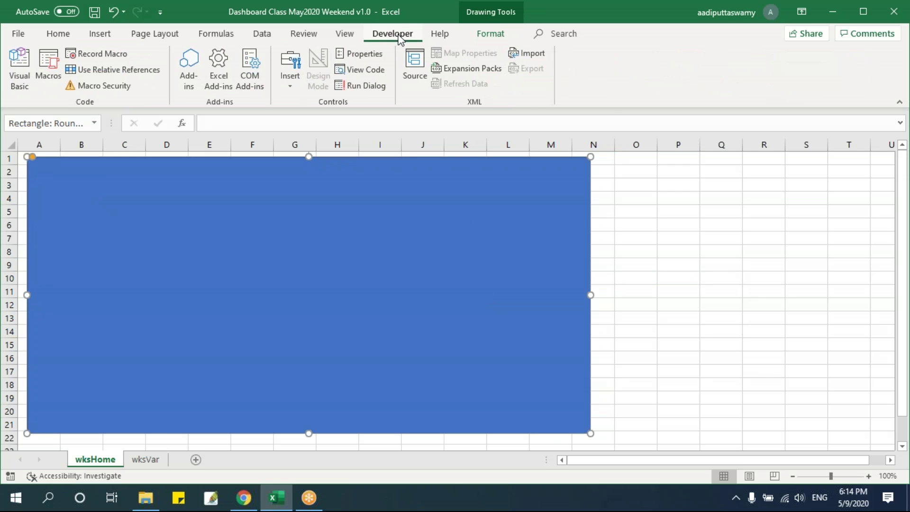
left_click(488, 34)
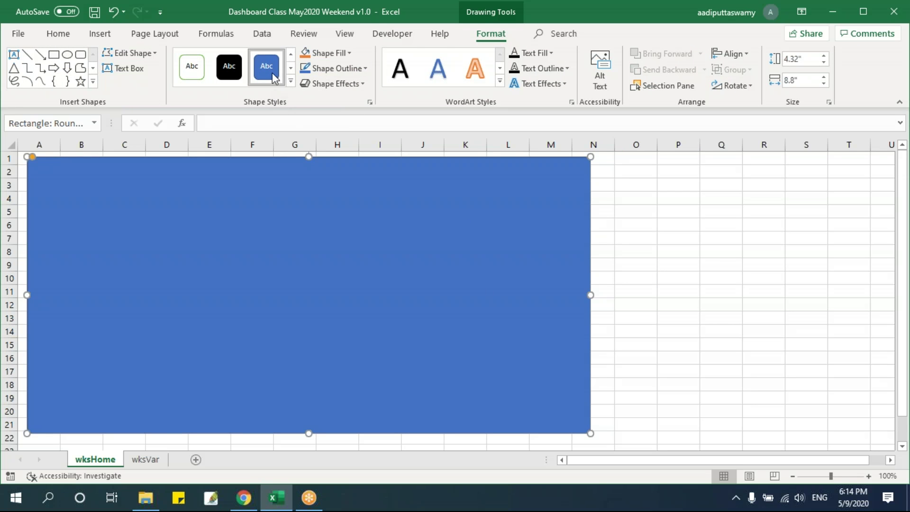
left_click(291, 82)
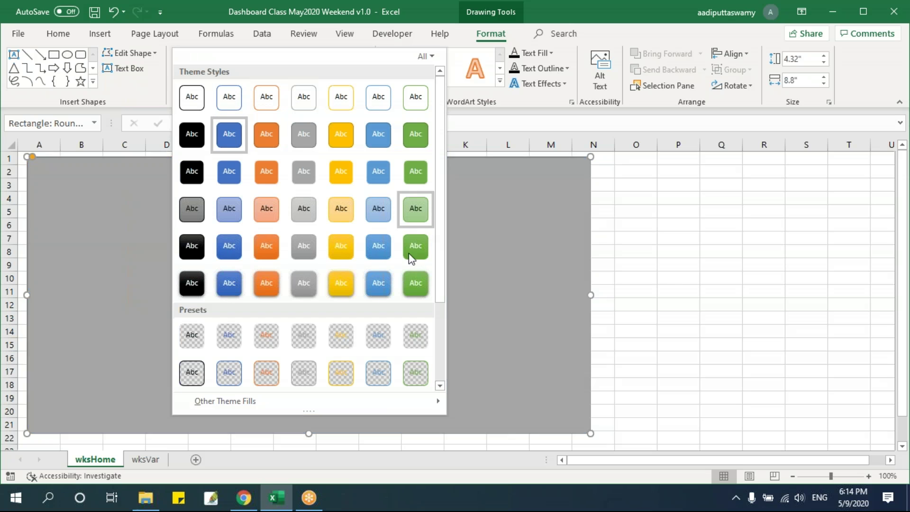
left_click(268, 100)
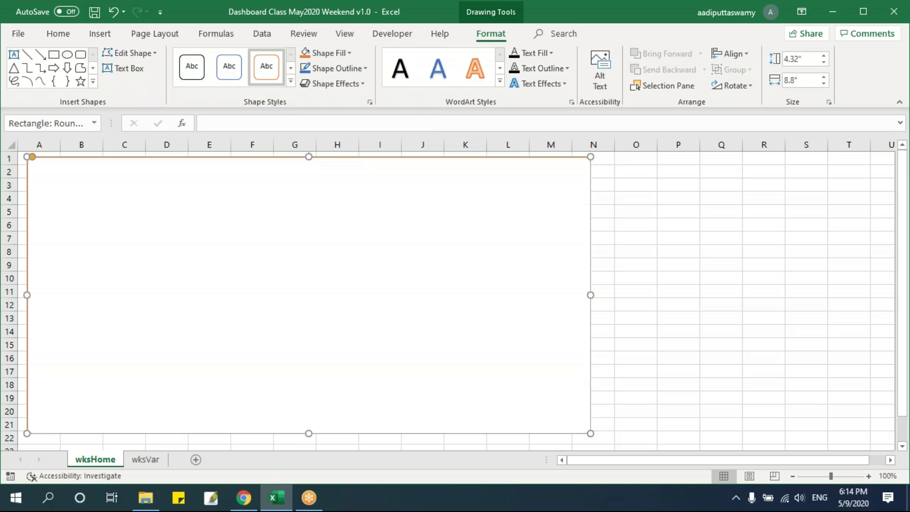
left_click(761, 291)
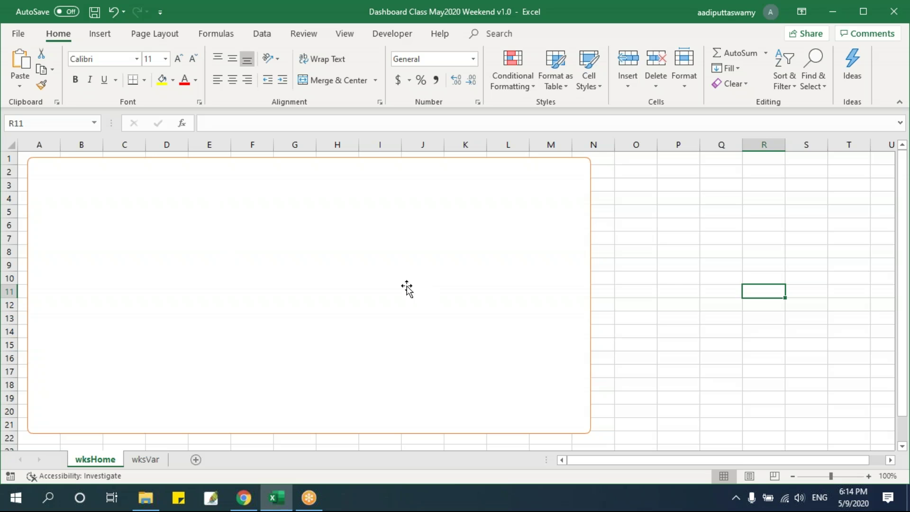
Step: Hide the gridlines on the wksHome sheet
left_click_drag(646, 171, 800, 356)
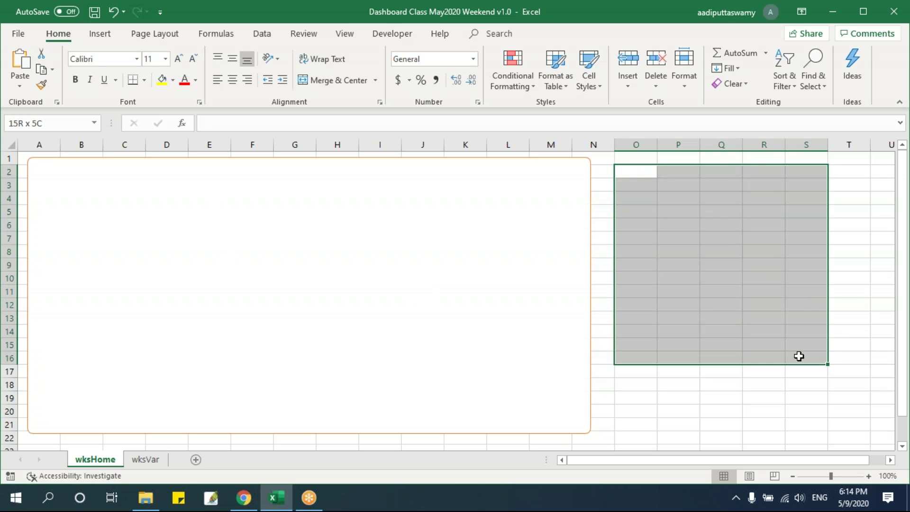
left_click(750, 262)
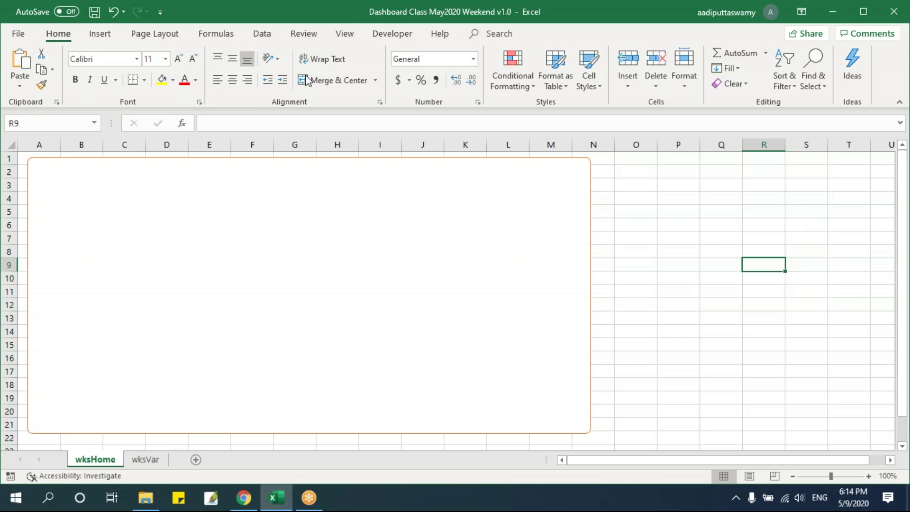
left_click(346, 36)
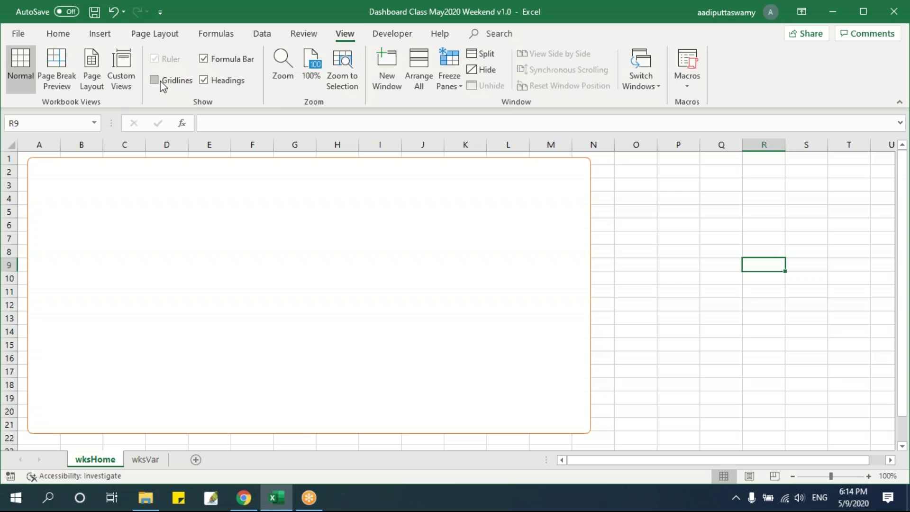
left_click(637, 216)
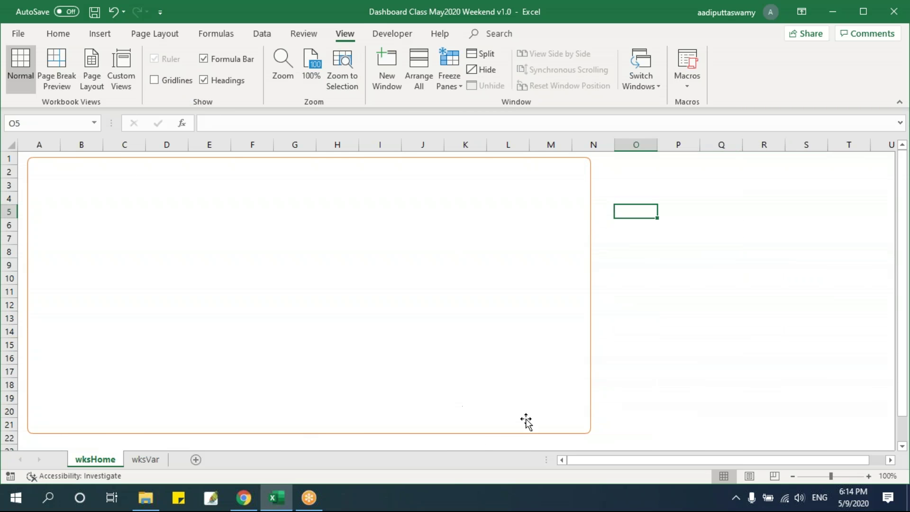
left_click(705, 358)
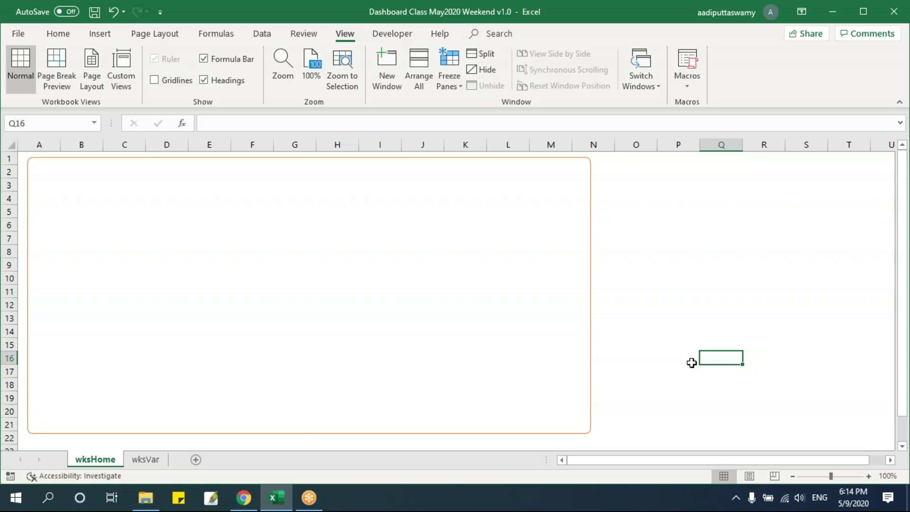
Step: Add an outer shadow offset toward the lower right to the rounded rectangle
left_click(591, 297)
left_click(618, 239)
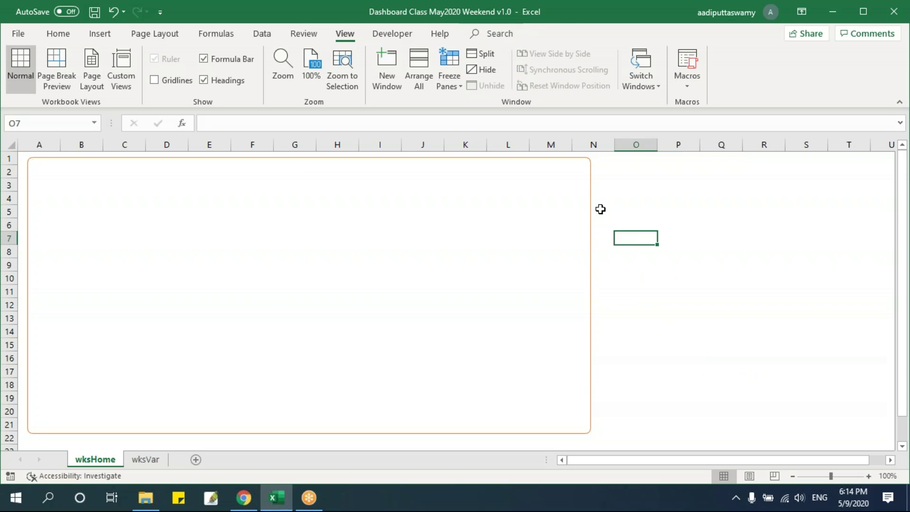
left_click(596, 198)
left_click(583, 203)
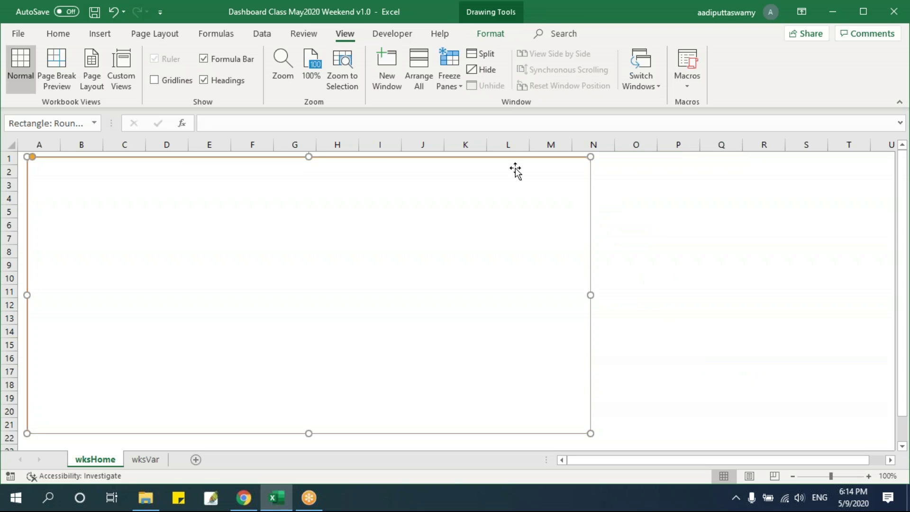
left_click(490, 33)
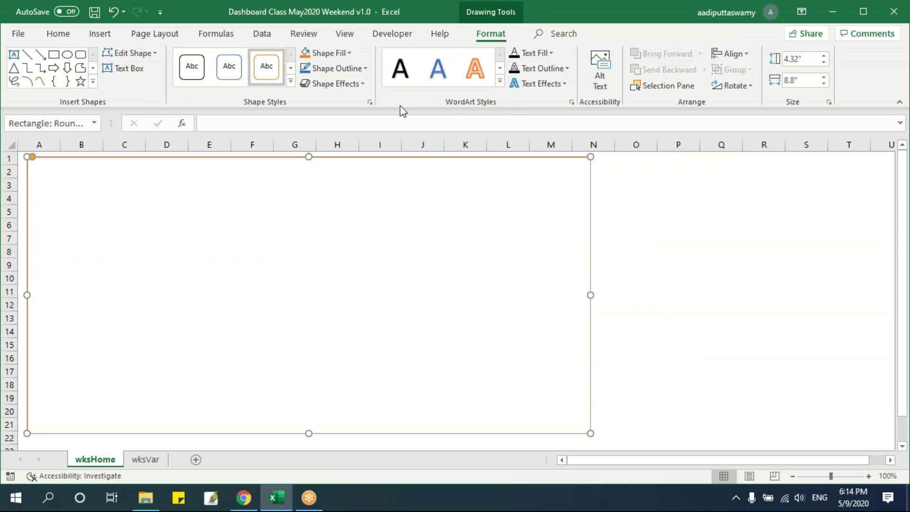
left_click(338, 84)
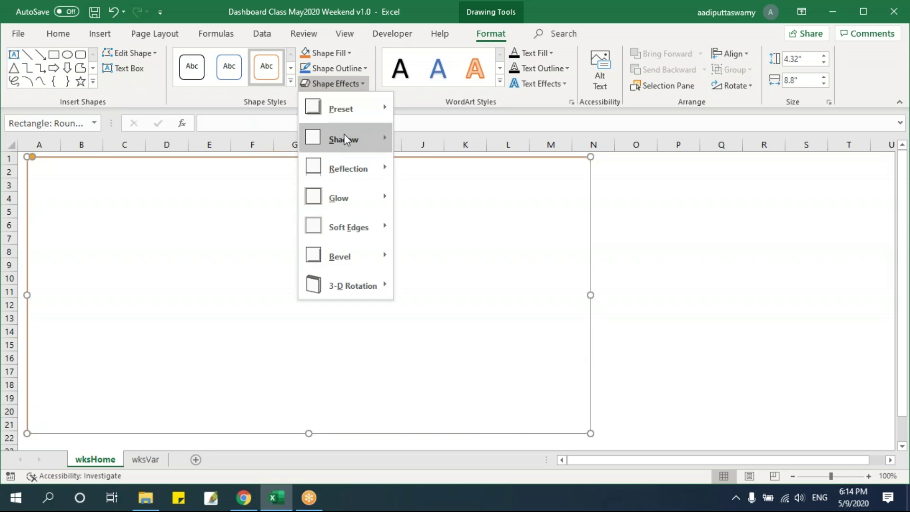
mouse_move(346, 138)
left_click(419, 195)
left_click(738, 223)
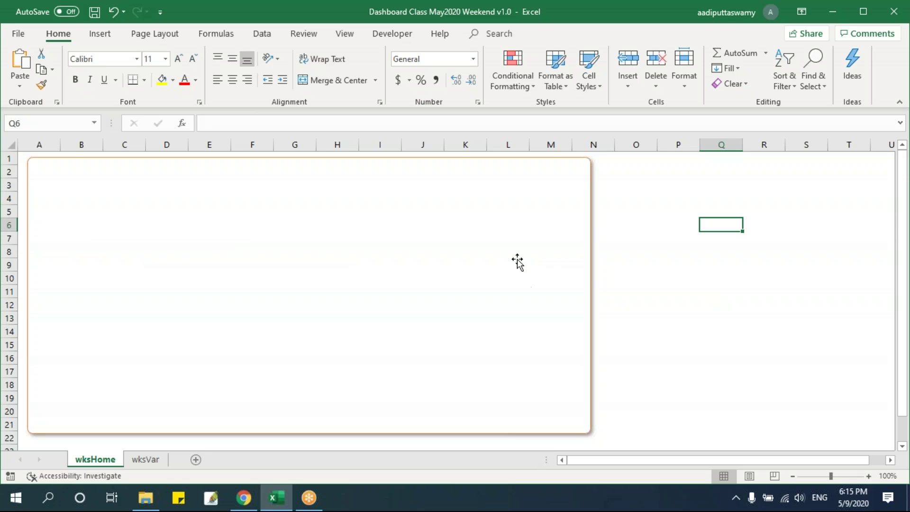
Step: Enter the labels "Title" in cell B5 and "Subtitle" in cell B6 of the wksVar sheet
left_click(151, 463)
left_click(81, 199)
left_click(81, 215)
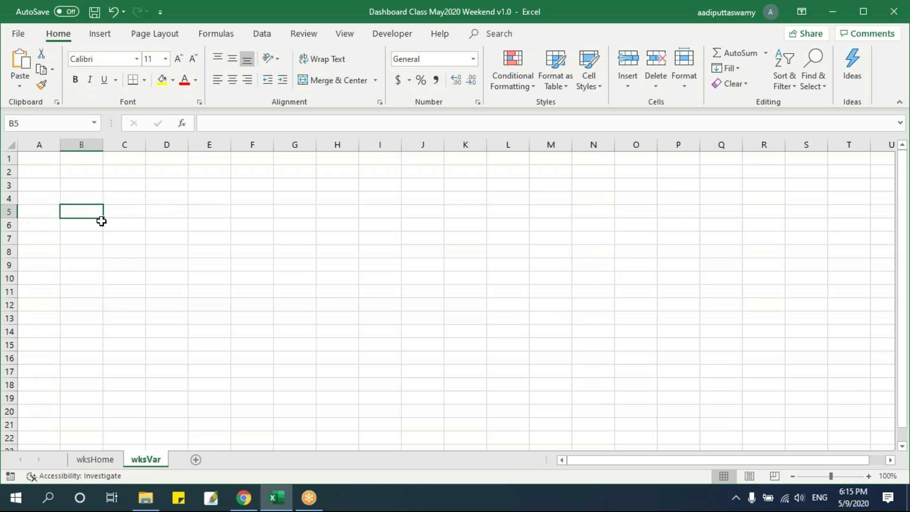
type("Title")
key("Return")
type("Subtitle")
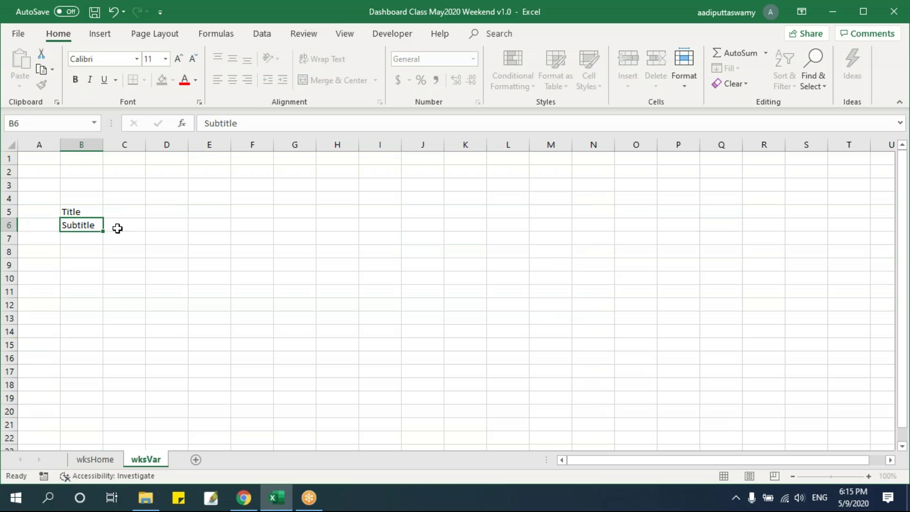
key("Return")
Step: Enter "Online Dashboard" in cell C5 as the title value
key("Up")
key("Up")
key("Right")
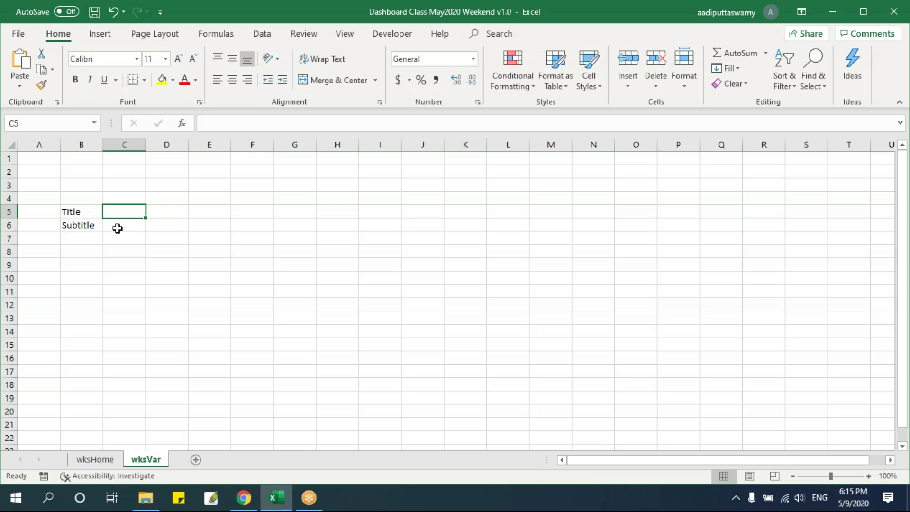
type("Online Dashboard")
key("Return")
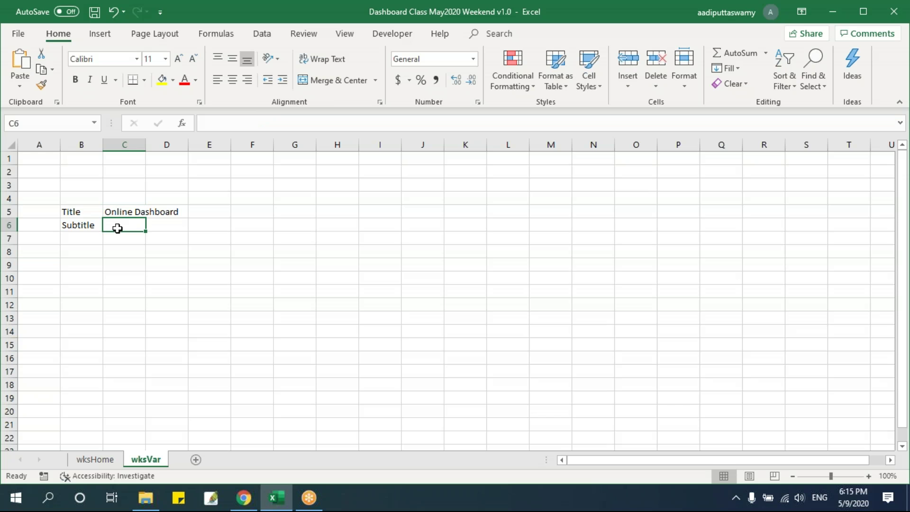
Step: Insert a text box beside the rounded rectangle on wksHome, around cell O5, with the placeholder text "alskdjf"
left_click(94, 459)
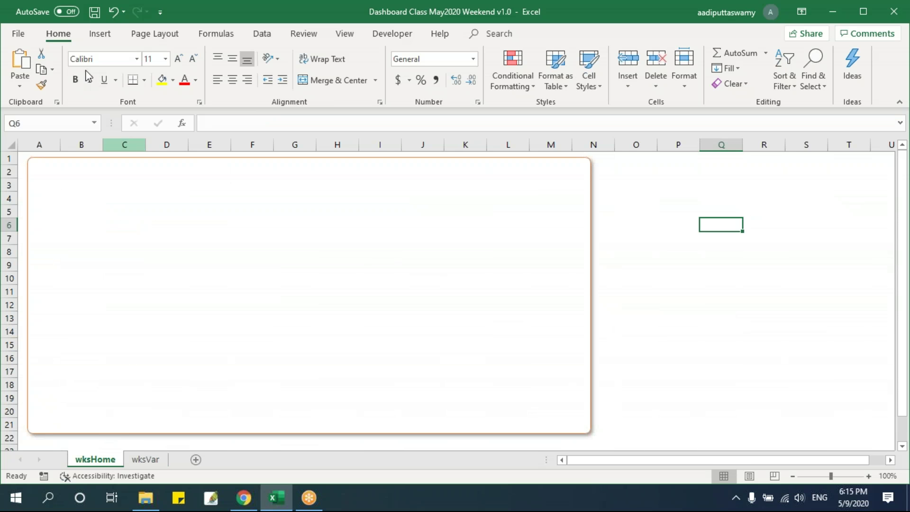
left_click(110, 36)
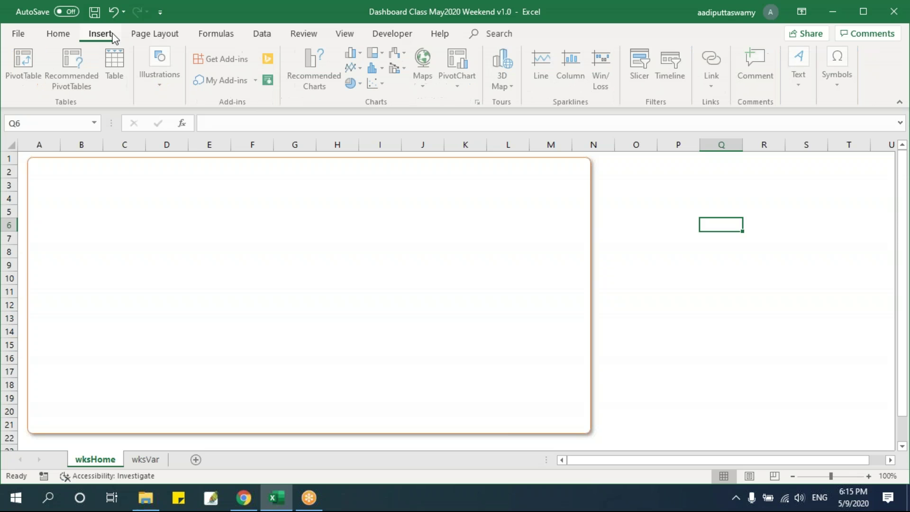
left_click(166, 85)
left_click(218, 140)
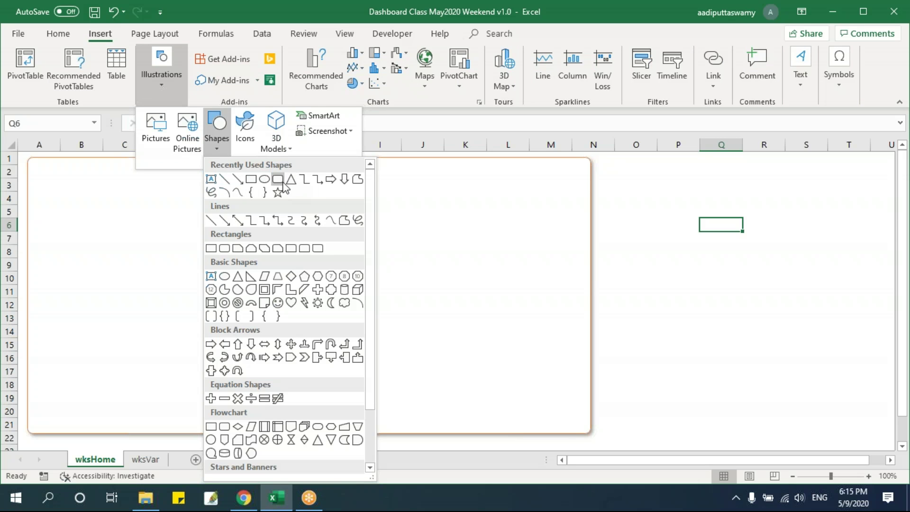
left_click(211, 179)
left_click(644, 205)
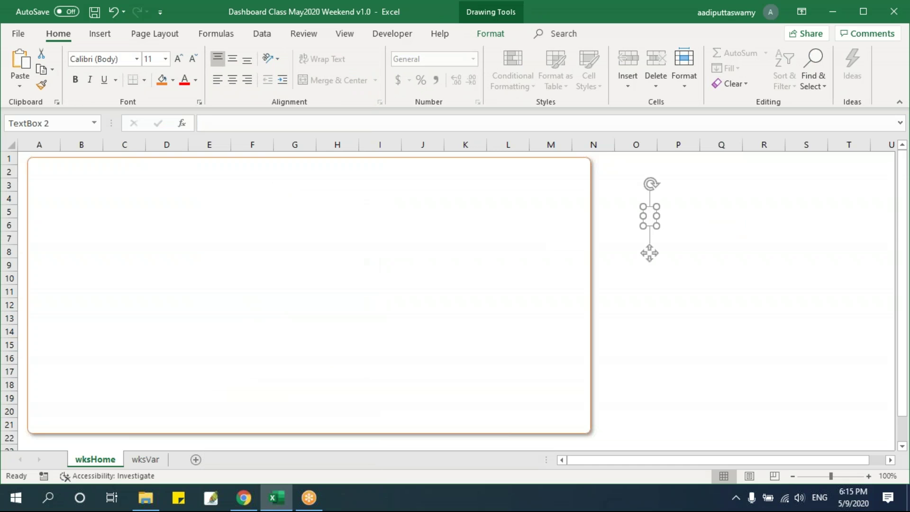
type("alskdjf")
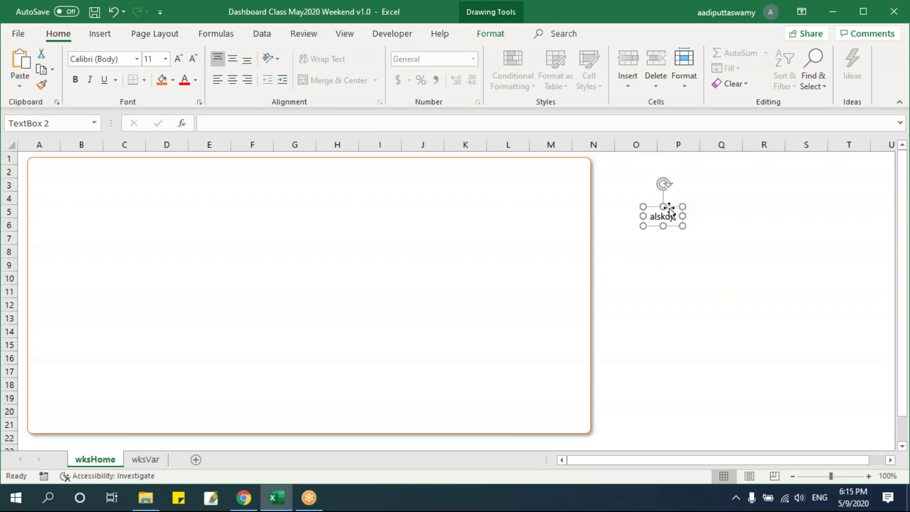
Step: Link the text box on wksHome to the title value with the formula =wksVar!C5 and shift the box slightly lower
left_click(295, 123)
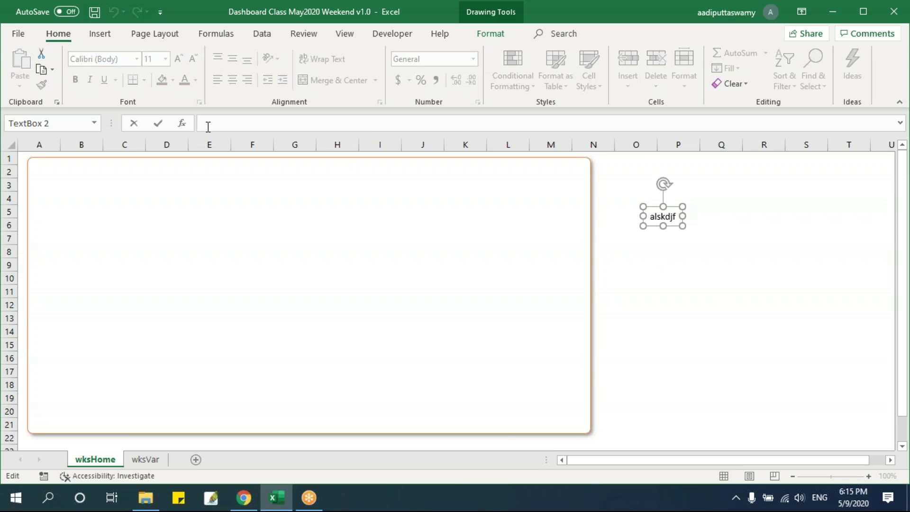
left_click(162, 462)
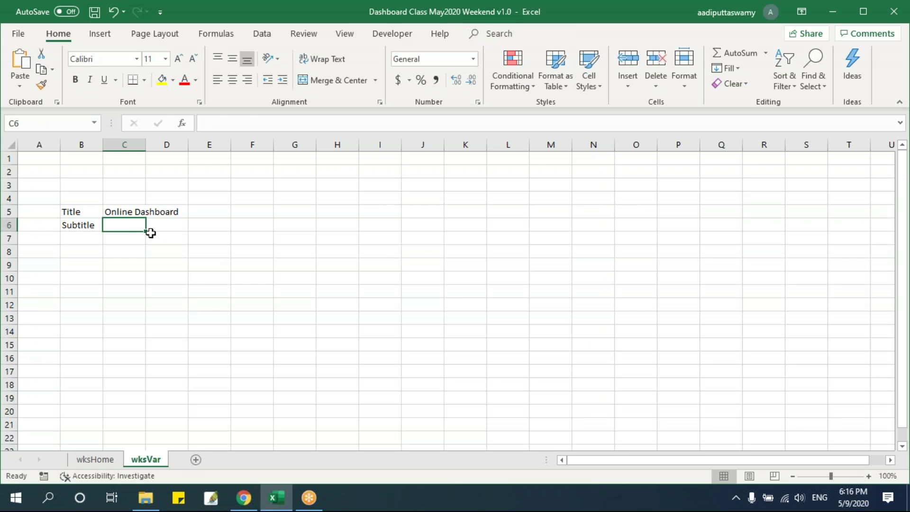
left_click(124, 210)
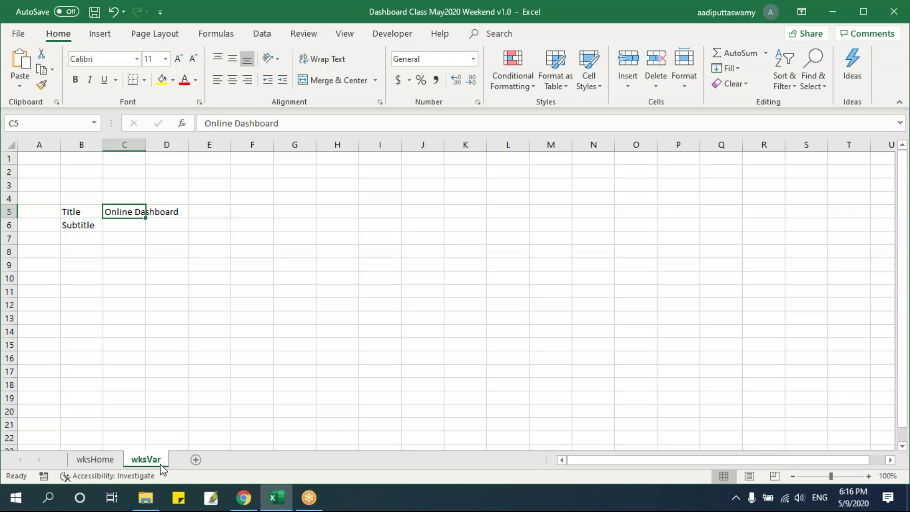
left_click(101, 466)
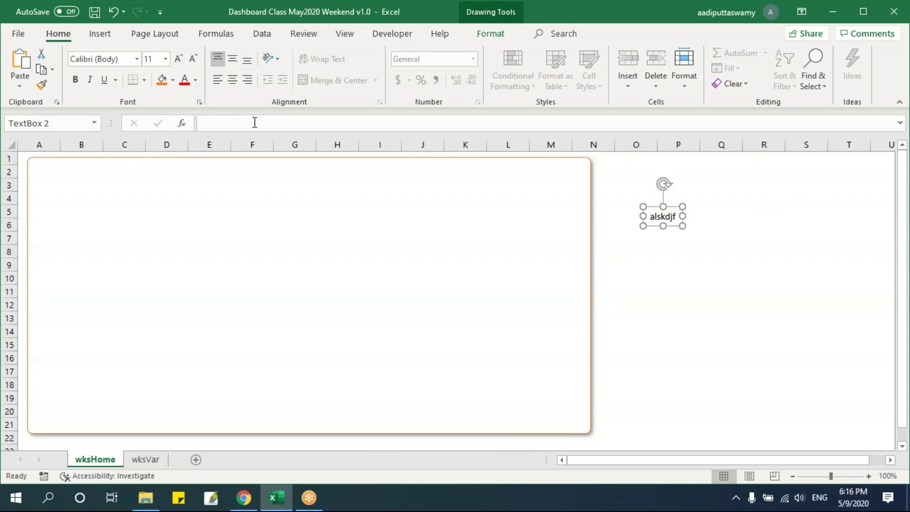
left_click(346, 124)
type("=")
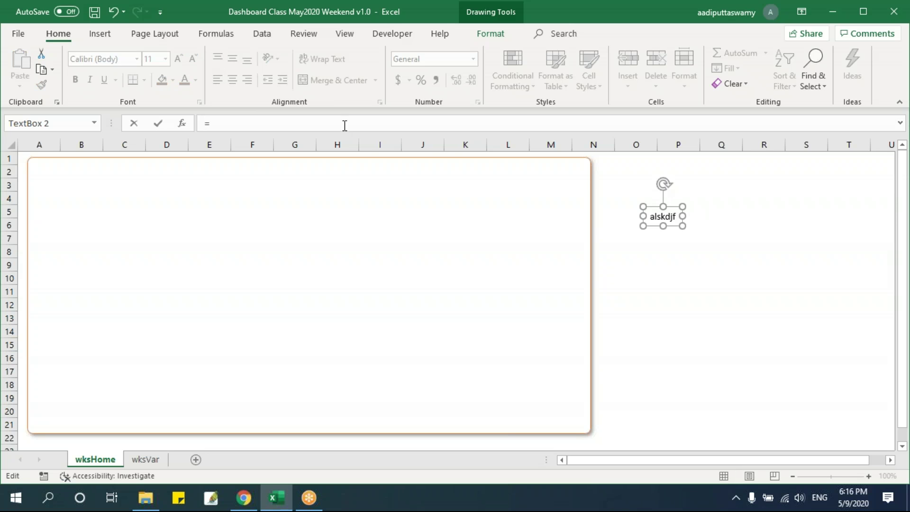
left_click(146, 460)
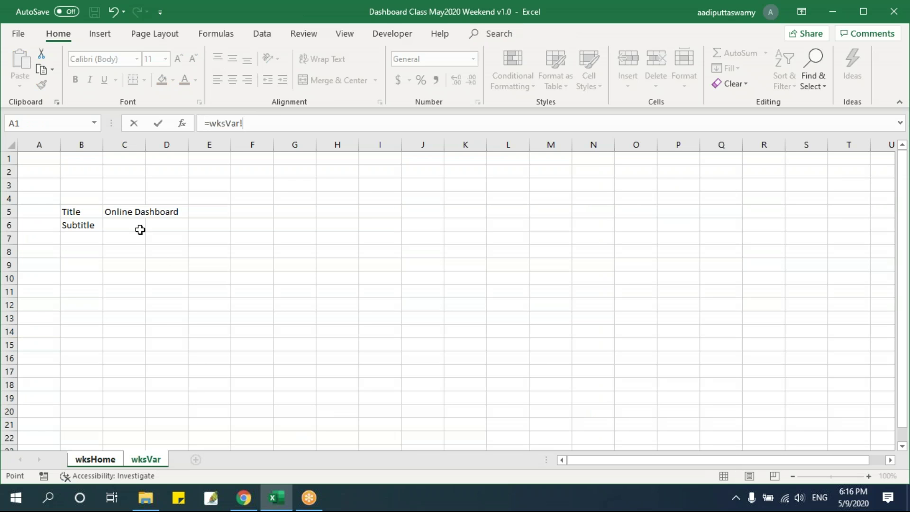
left_click(126, 213)
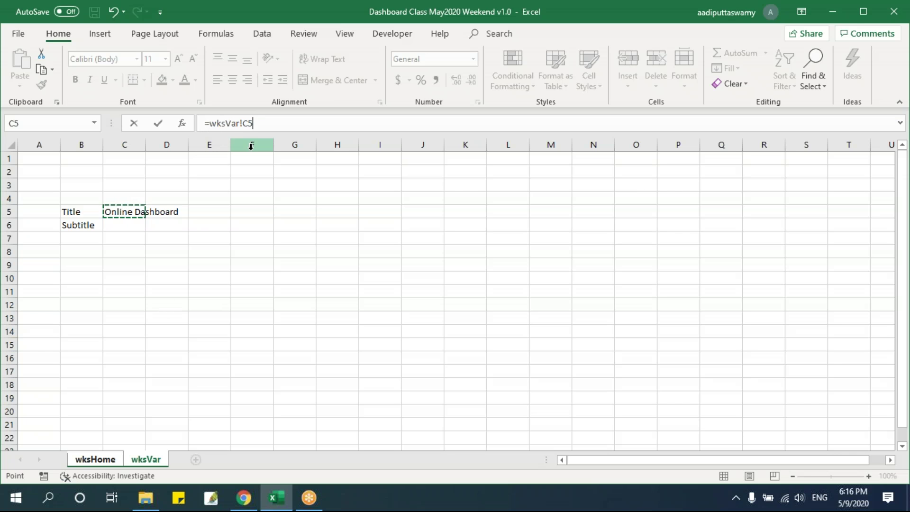
key("Return")
left_click_drag(681, 231, 655, 256)
Step: Change the title value in cell C5 of wksVar to "iTAS Online Dashboard"
left_click(142, 459)
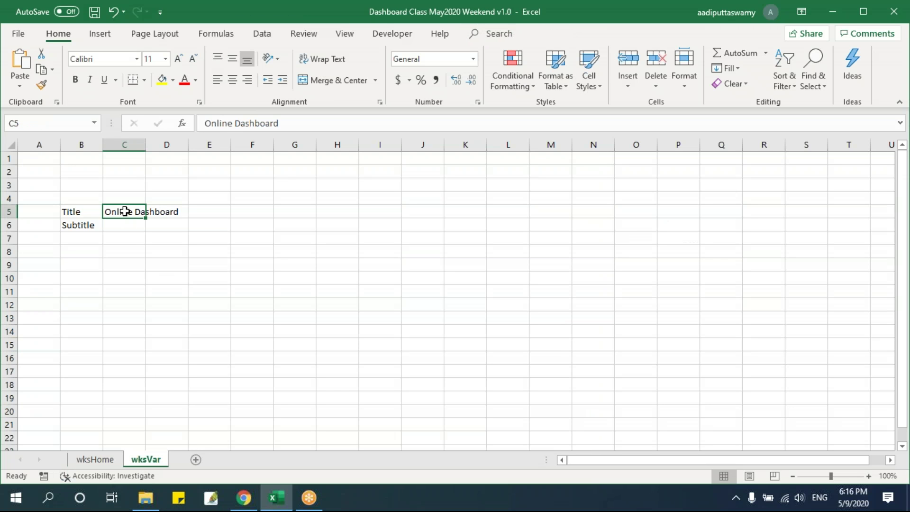
double_click(105, 211)
type("iTAS")
key("Return")
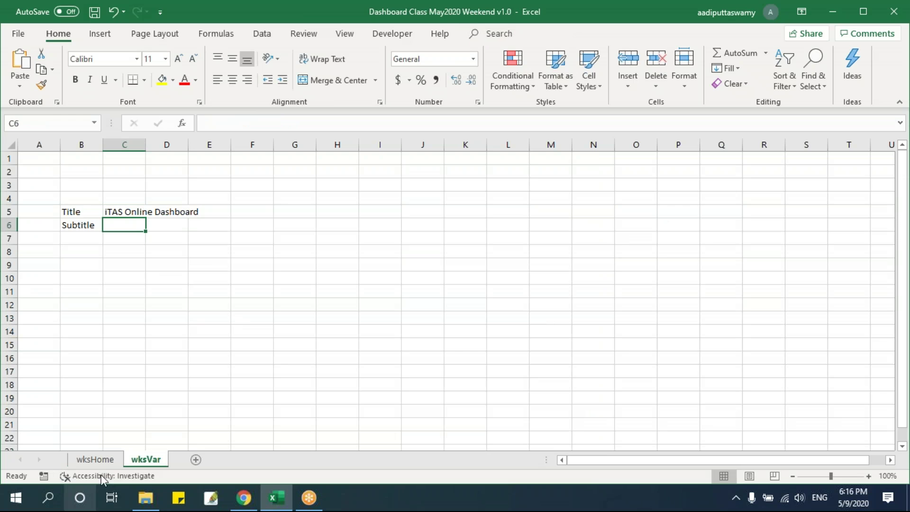
Step: Widen the linked title text box on wksHome to about 2.18" and move it onto the rounded rectangle around cells B8 to E9
left_click(99, 460)
mouse_move(709, 246)
left_mouse_down()
mouse_move(763, 247)
mouse_move(711, 261)
left_mouse_up()
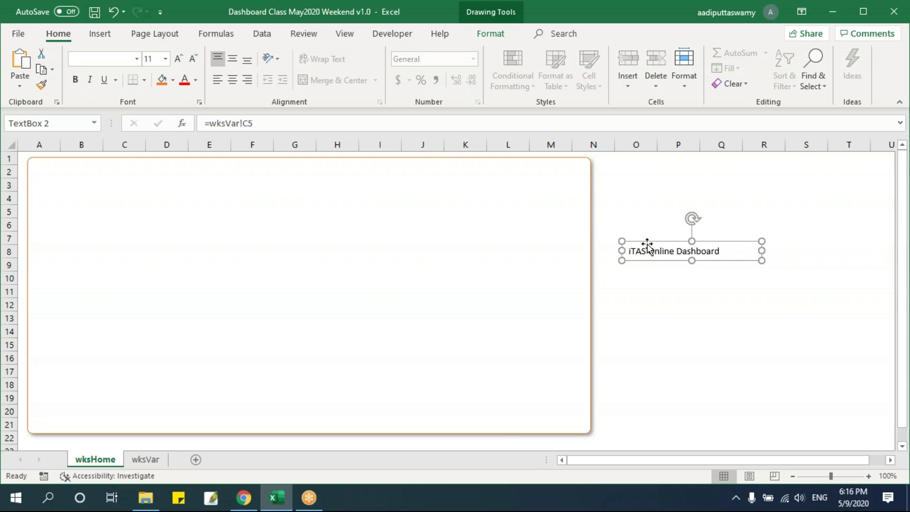
left_click_drag(647, 245, 647, 228)
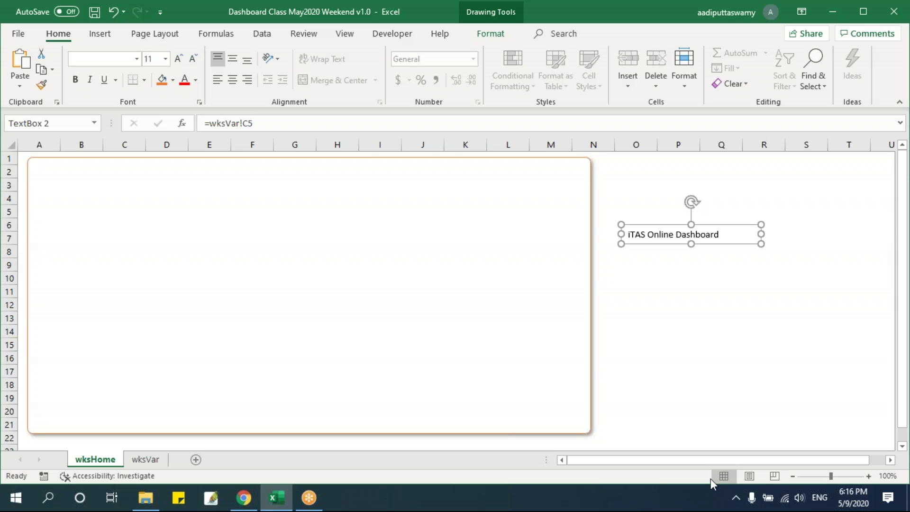
left_click(146, 460)
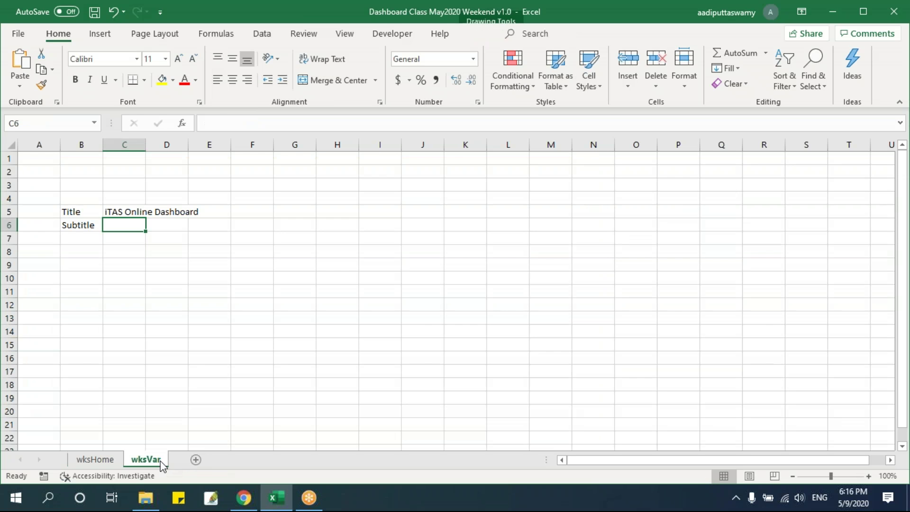
key("Up")
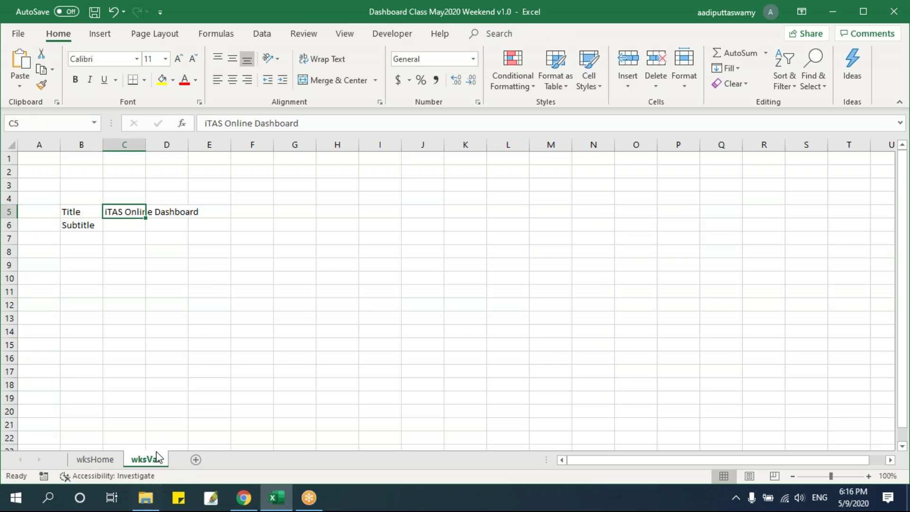
left_click(93, 460)
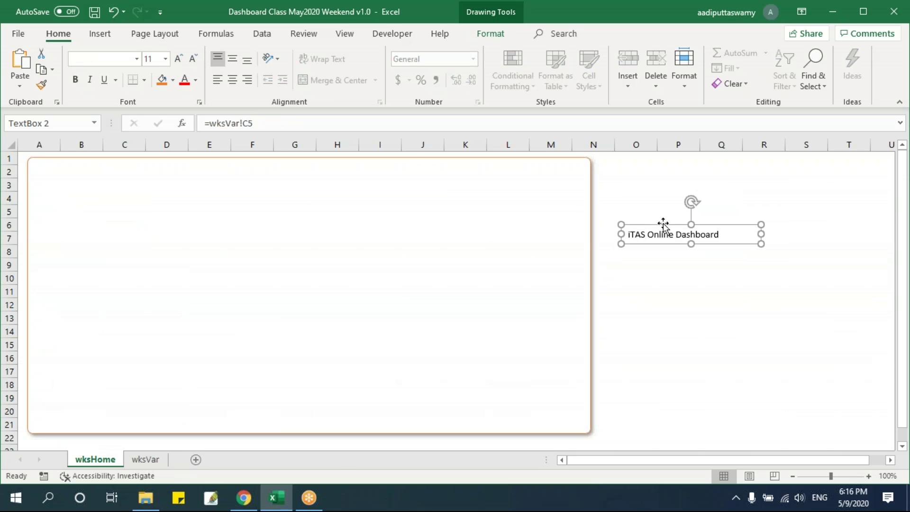
left_click_drag(663, 222, 660, 216)
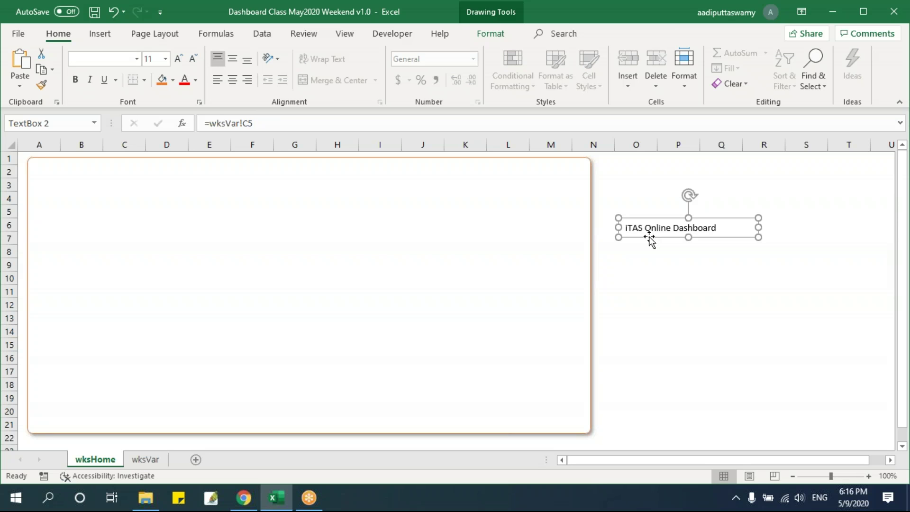
left_click_drag(651, 240, 91, 271)
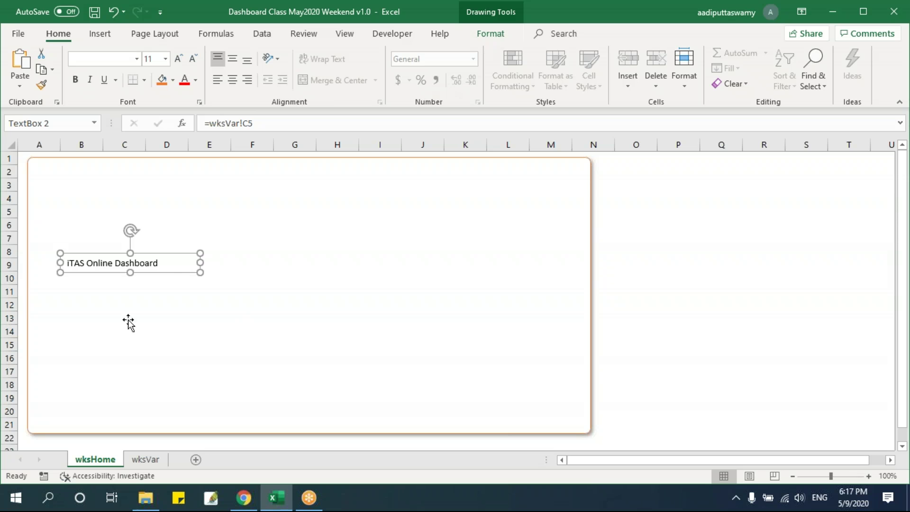
Step: Apply the light blue gradient WordArt style with reflection to the title text box
left_click(492, 35)
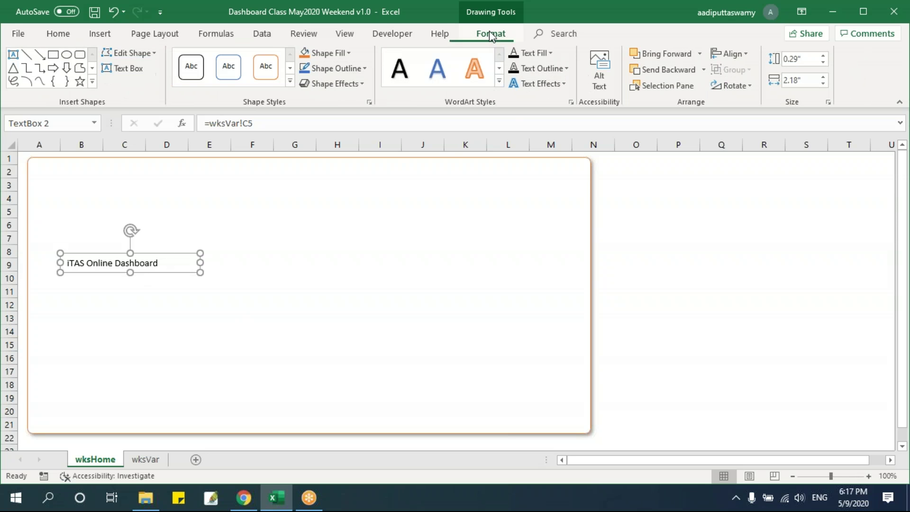
left_click(500, 86)
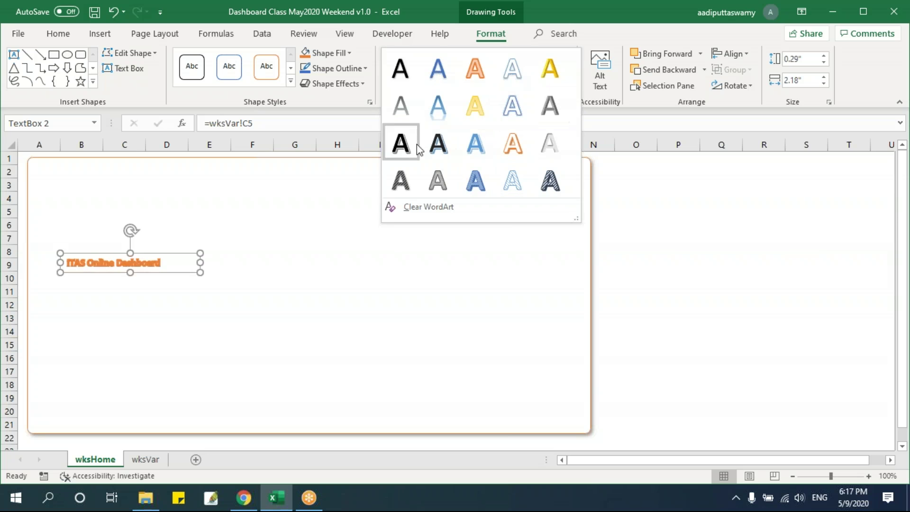
left_click(440, 109)
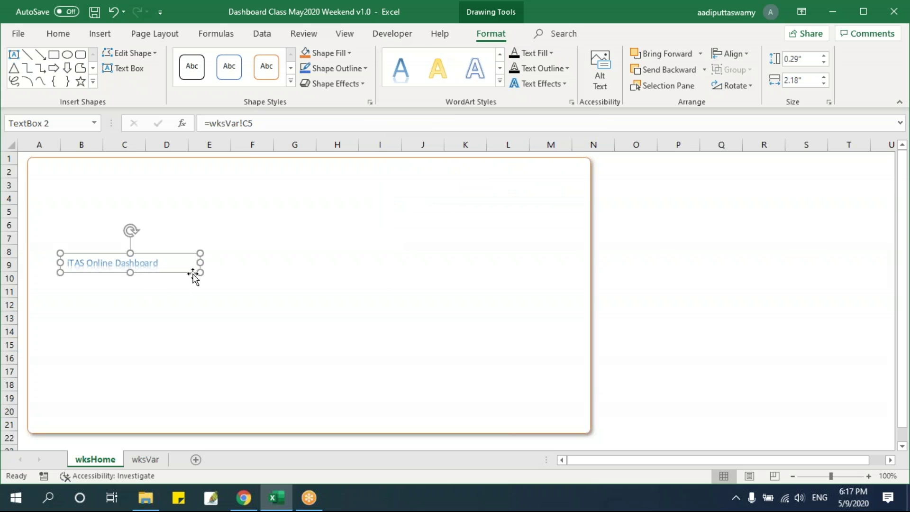
Step: Set the title text's font to Copperplate Gothic Bold
left_click(66, 34)
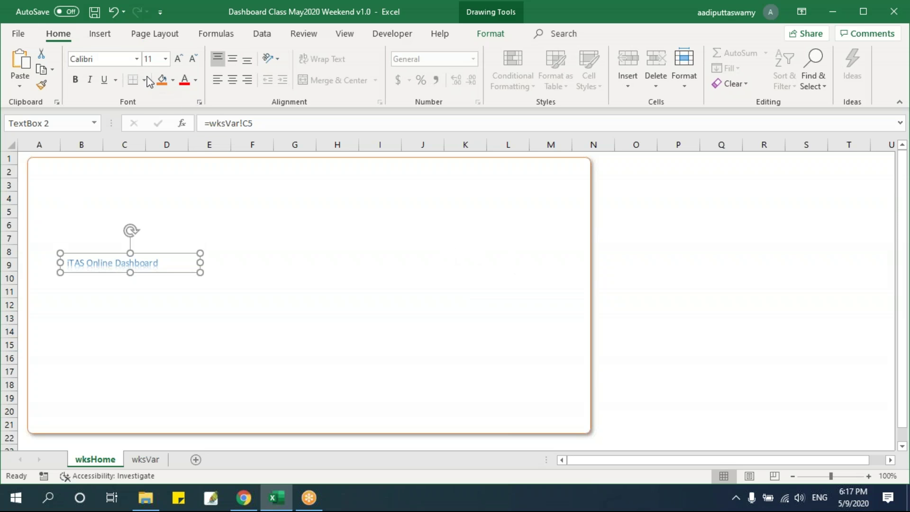
left_click(141, 58)
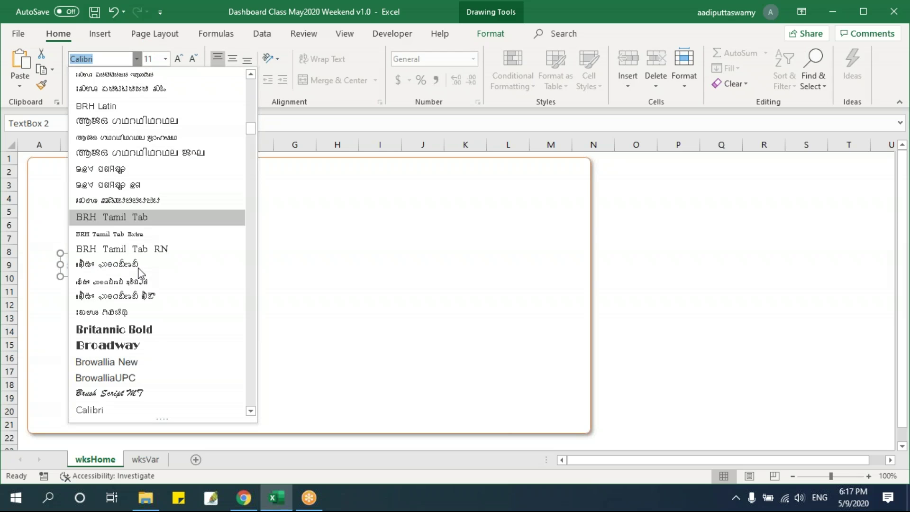
scroll(146, 332, "down", 4)
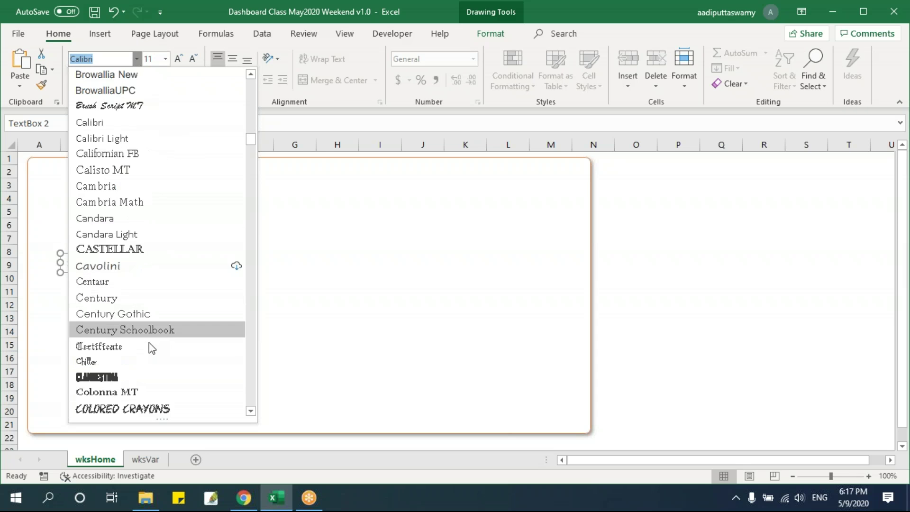
scroll(149, 343, "down", 7)
scroll(149, 341, "up", 3)
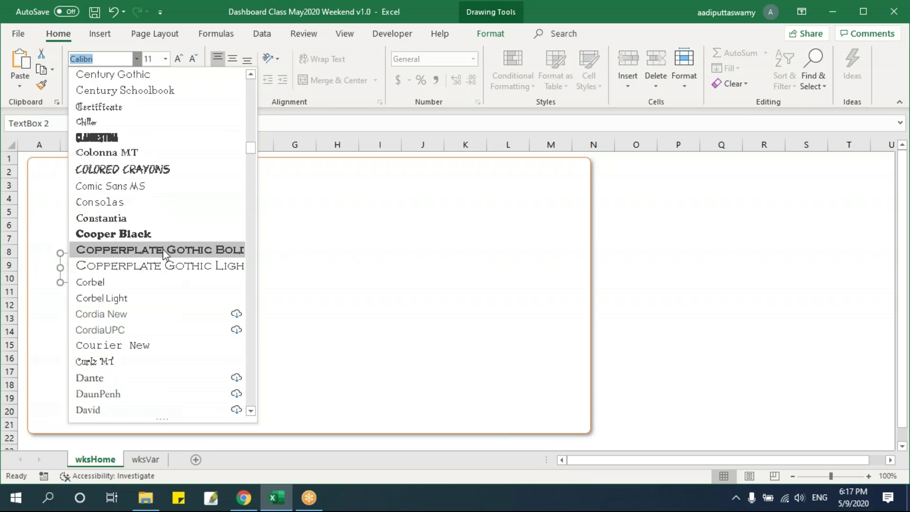
left_click(142, 248)
Step: Widen the title text box to about 6.34" and set its font size to 32, nudging the box slightly left
left_click_drag(200, 282, 467, 259)
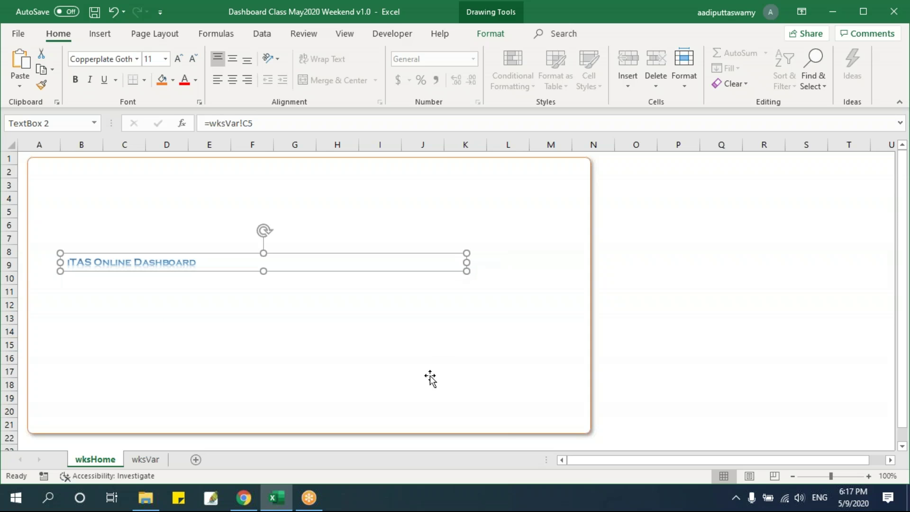
left_click(165, 59)
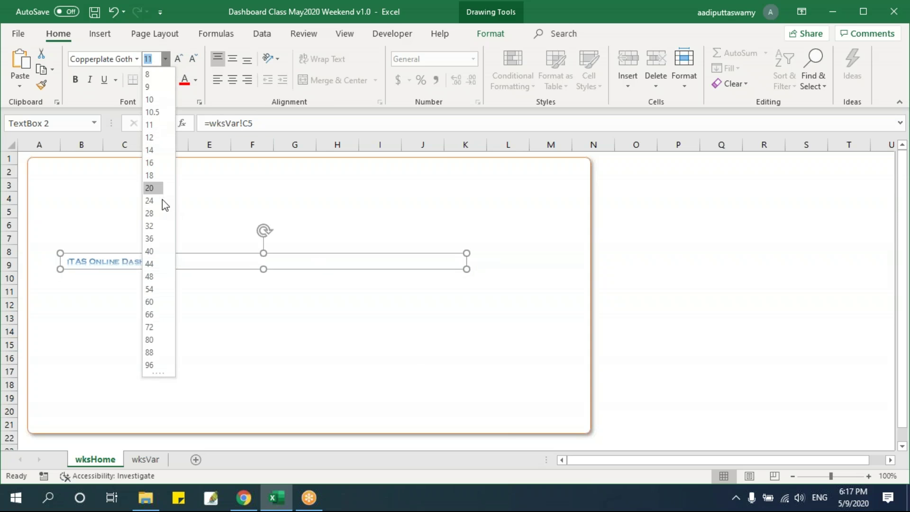
left_click(153, 227)
mouse_move(191, 256)
left_mouse_down()
mouse_move(175, 235)
mouse_move(181, 253)
left_mouse_up()
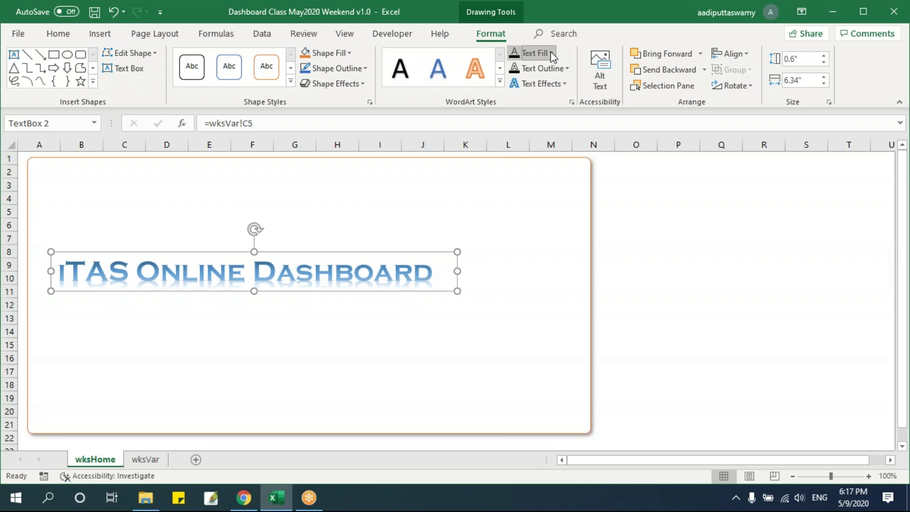
Step: Fill the title text with a darker shade of the orange theme colour and set its font to Bodoni MT Black
left_click(550, 52)
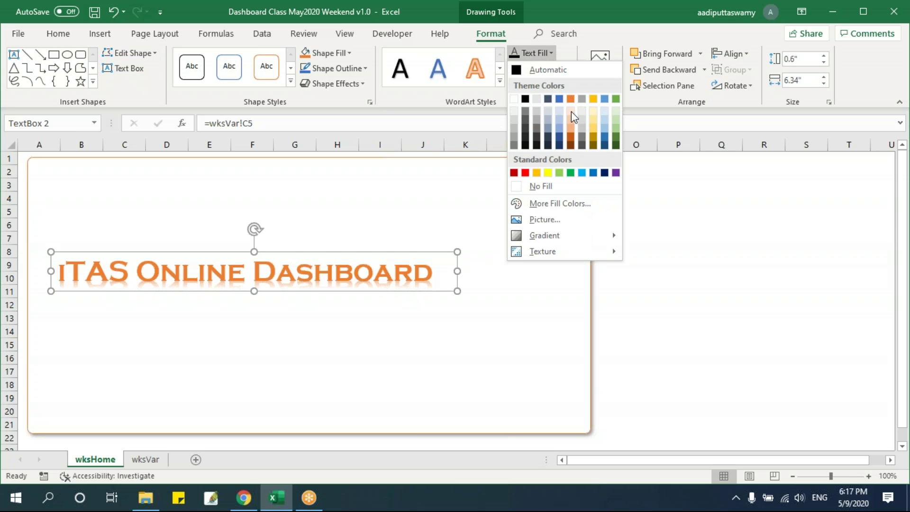
left_click(572, 134)
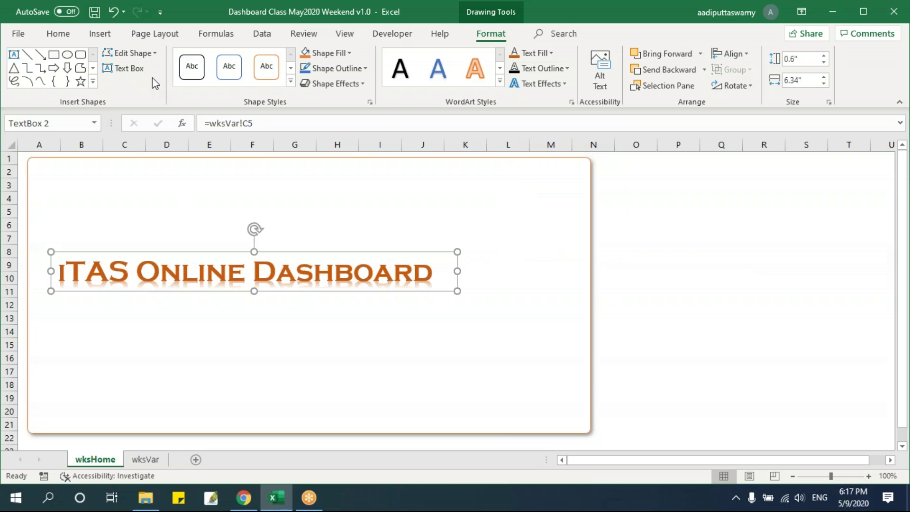
left_click(65, 38)
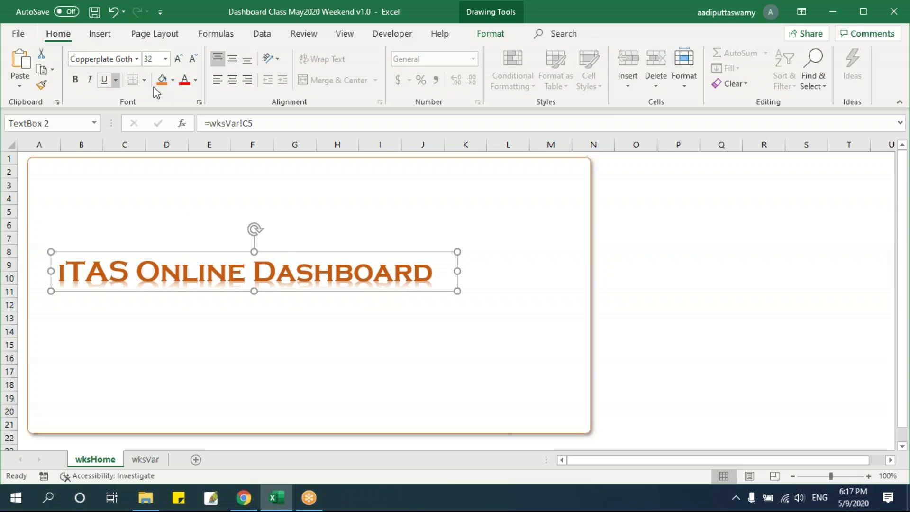
left_click(136, 59)
scroll(151, 281, "down", 5)
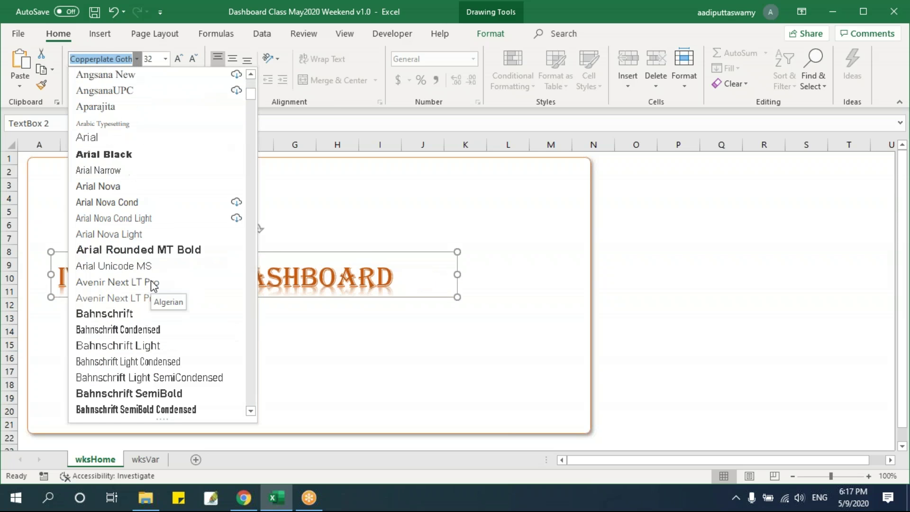
scroll(163, 265, "down", 7)
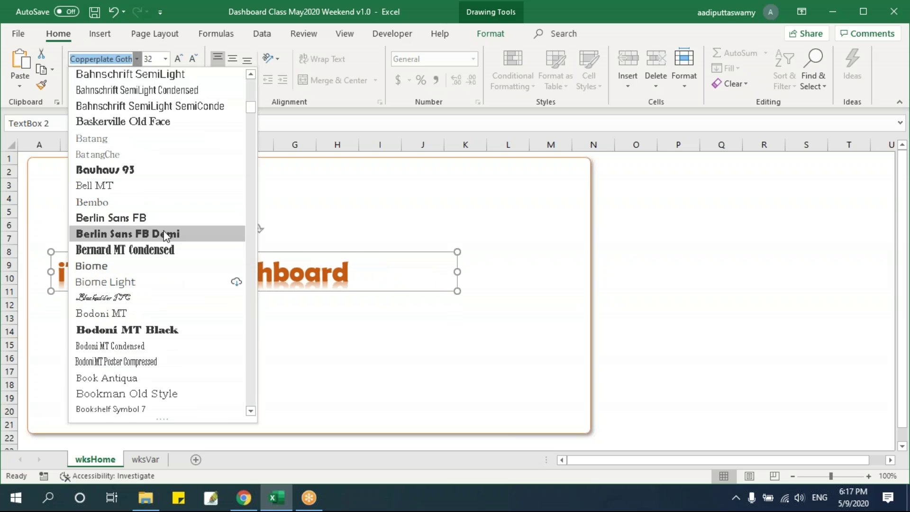
scroll(166, 236, "down", 1)
scroll(166, 236, "down", 3)
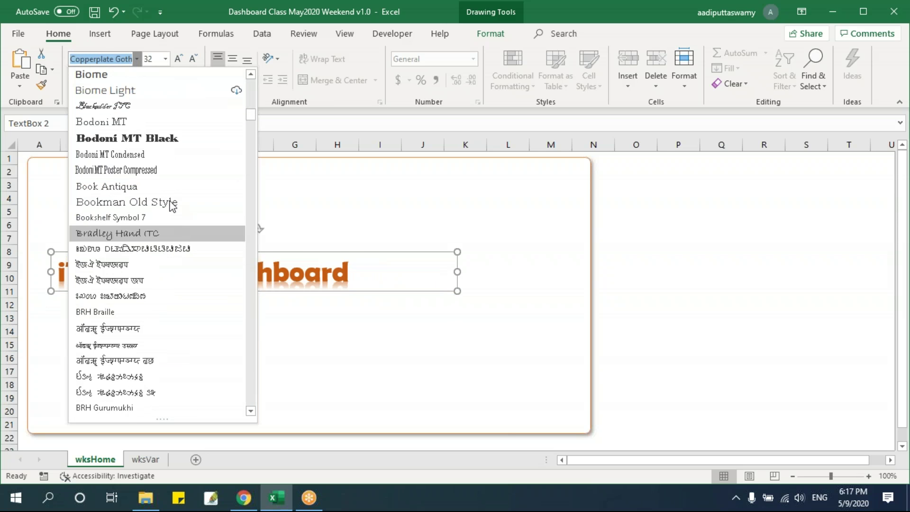
left_click(161, 138)
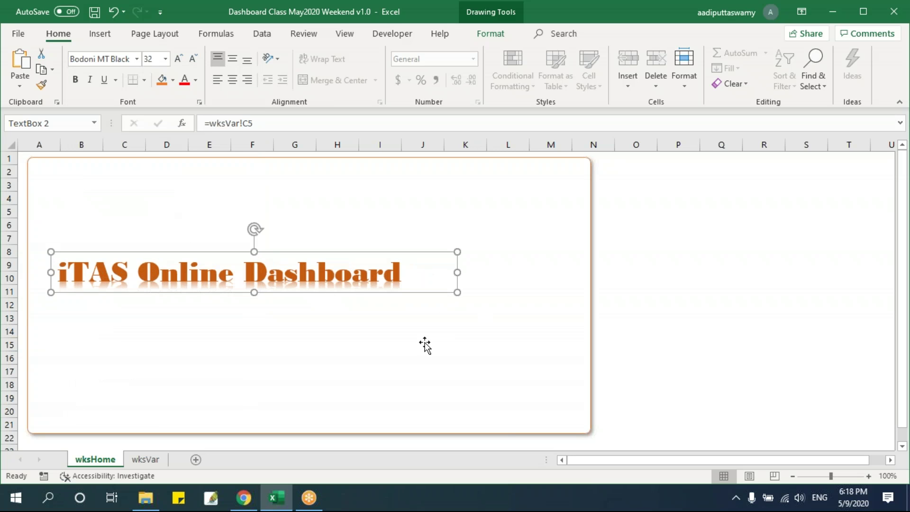
Step: Increase the title's font size to 36 and extend the text box's right edge into column K
key("ctrl+shift+period")
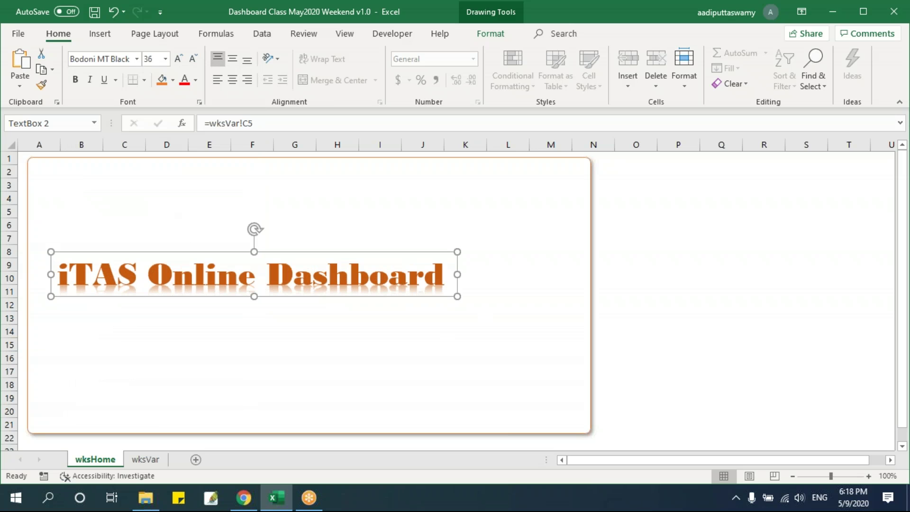
left_click_drag(458, 274, 475, 274)
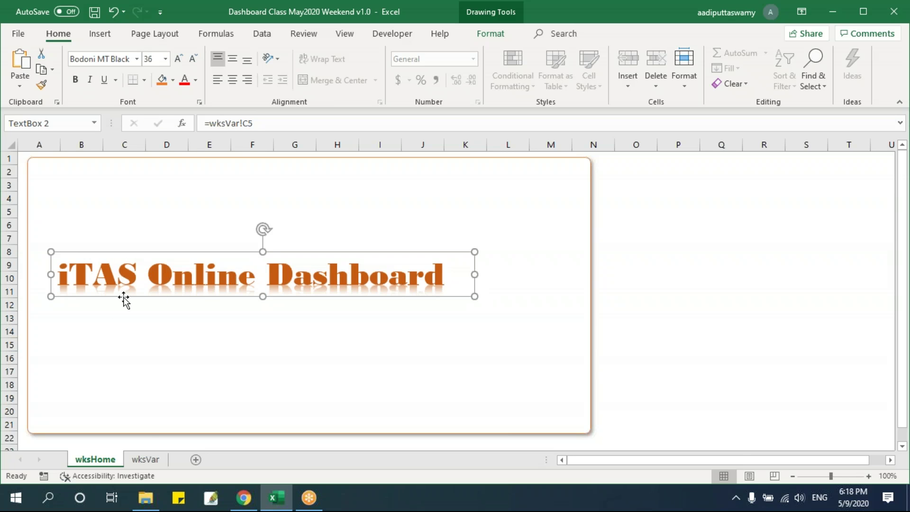
Step: Shorten the title in cell C5 of wksVar to "Online Dashboard" and check the linked text box on wksHome
left_click(153, 460)
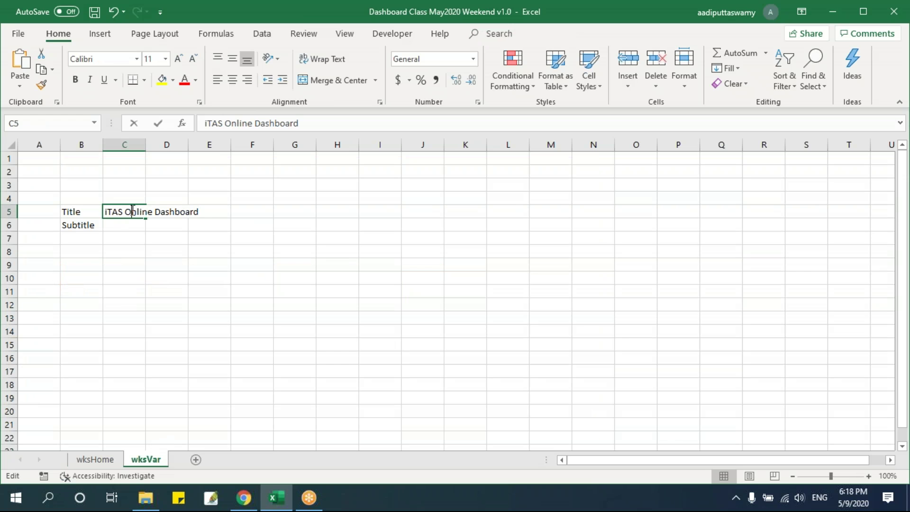
double_click(128, 210)
left_click_drag(128, 210, 29, 209)
key("BackSpace")
key("Return")
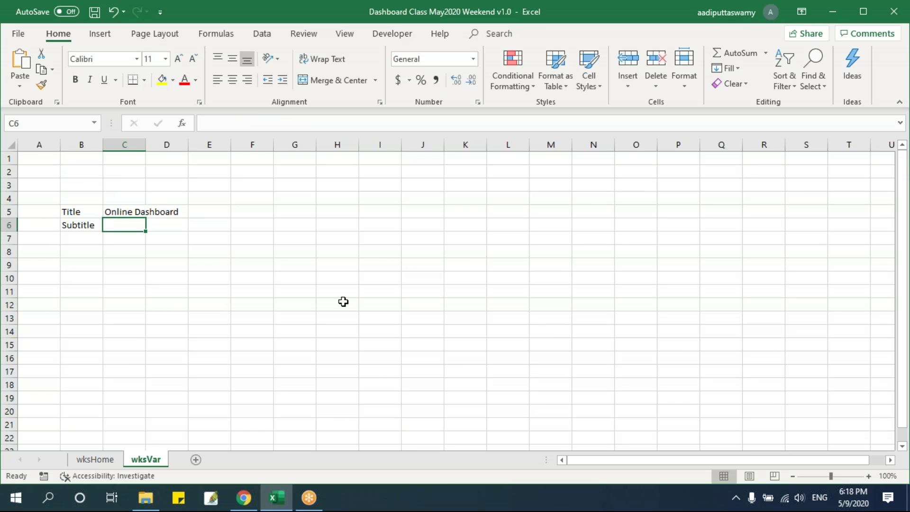
left_click(344, 302)
left_click(102, 460)
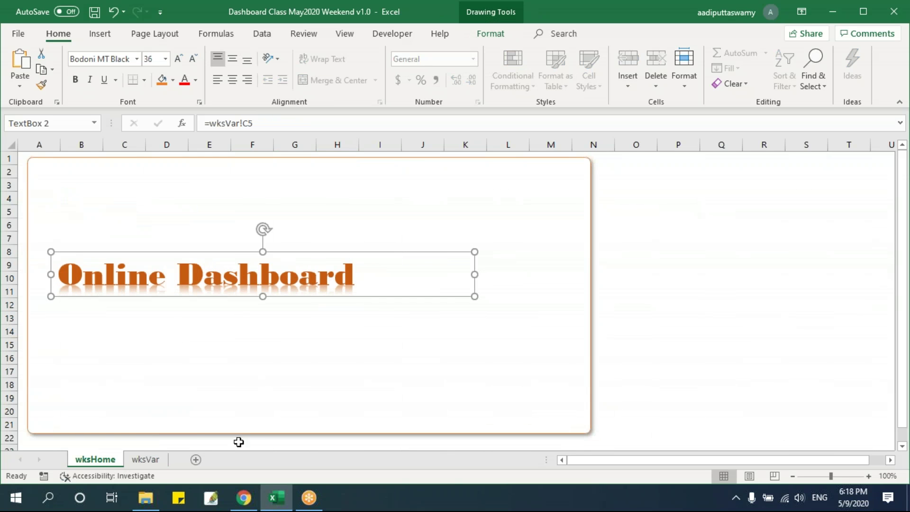
Step: Nudge the title text box on wksHome slightly left
left_click(152, 461)
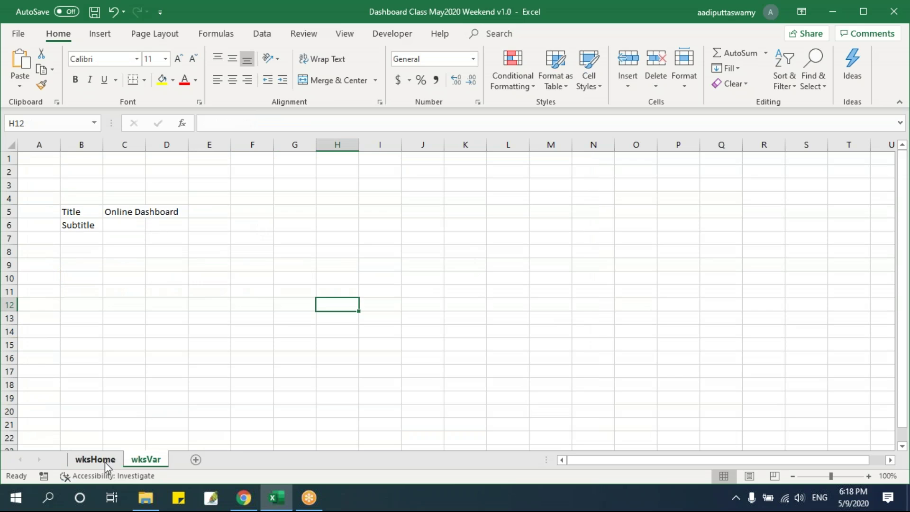
left_click(97, 460)
left_click_drag(333, 253, 326, 255)
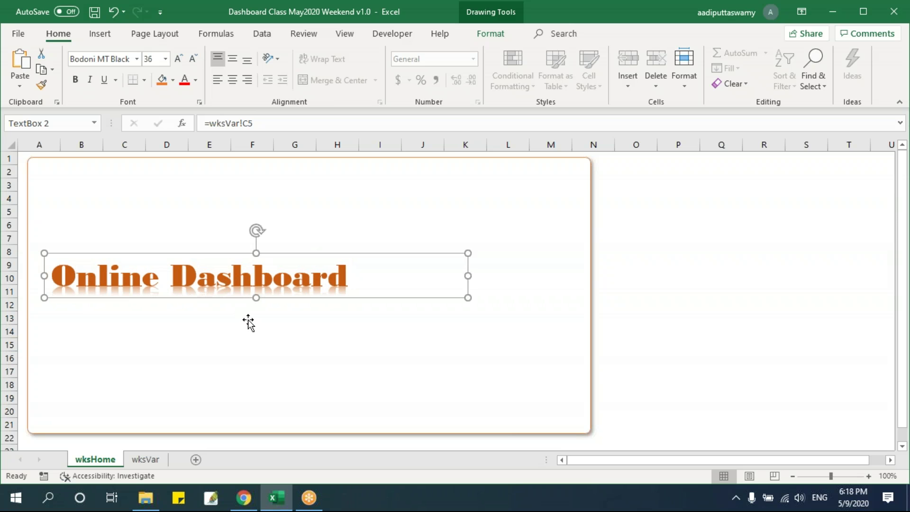
Step: Change the title in cell C5 of wksVar to "Mobile Dashboard" and view the linked title on wksHome
left_click(146, 459)
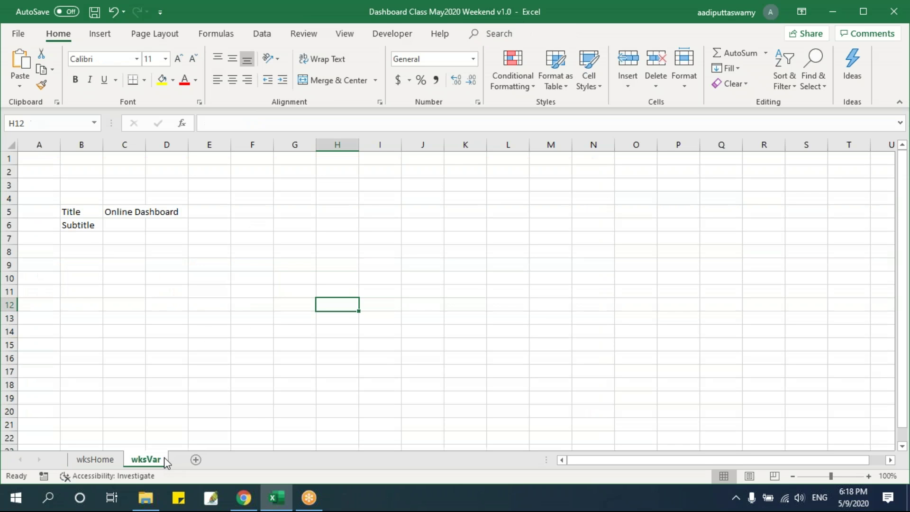
left_click(124, 209)
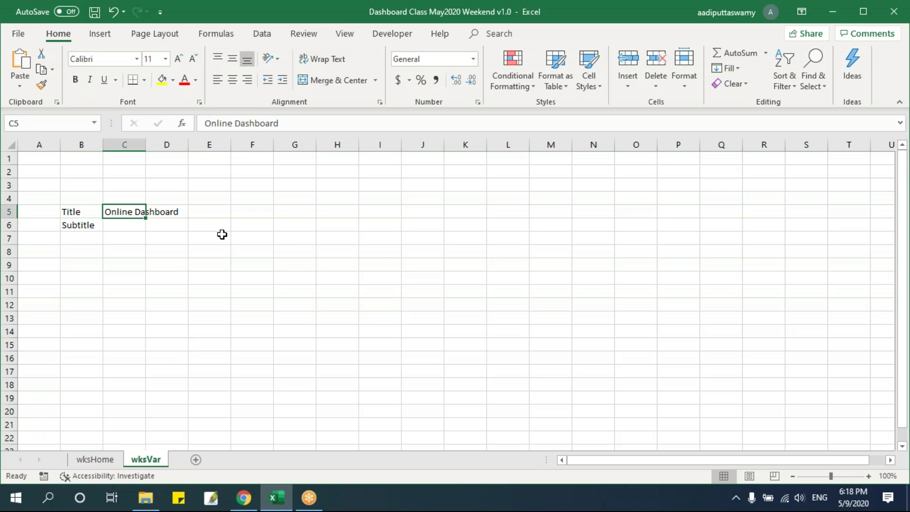
left_click(95, 459)
left_click(147, 460)
type("Mobile ")
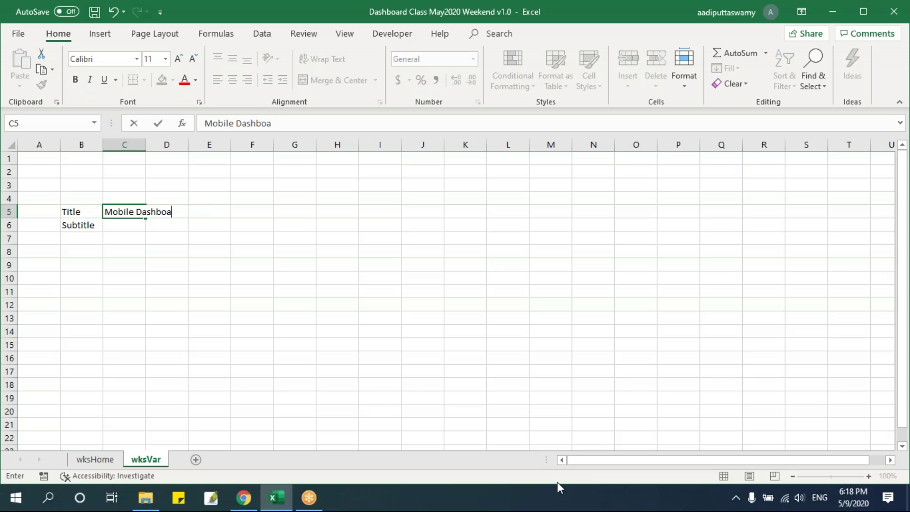
type("Dashboard")
key("Return")
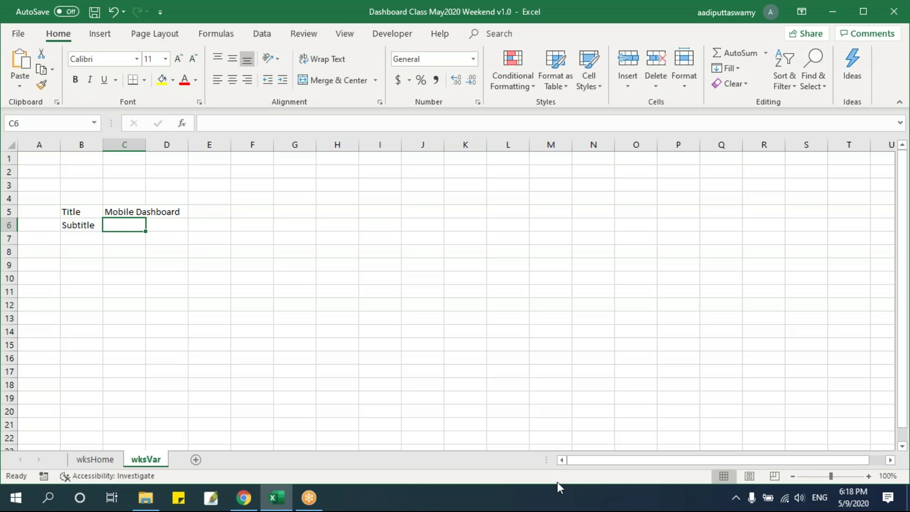
left_click(102, 464)
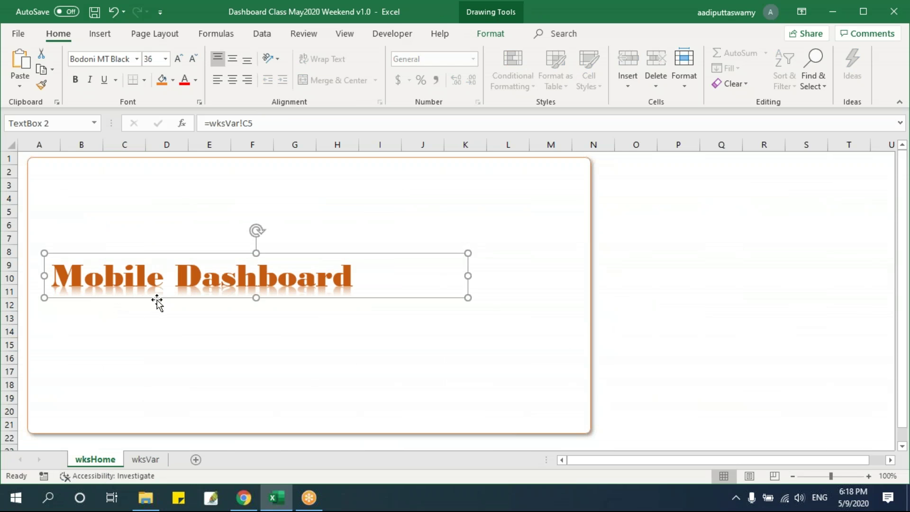
Step: Replace the title in cell C5 of wksVar with "Online Dashboard", correcting the spelling of the second word
left_click(158, 464)
left_click(124, 211)
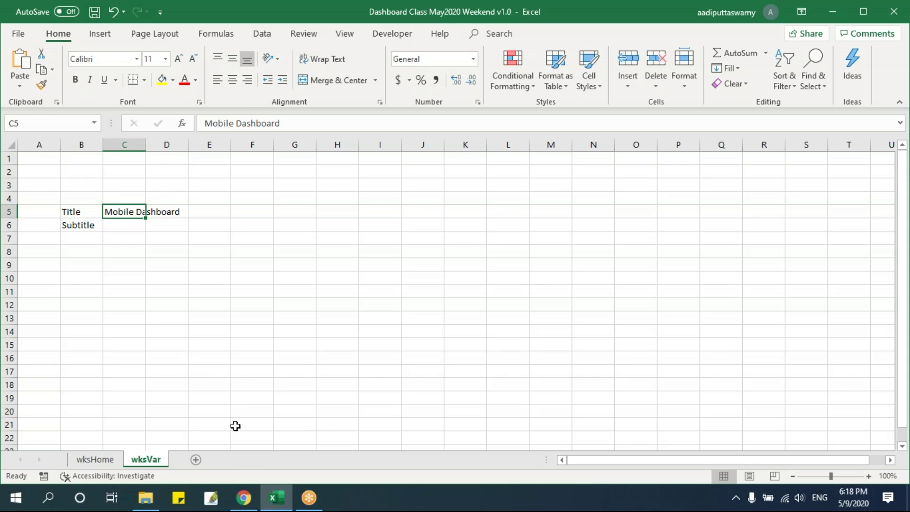
type("Onlnie")
key("BackSpace")
key("BackSpace")
key("BackSpace")
key("BackSpace")
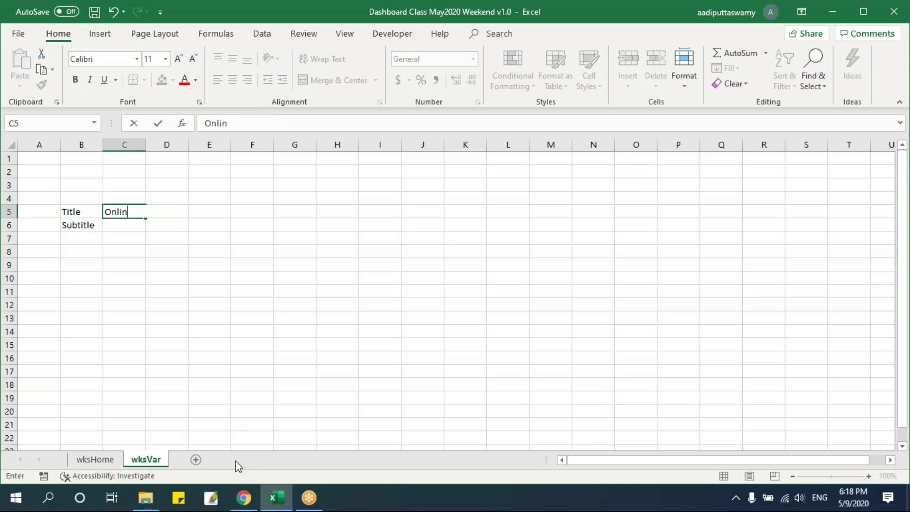
type("line Dashbaord")
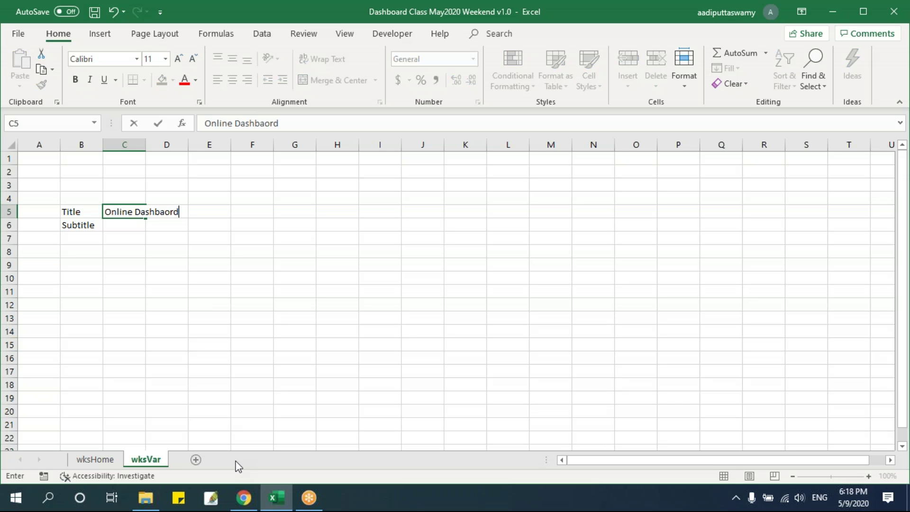
key("Return")
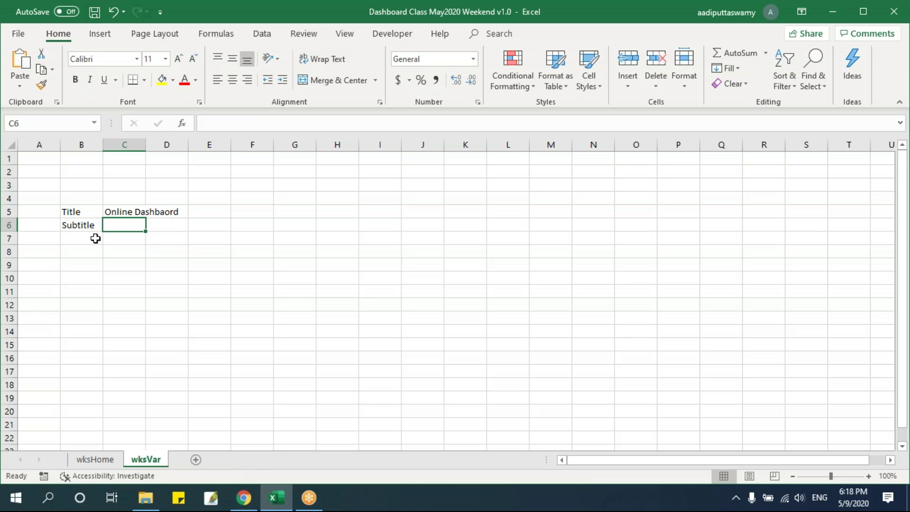
left_click(125, 208)
left_click_drag(259, 123, 262, 123)
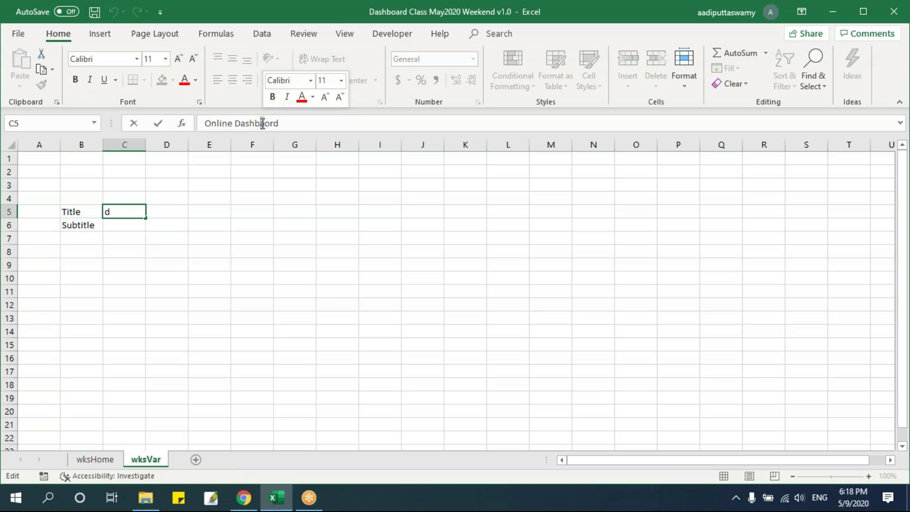
double_click(263, 123)
type("Dashboard")
key("Return")
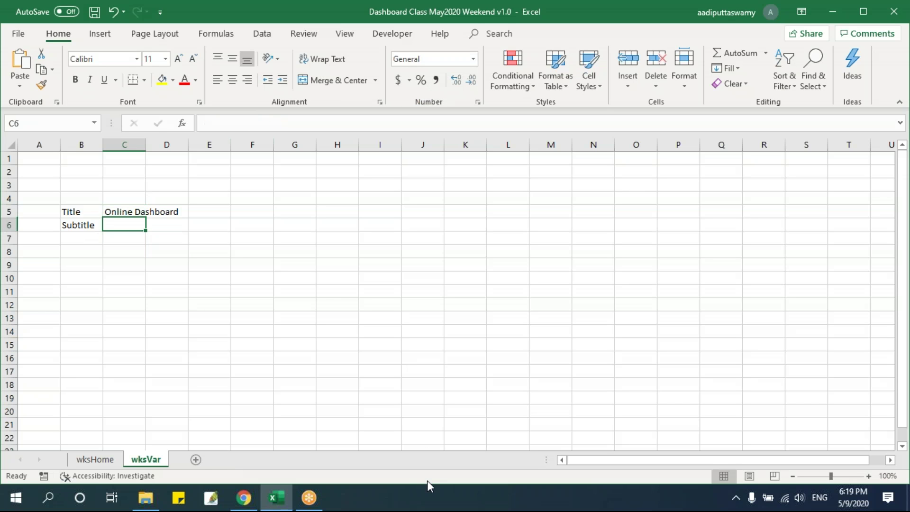
Step: Increase the font size of the title text box on wksHome to 40 and deselect it
left_click(88, 459)
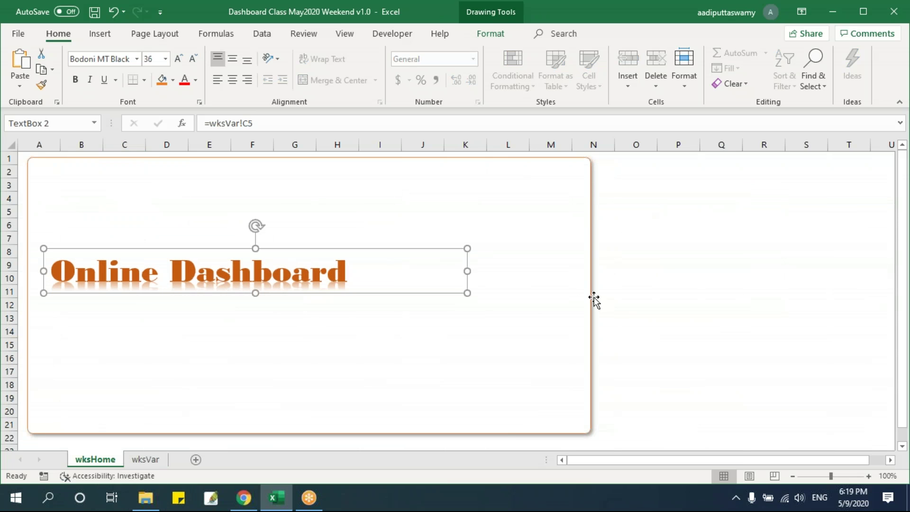
left_click(678, 278)
left_click(67, 271)
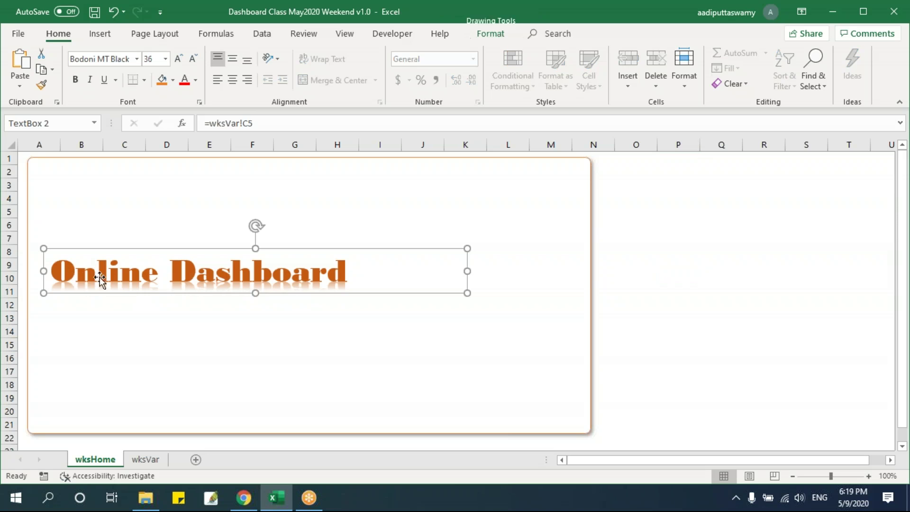
key("ctrl+shift+period")
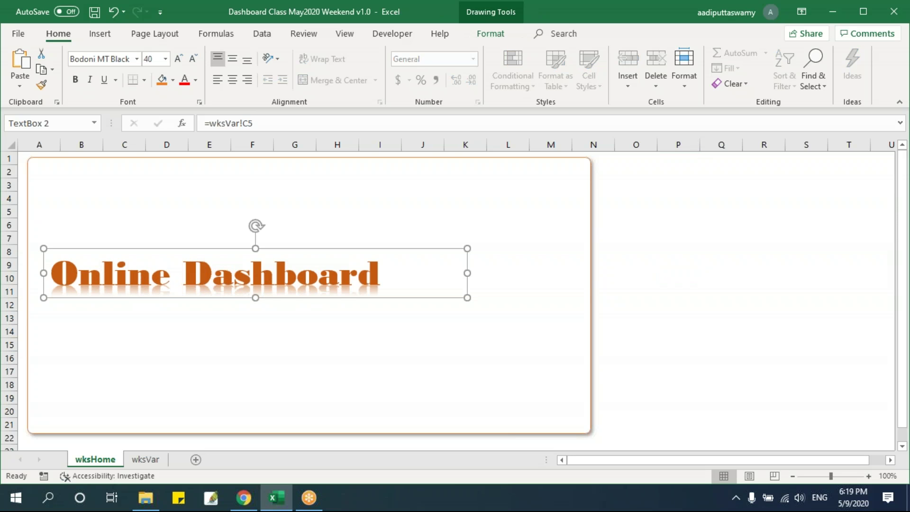
key("Escape")
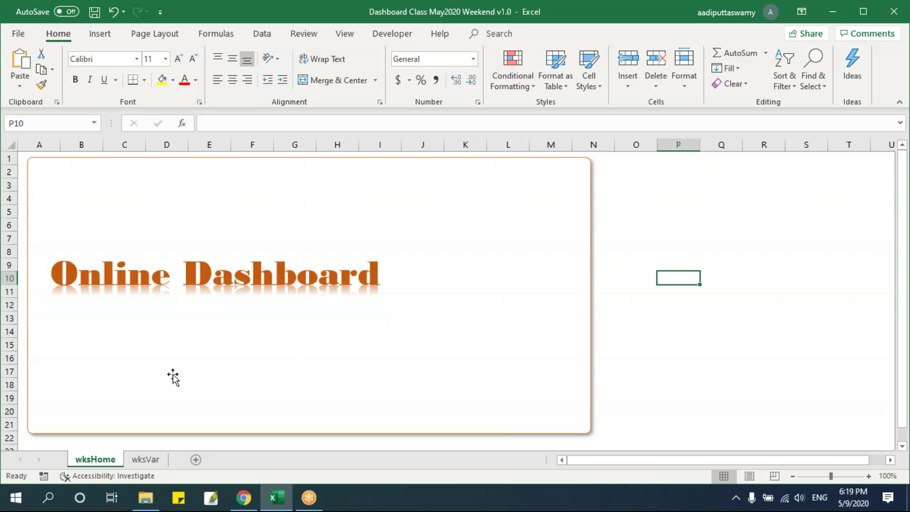
Step: Enter the subtitle "Monthly Report - April 2020" in cell C6 of wksVar
left_click(145, 459)
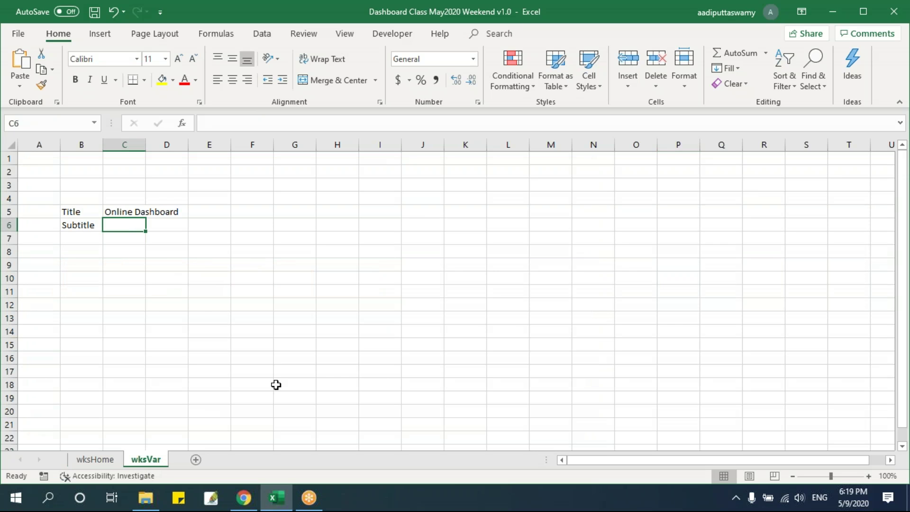
type("Monthly Report - Ap")
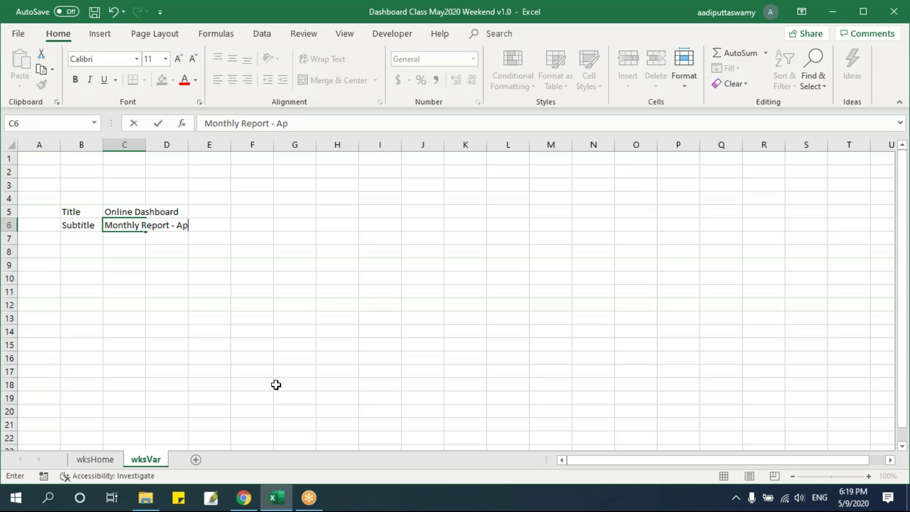
key("Return")
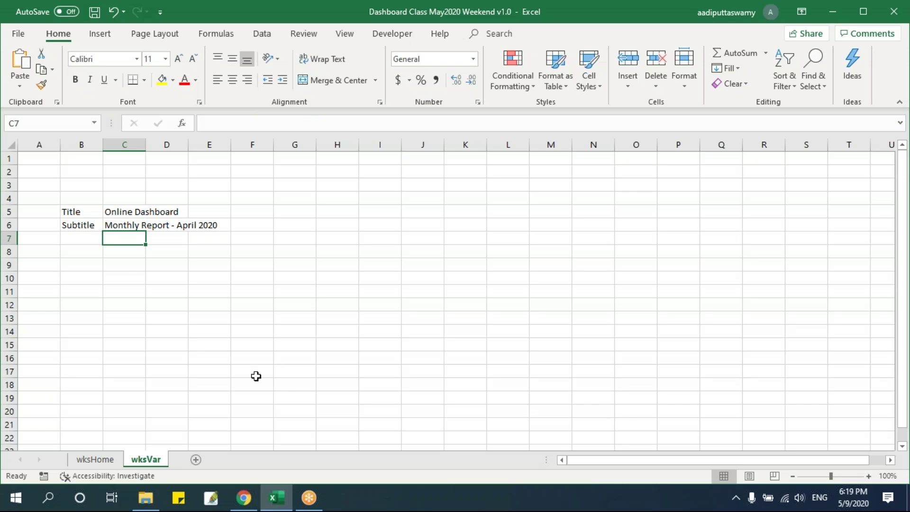
left_click(103, 460)
left_click(105, 36)
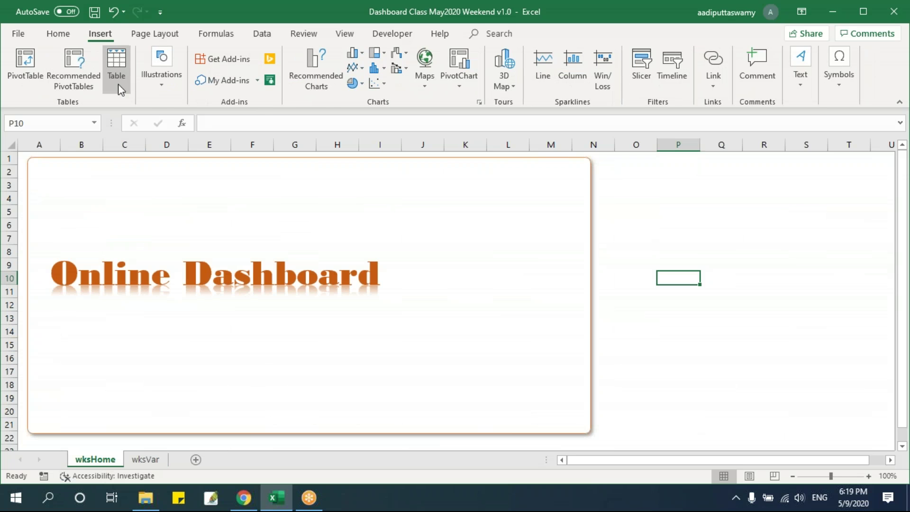
left_click(151, 82)
left_click(219, 143)
left_click(212, 182)
left_click(665, 220)
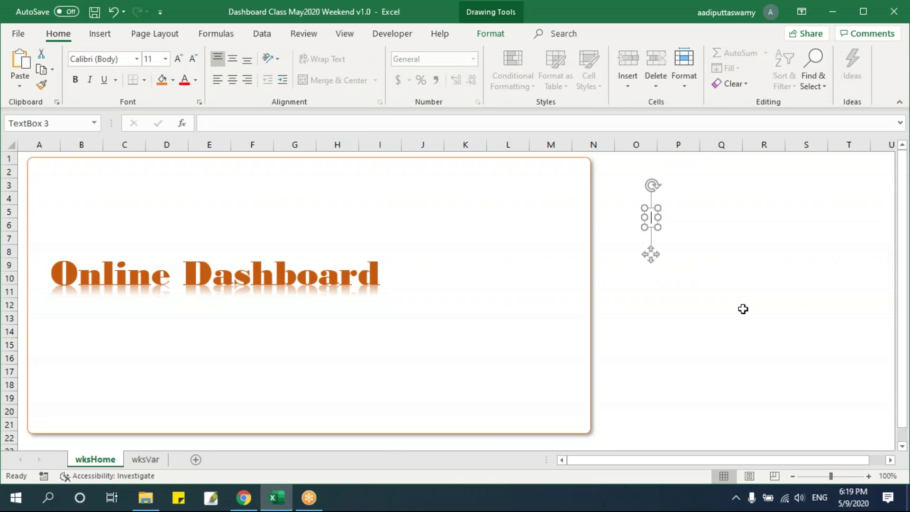
type("Dsdfsdf")
left_click_drag(681, 208, 664, 221)
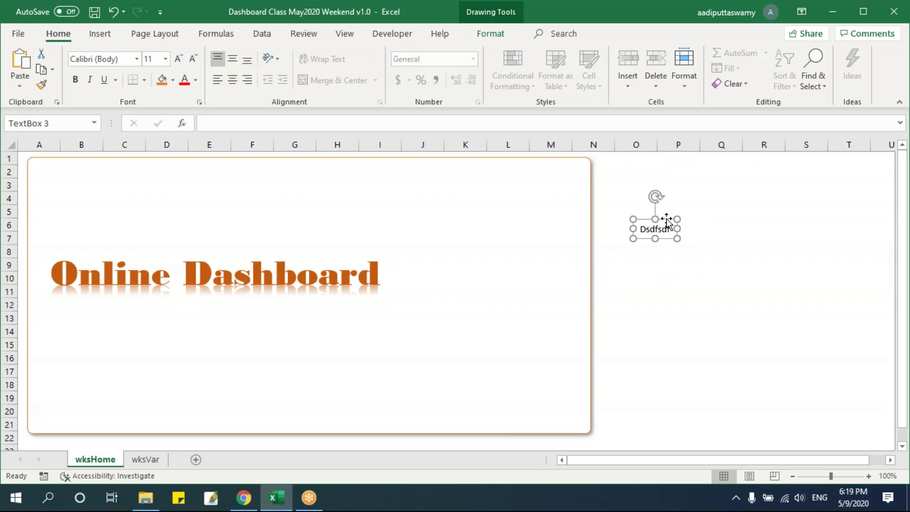
key("Delete")
Step: Insert an empty text box near cell P6, outside the background panel on wksHome
left_click(108, 37)
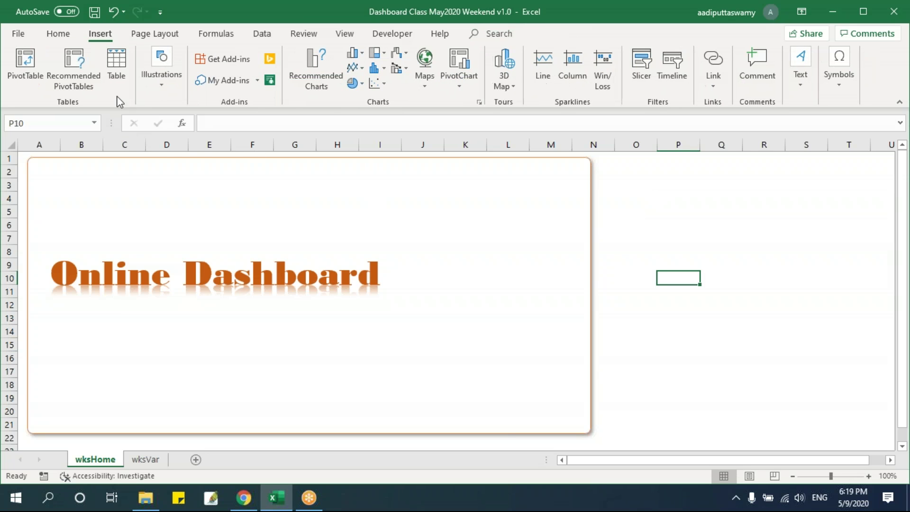
left_click(163, 81)
left_click(216, 137)
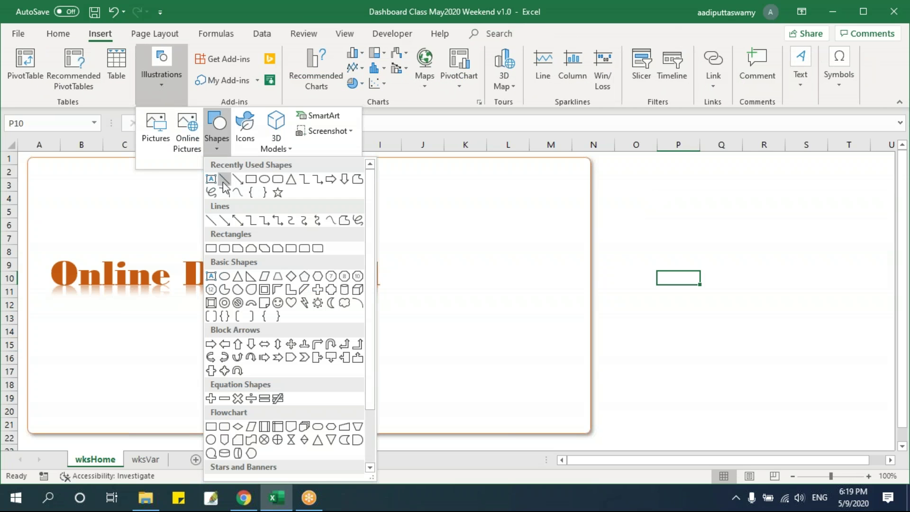
left_click(211, 178)
left_click(679, 229)
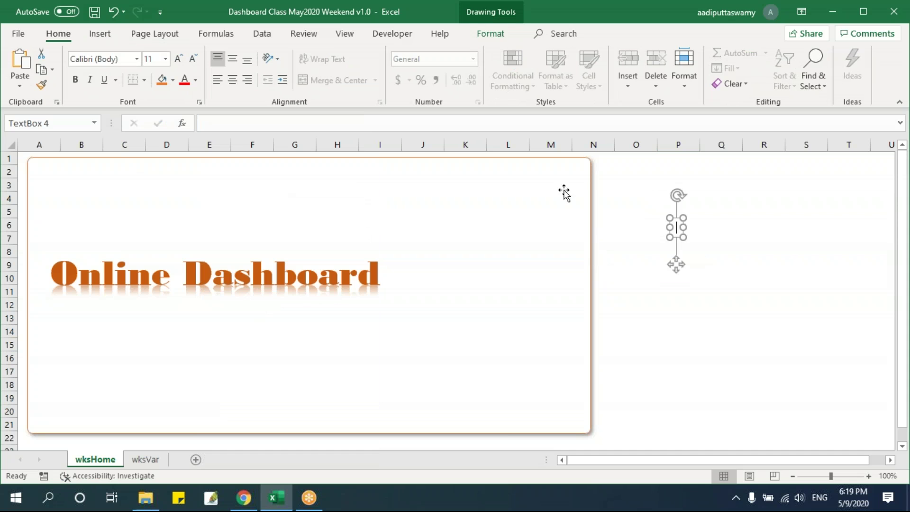
Step: Link the new text box to cell C6 of wksVar and move it inside the panel, below the word "Dashboard"
left_click(256, 123)
type("=")
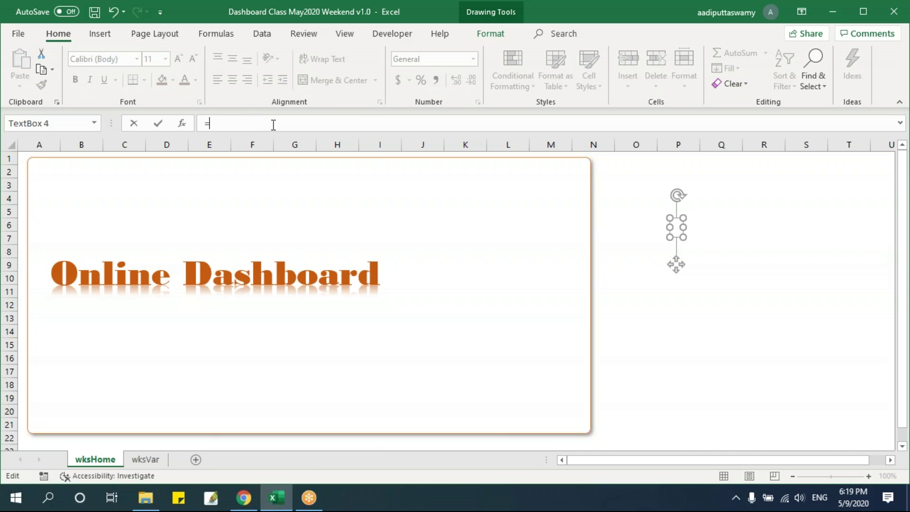
left_click(145, 460)
left_click(133, 224)
key("Return")
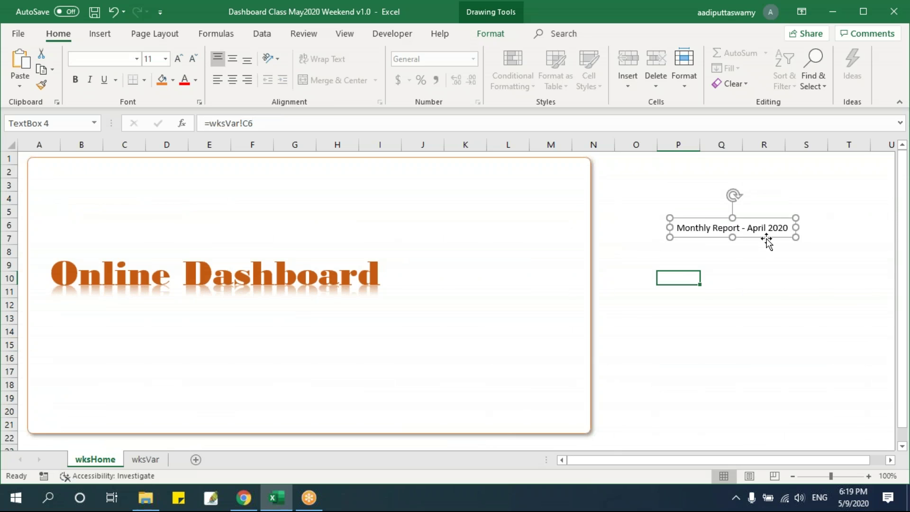
left_click_drag(767, 235, 379, 323)
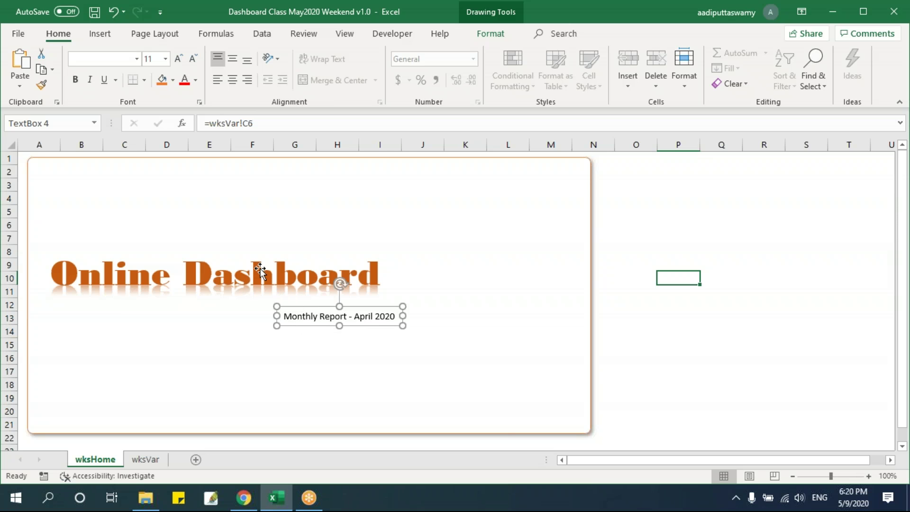
Step: Format the subtitle text box in Arial Black with dark blue text, keeping it just below the title
left_click(137, 61)
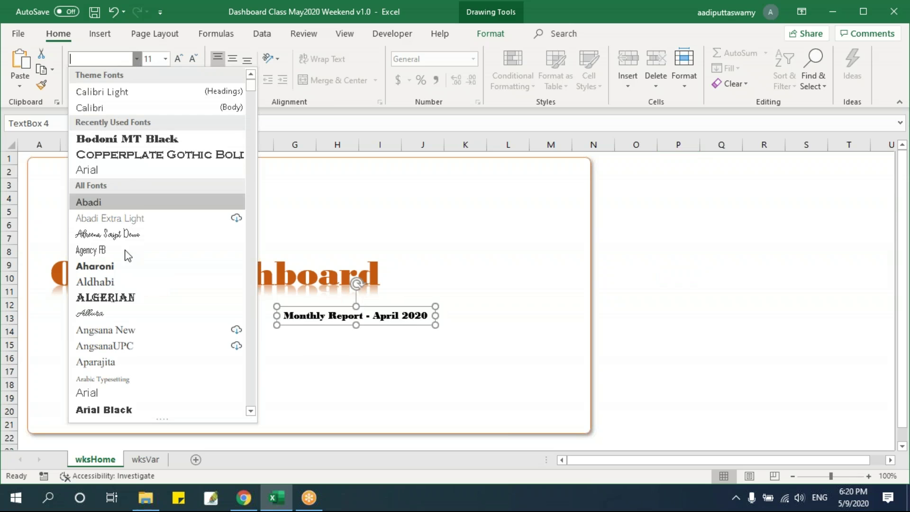
key("Escape")
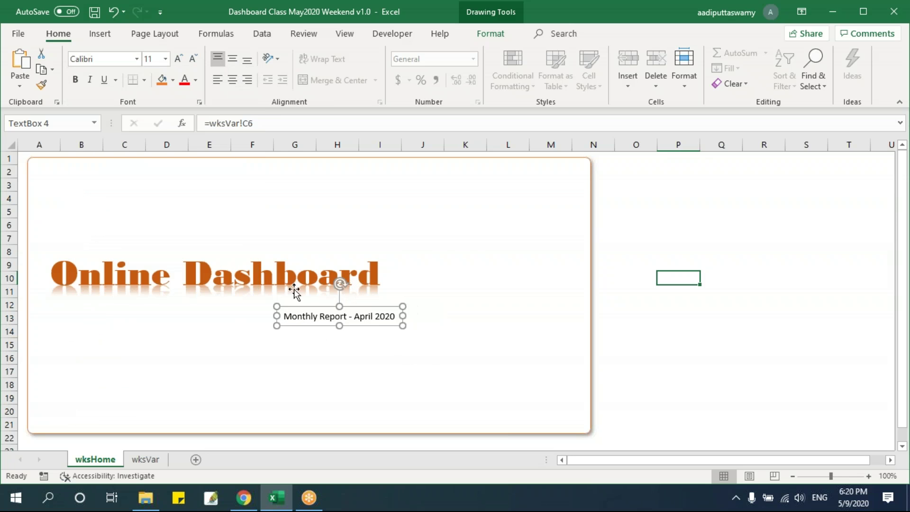
left_click(136, 58)
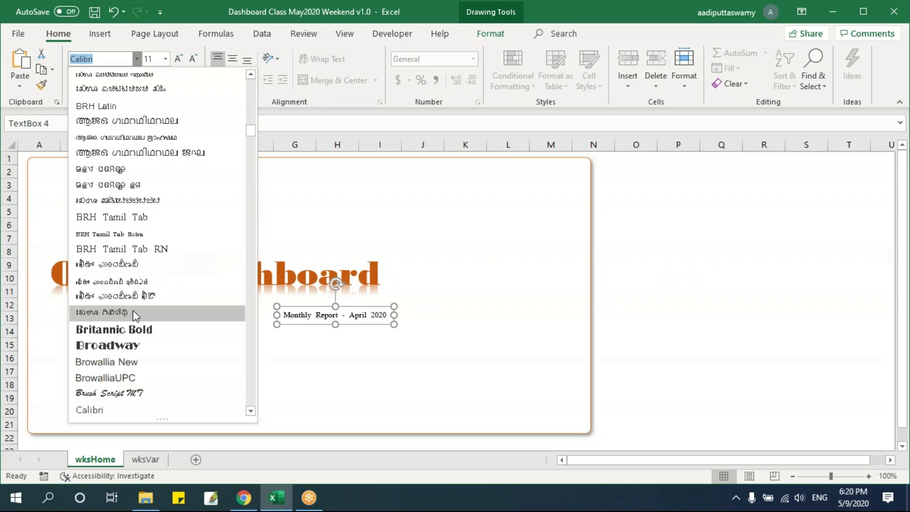
scroll(144, 264, "up", 5)
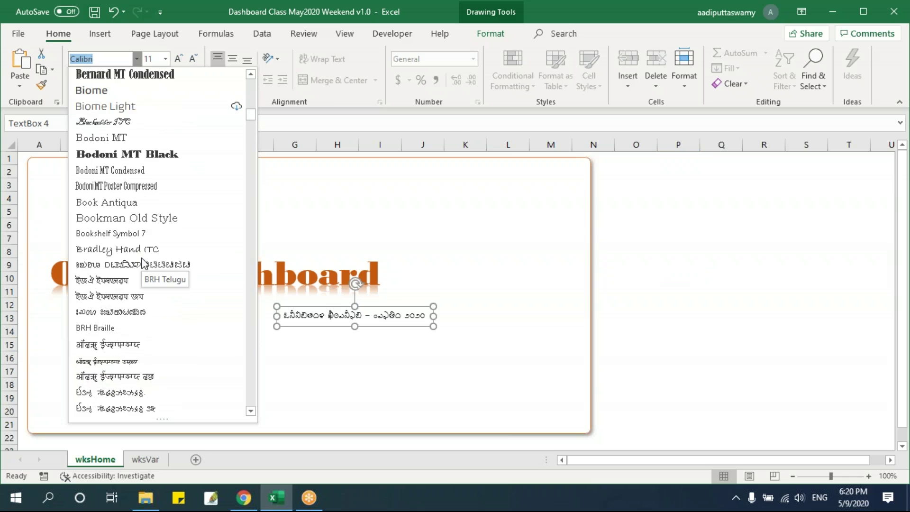
scroll(144, 264, "up", 8)
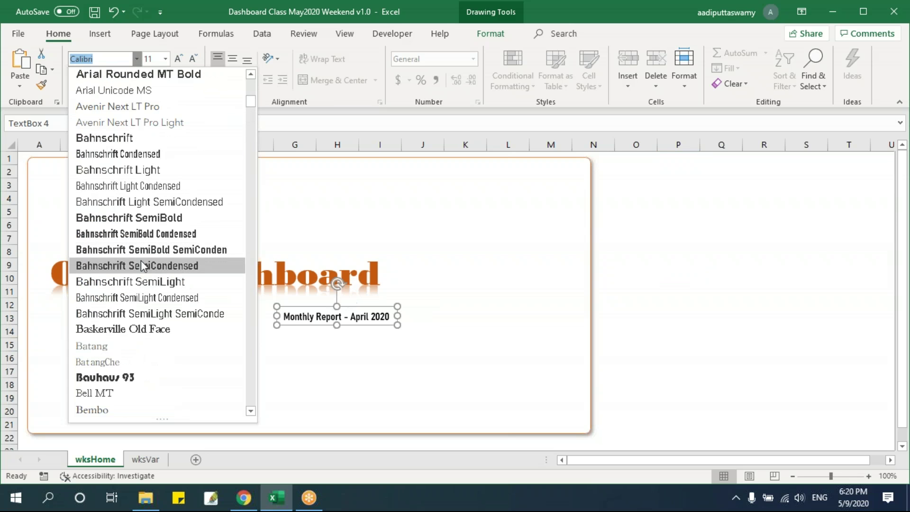
scroll(142, 266, "down", 2)
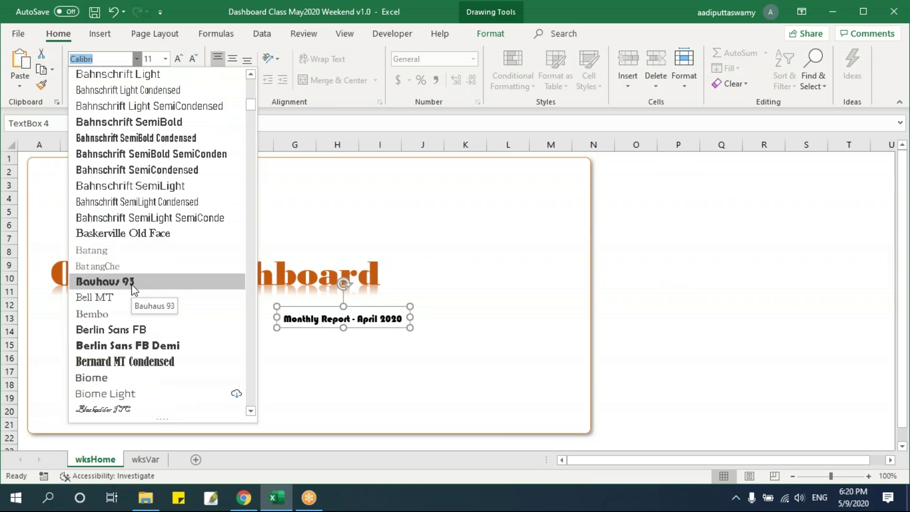
scroll(127, 269, "up", 6)
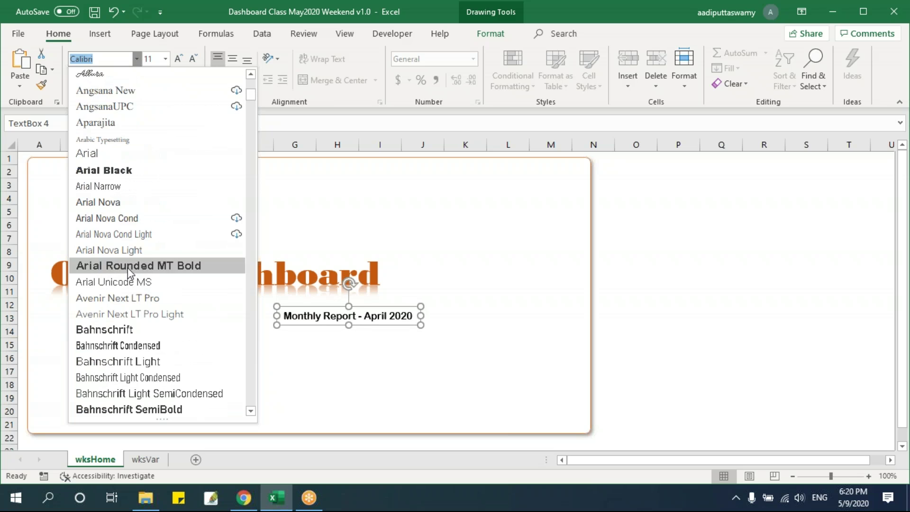
left_click(116, 171)
left_click_drag(398, 314, 393, 306)
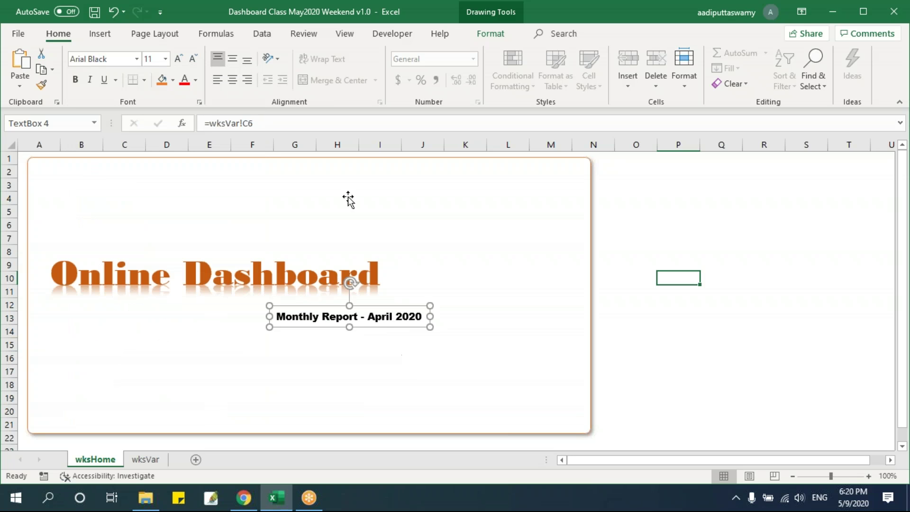
left_click(196, 79)
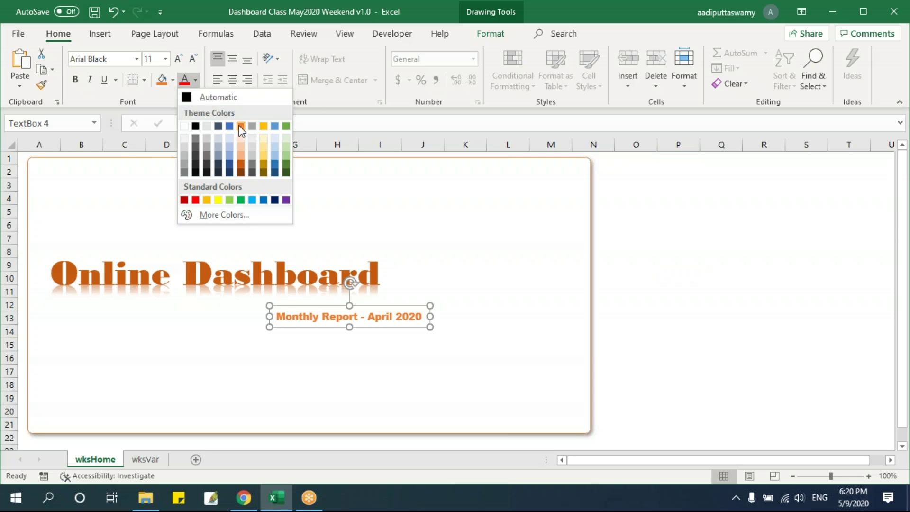
left_click(275, 173)
left_click(493, 34)
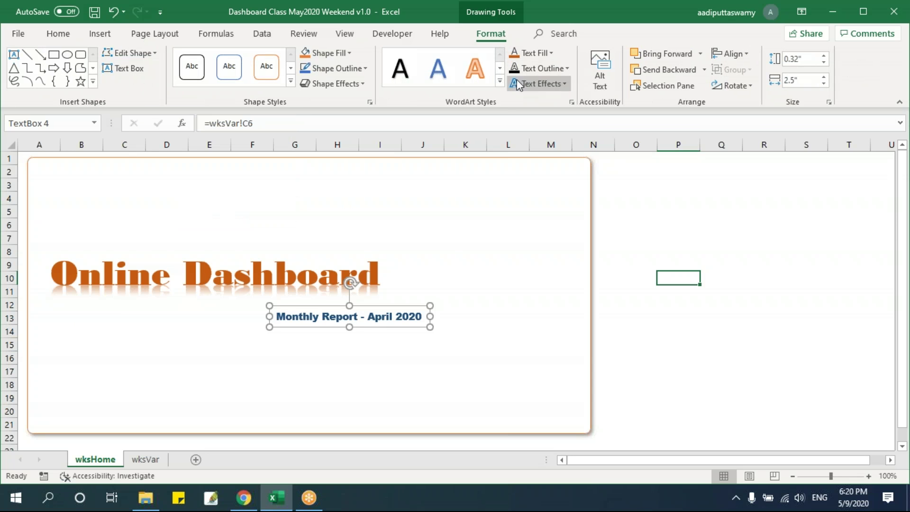
left_click(501, 83)
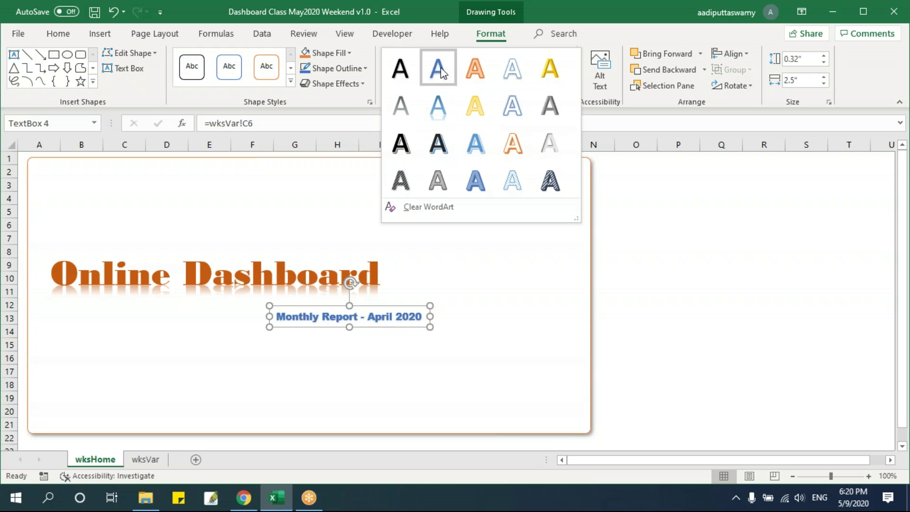
left_click(764, 240)
left_click(682, 313)
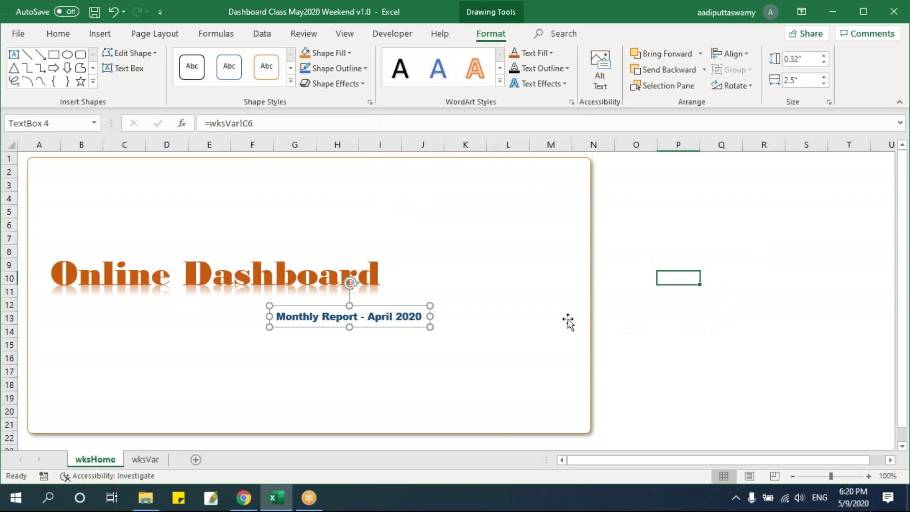
Step: Increase the subtitle's font size, shift the text box leftward under "Dashboard" and deselect it
key("ctrl+shift+period")
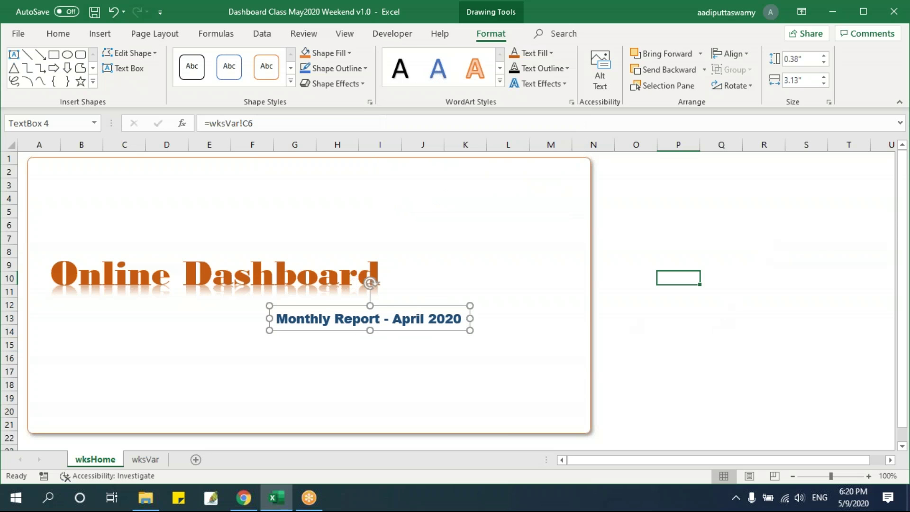
left_click_drag(441, 307, 403, 307)
left_click(716, 354)
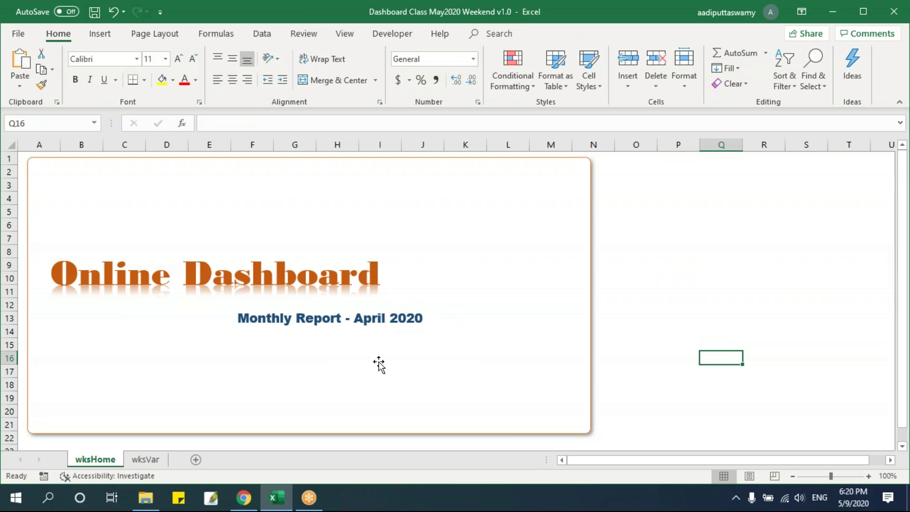
Step: Replace "April" with "May" in the subtitle in cell C6 of wksVar and check the linked text on wksHome
left_click(146, 459)
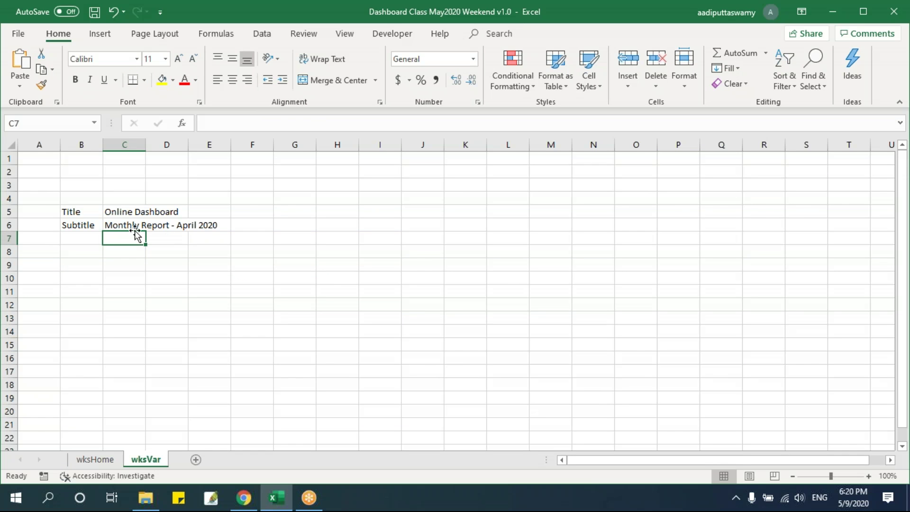
left_click(129, 224)
left_click_drag(275, 125, 297, 124)
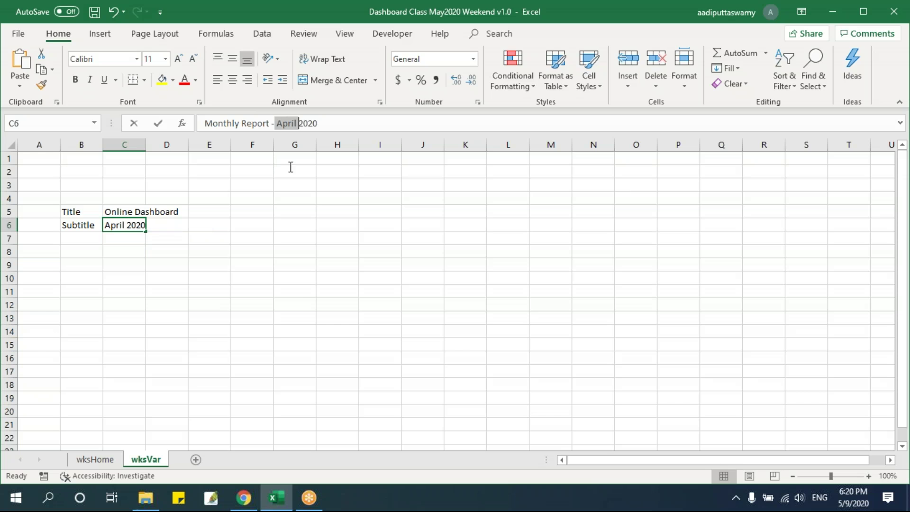
type("May")
key("Return")
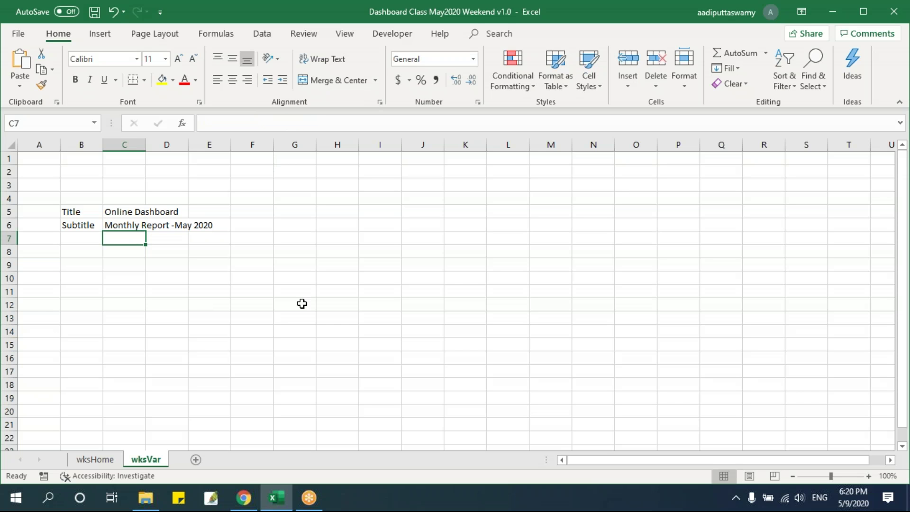
left_click(96, 460)
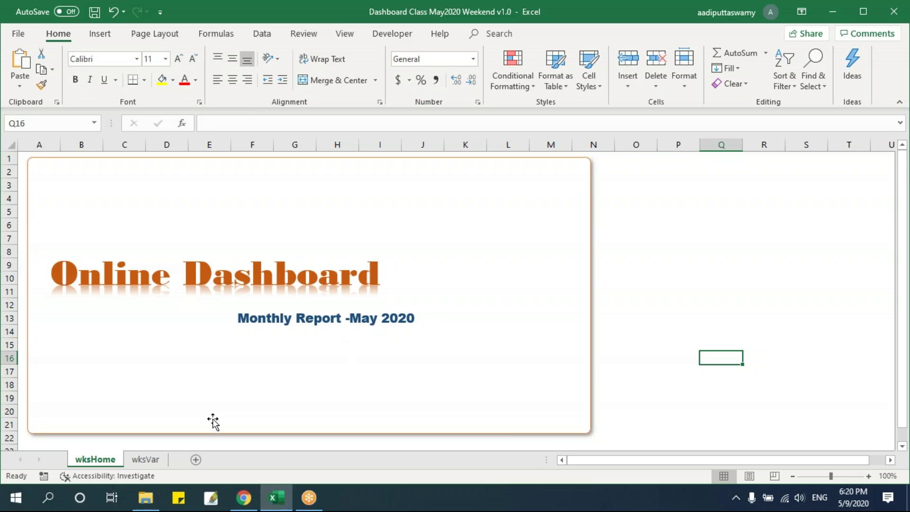
Step: Add the missing space after the hyphen in cell C6 of wksVar so it reads "Monthly Report - May 2020"
left_click(145, 460)
left_click(124, 225)
double_click(125, 225)
left_click(275, 123)
key("Return")
left_click(386, 291)
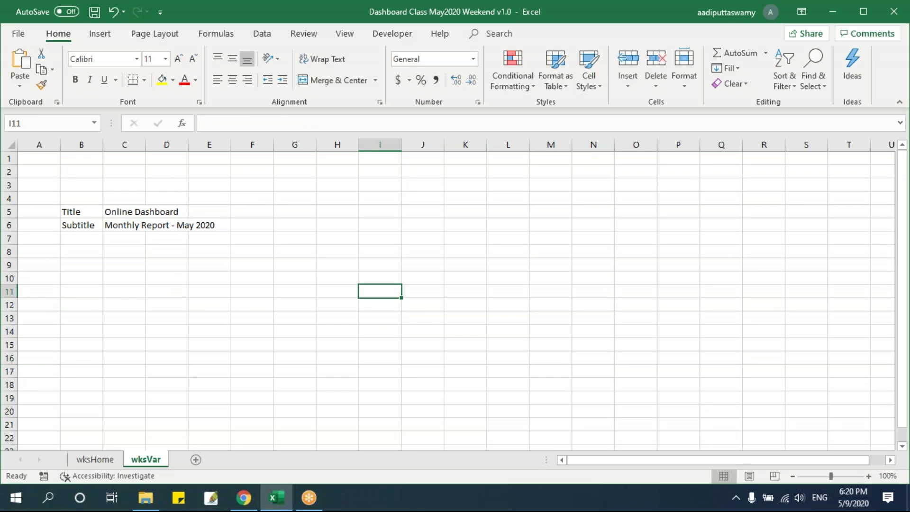
Step: Insert an empty text box near cell P7, outside the background panel on wksHome
left_click(94, 460)
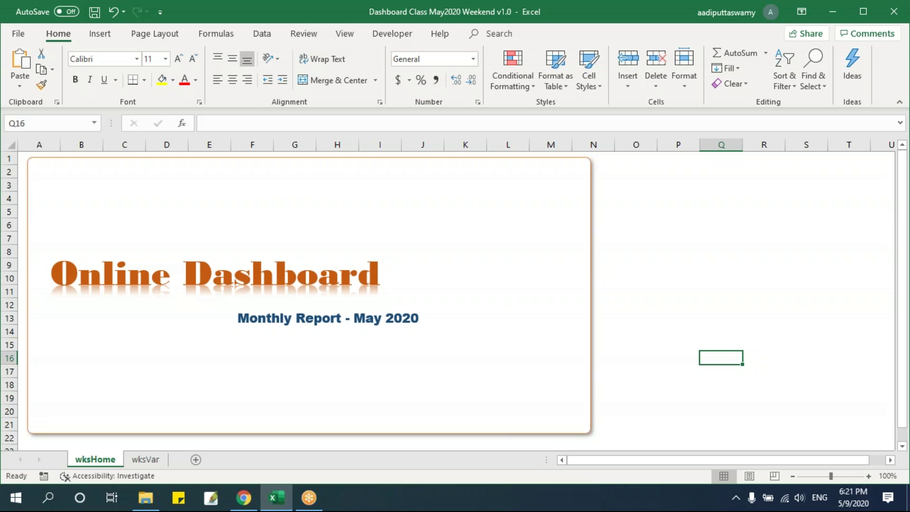
left_click(102, 35)
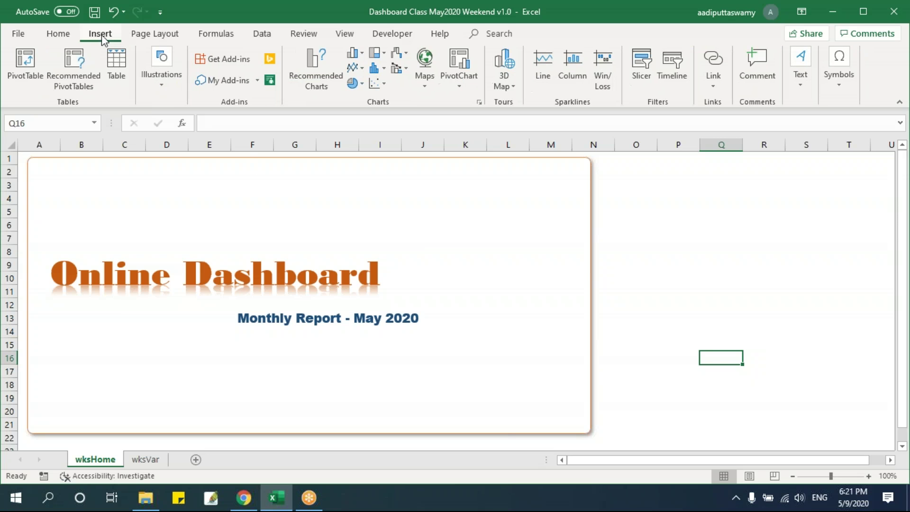
left_click(172, 90)
left_click(219, 142)
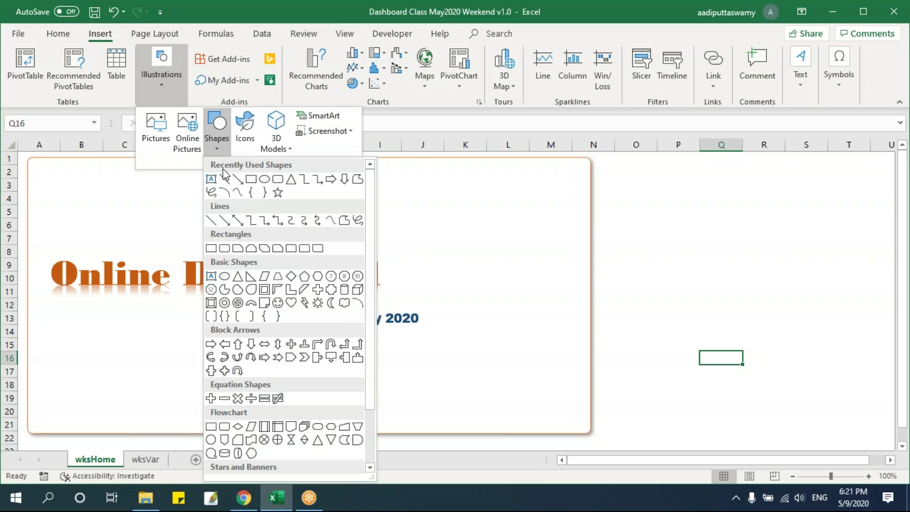
left_click(212, 185)
left_click(661, 231)
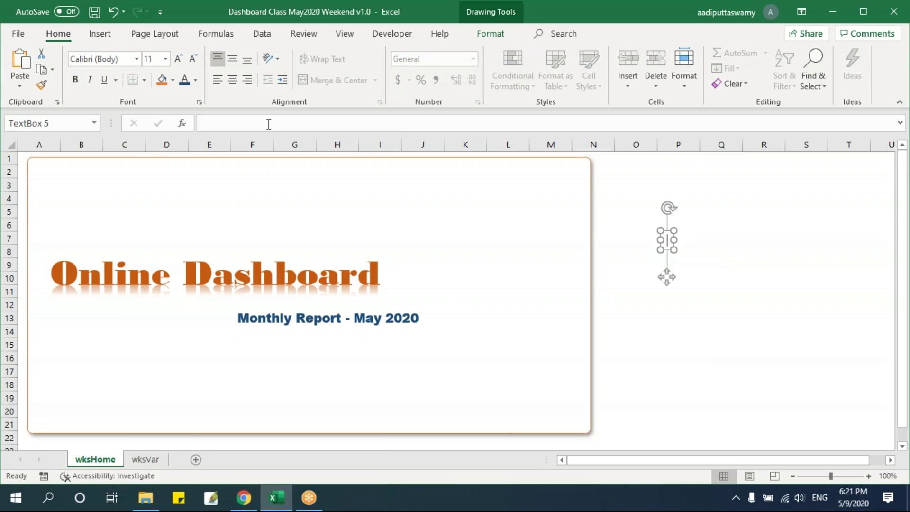
Step: Link the new text box to cell C7 of wksVar
type("=")
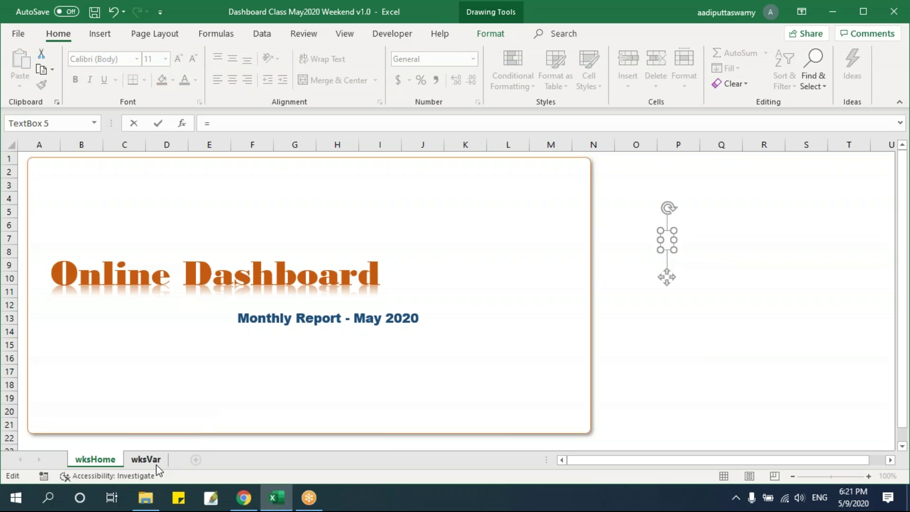
left_click(145, 459)
left_click(129, 249)
left_click(133, 238)
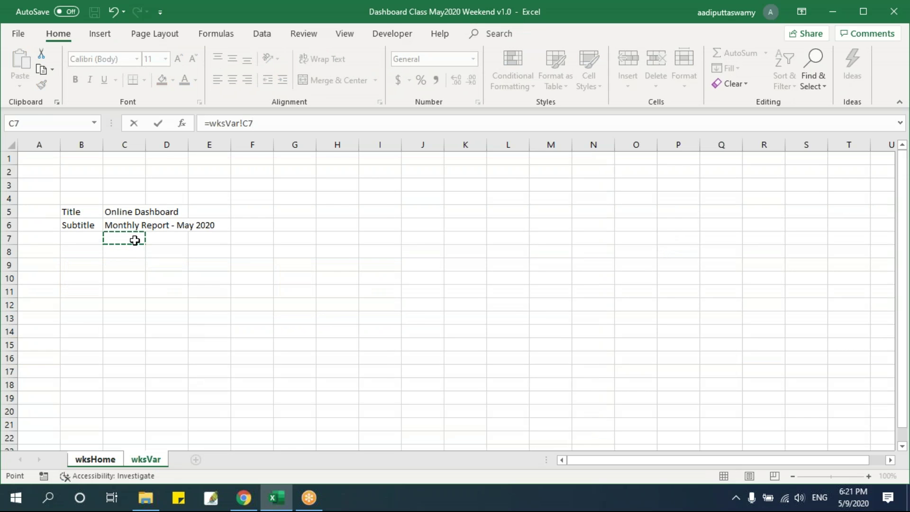
key("Return")
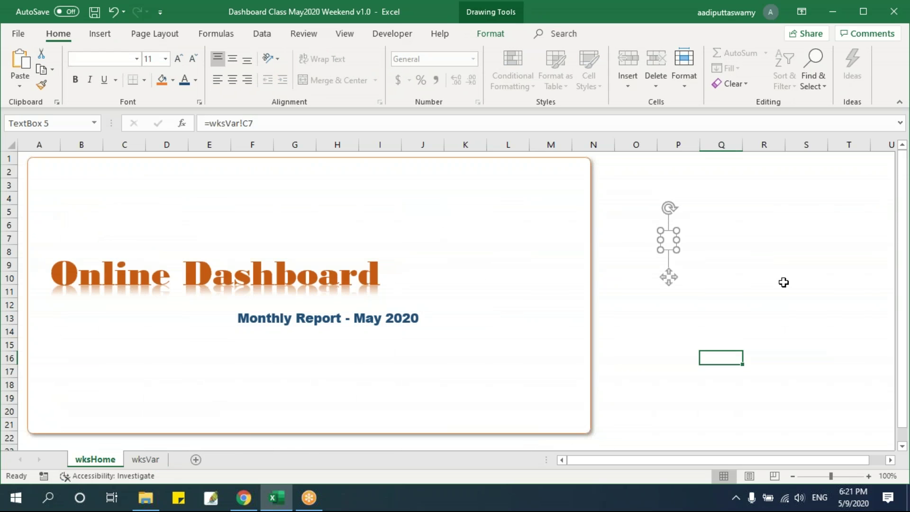
Step: Label cell B7 of wksVar "Date" and enter =TODAY() in cell C7
left_click(145, 460)
left_click(97, 238)
type("Date")
key("Return")
key("Up")
key("Right")
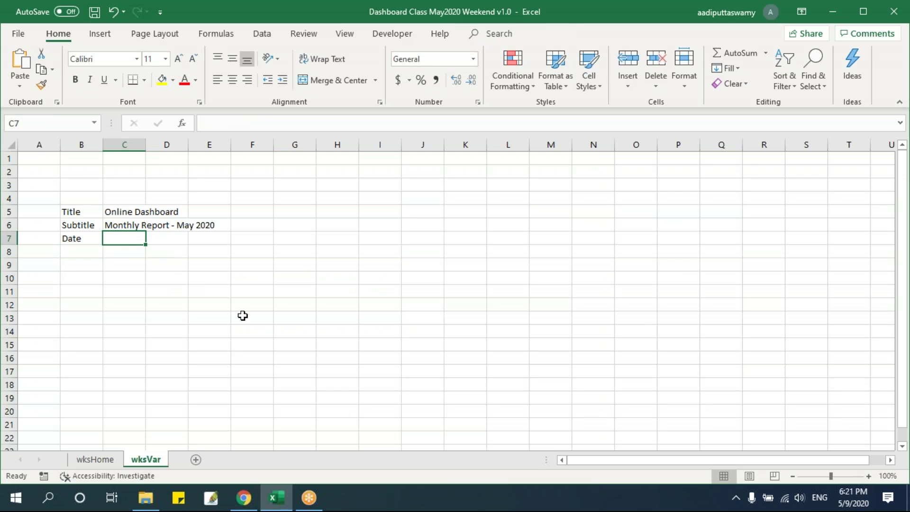
type("=today()")
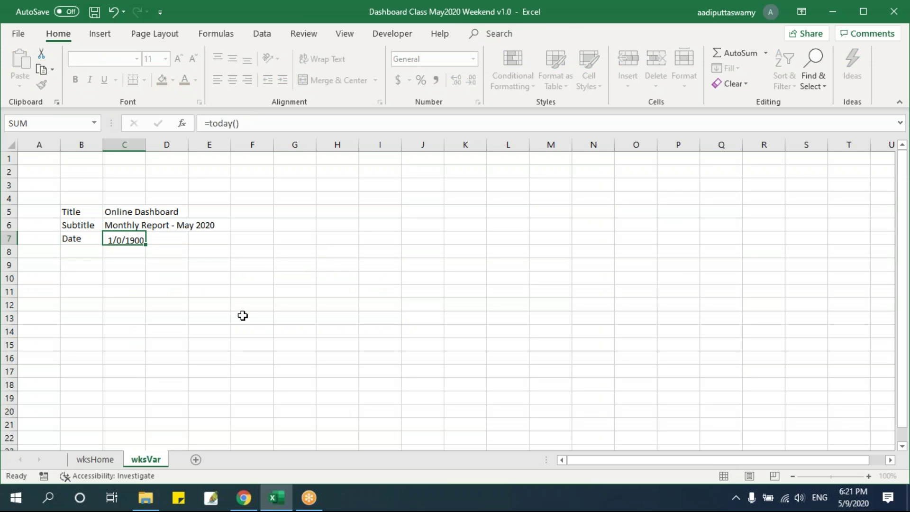
key("Return")
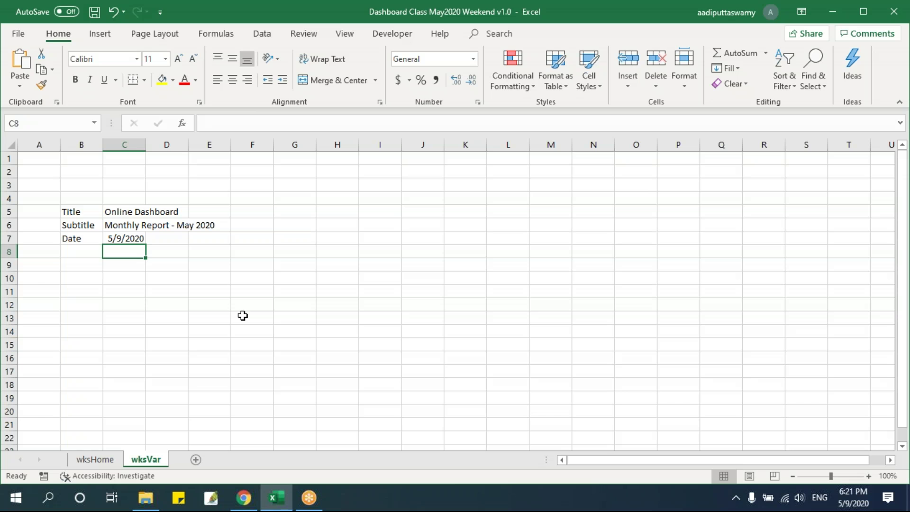
left_click(119, 237)
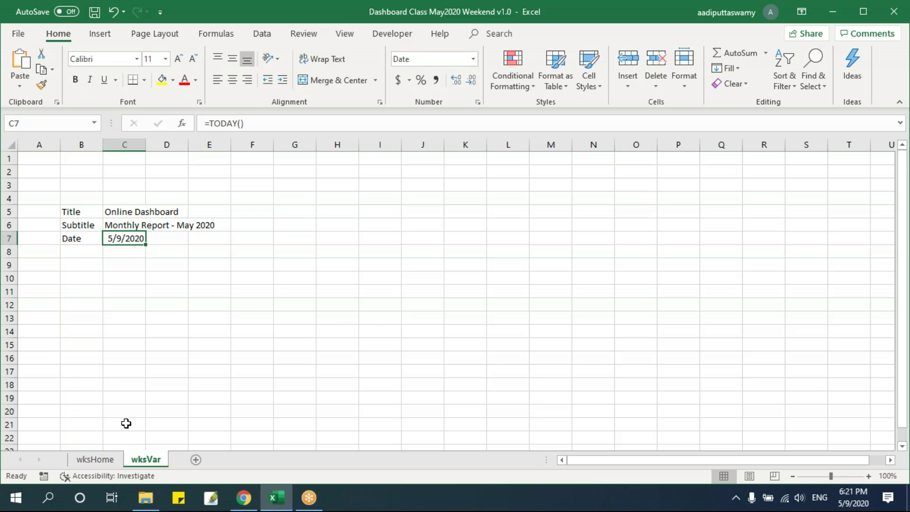
Step: Place the widened date text box in the upper-right corner of the wksHome panel and right-align its text
left_click(101, 459)
left_click_drag(670, 240, 554, 189)
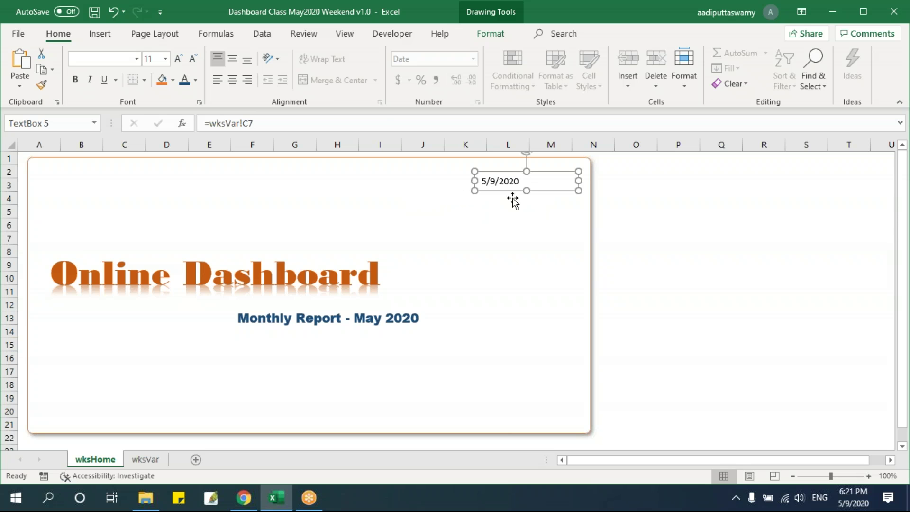
left_click(247, 80)
left_click_drag(548, 193, 533, 186)
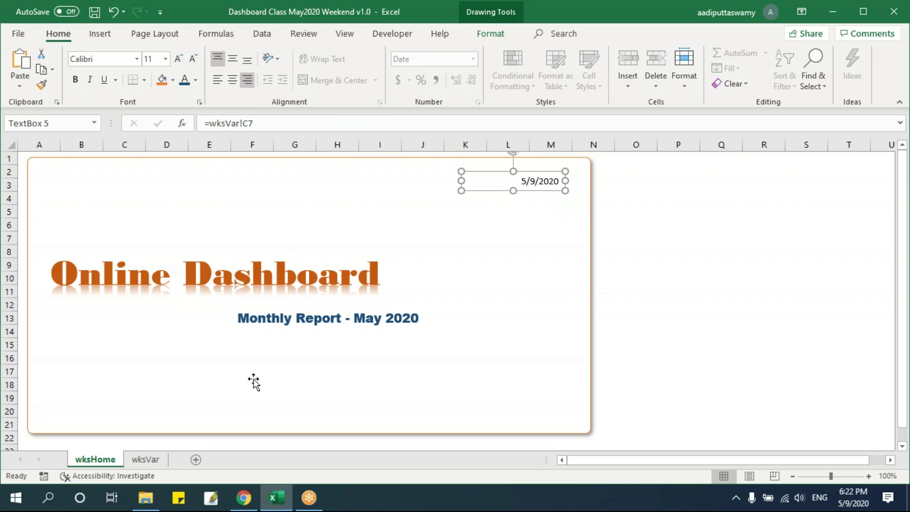
Step: Apply the custom number format "dd, mmmm, yyyy, dddd" to date cell C7 on wksVar
left_click(146, 460)
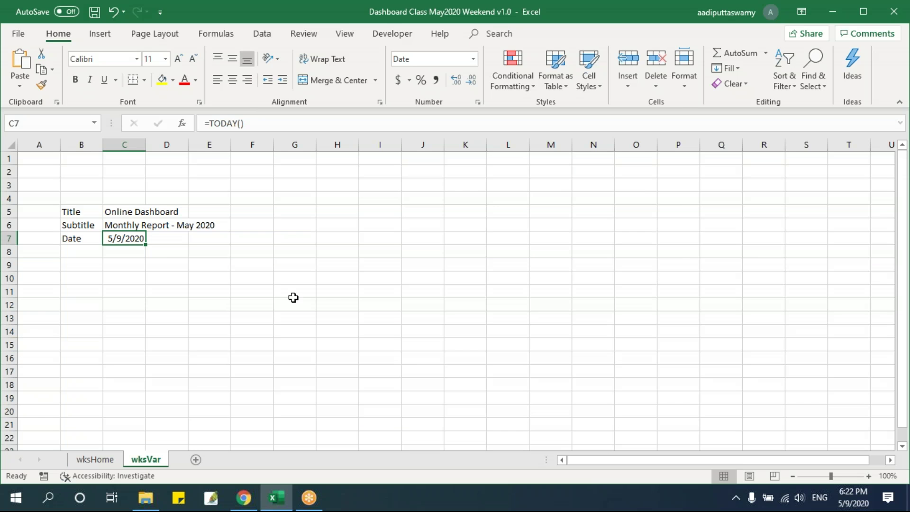
key("ctrl+1")
left_click(361, 268)
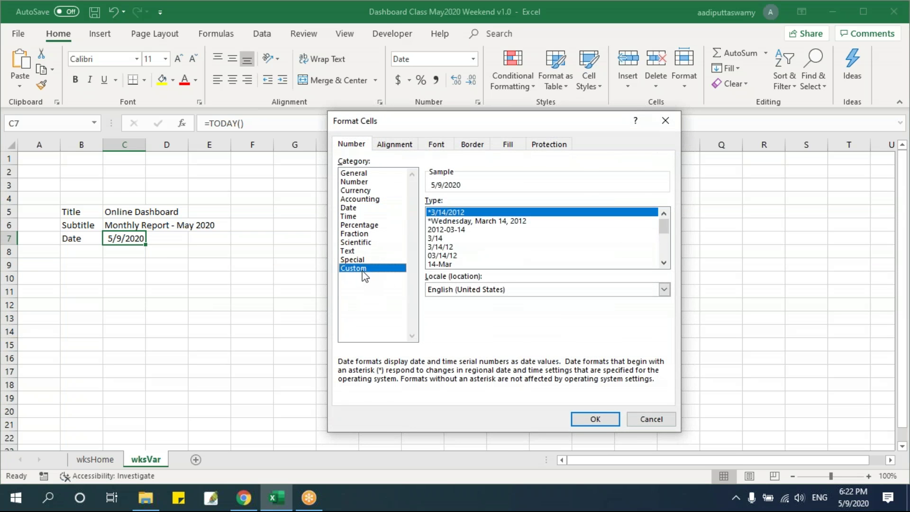
left_click_drag(480, 212, 387, 212)
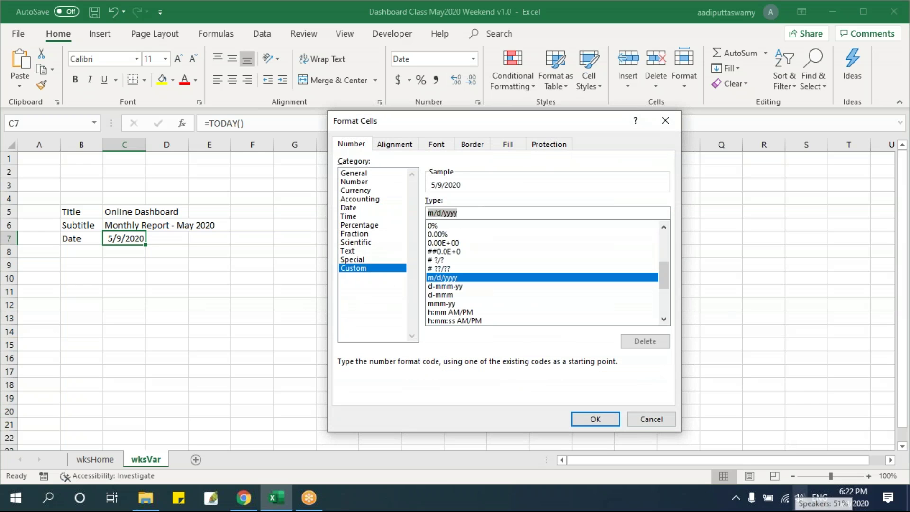
type("dd, mmmm,")
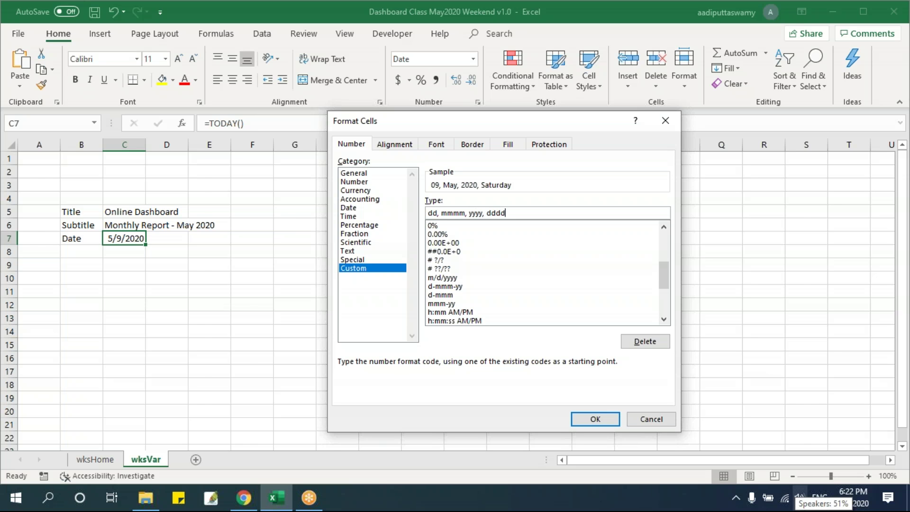
key("Return")
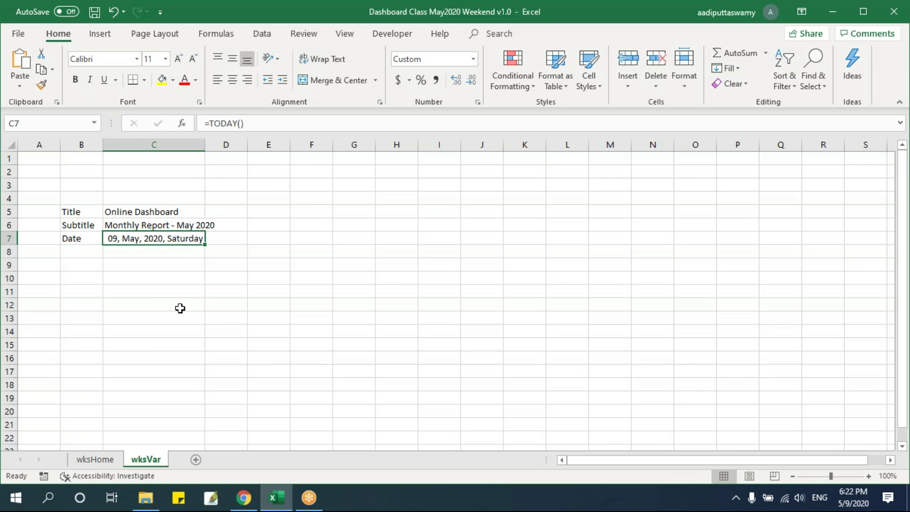
Step: Widen the date text box on wksHome toward column J and set its font to Arial
left_click(95, 459)
left_click_drag(461, 181, 404, 181)
left_click(107, 59)
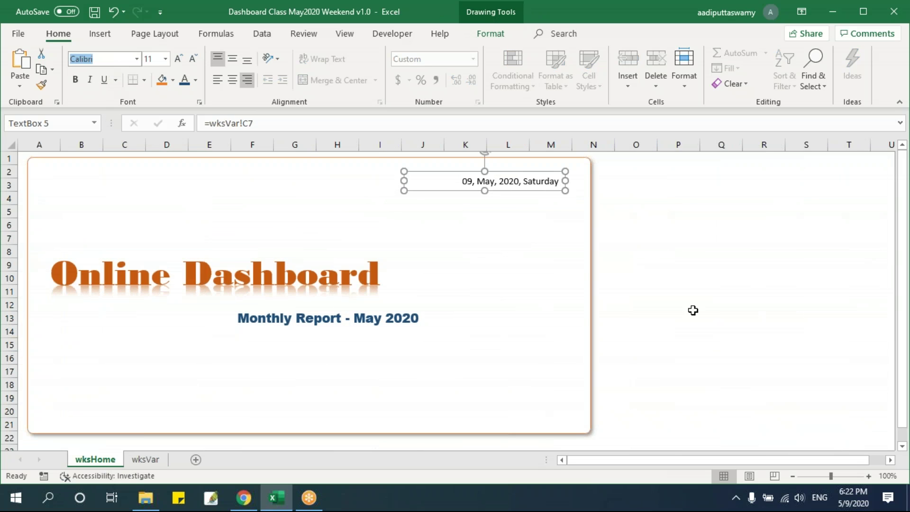
type("Arial")
key("Delete")
key("Return")
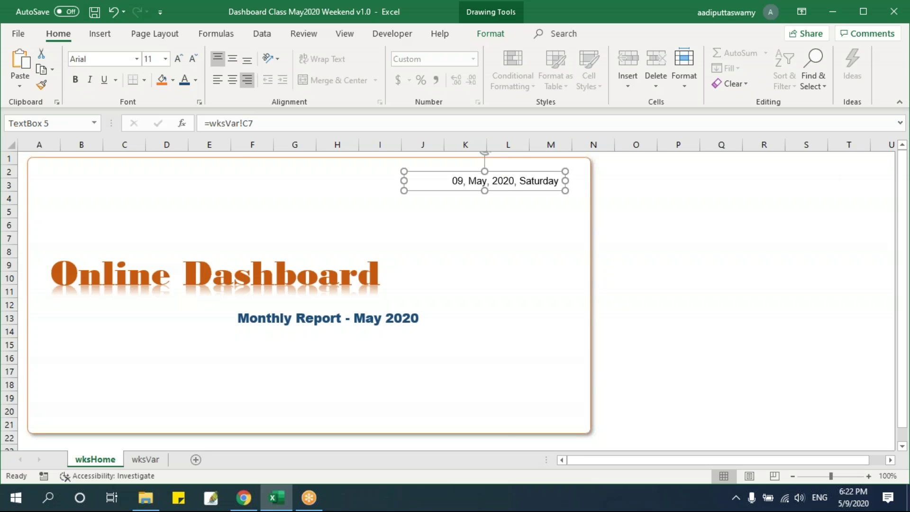
Step: Make the date text bold and colour it the darkest shade of Green, Accent 6
key("ctrl+b")
left_click(196, 80)
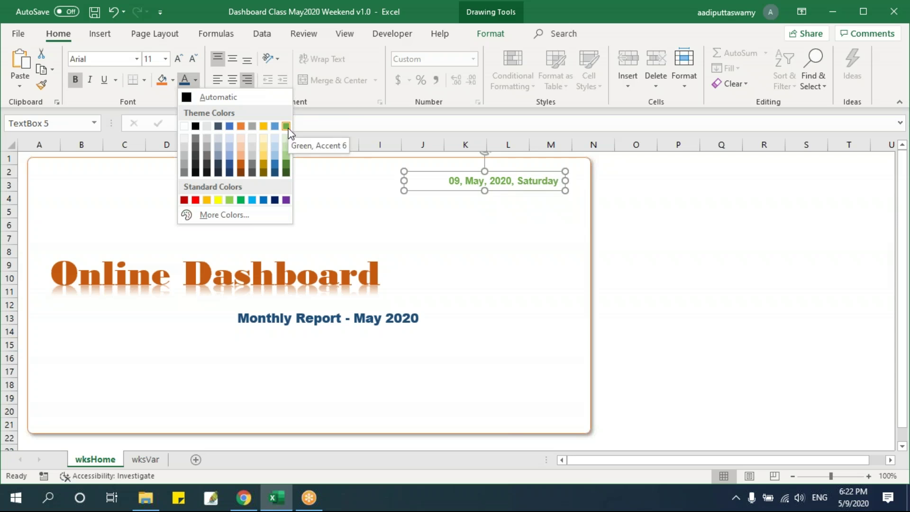
left_click(286, 171)
left_click(780, 276)
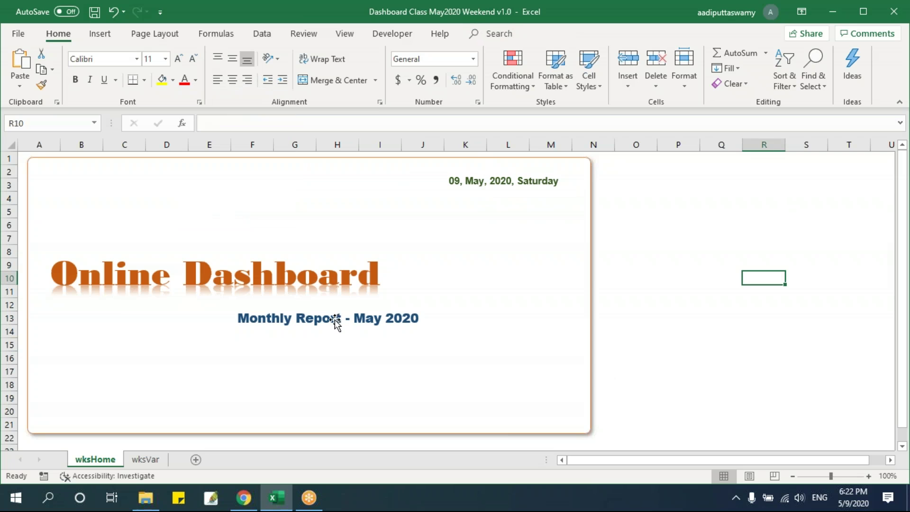
left_click(692, 293)
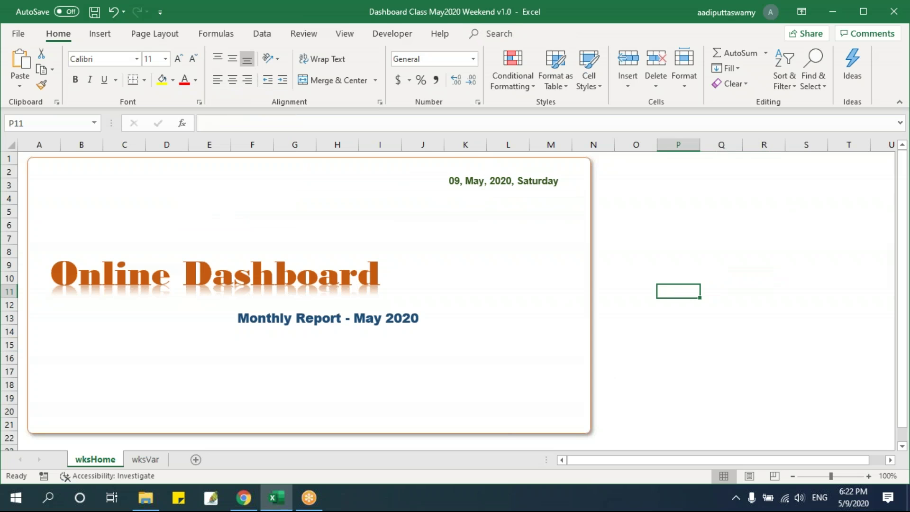
Step: Draw a horizontal line about 8.03 inches long at row 6 above the title and duplicate it at row 15 below the subtitle
left_click(103, 37)
left_click(159, 90)
left_click(215, 151)
left_click(222, 182)
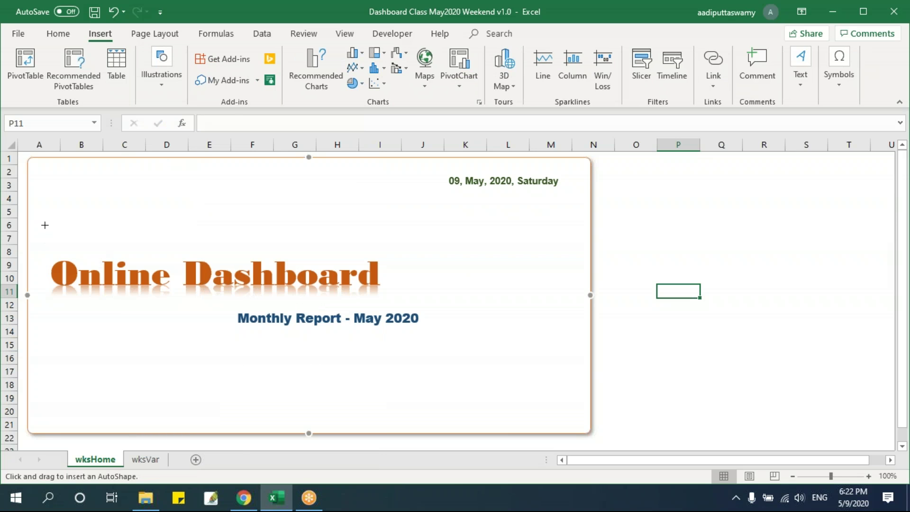
left_click_drag(45, 226, 559, 234)
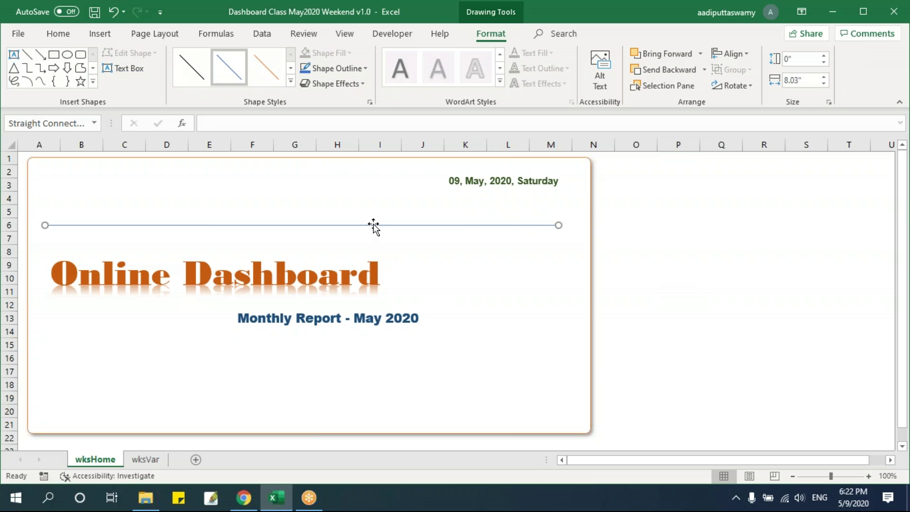
left_click_drag(374, 226, 392, 351)
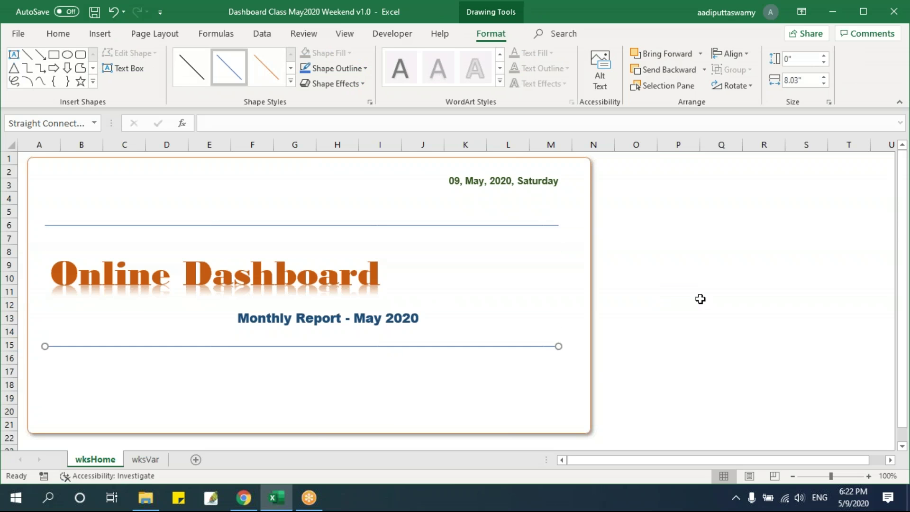
left_click(697, 296)
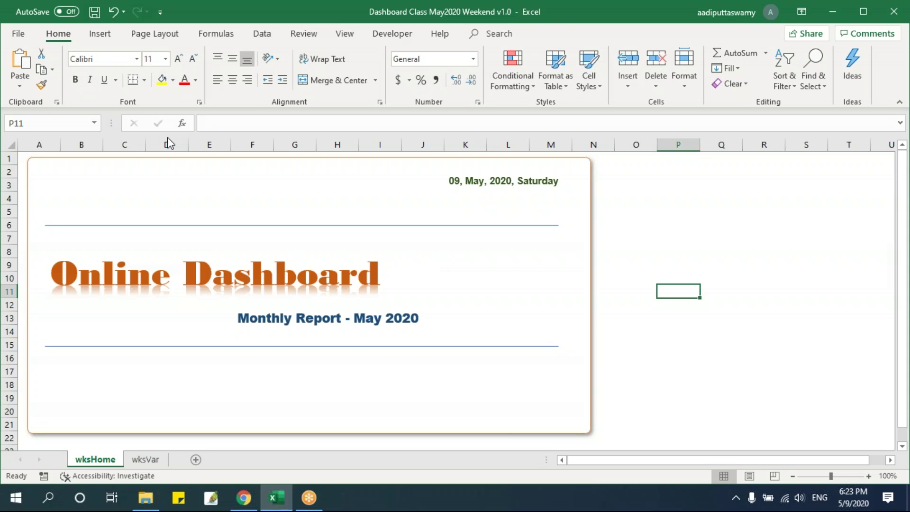
Step: Insert the picture Logo New2 from the Downloads folder on New Volume (G:) into wksHome
left_click(101, 36)
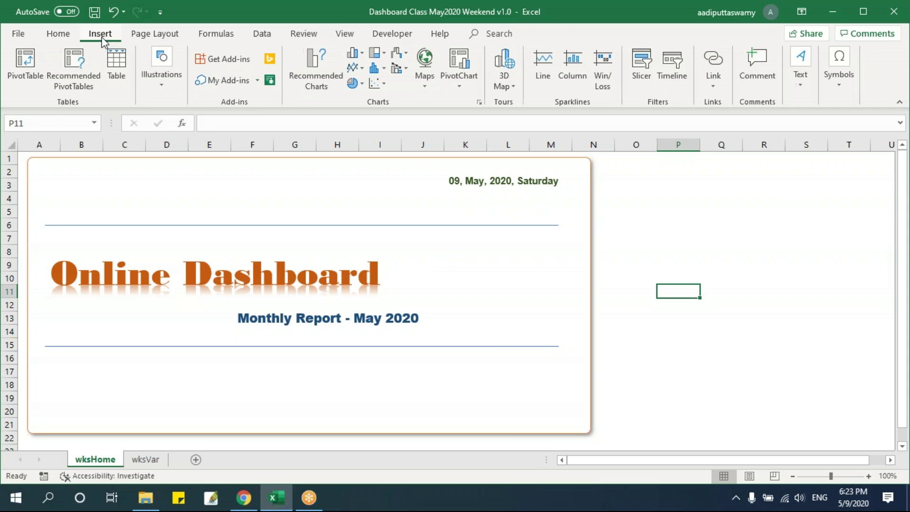
left_click(163, 94)
left_click(161, 129)
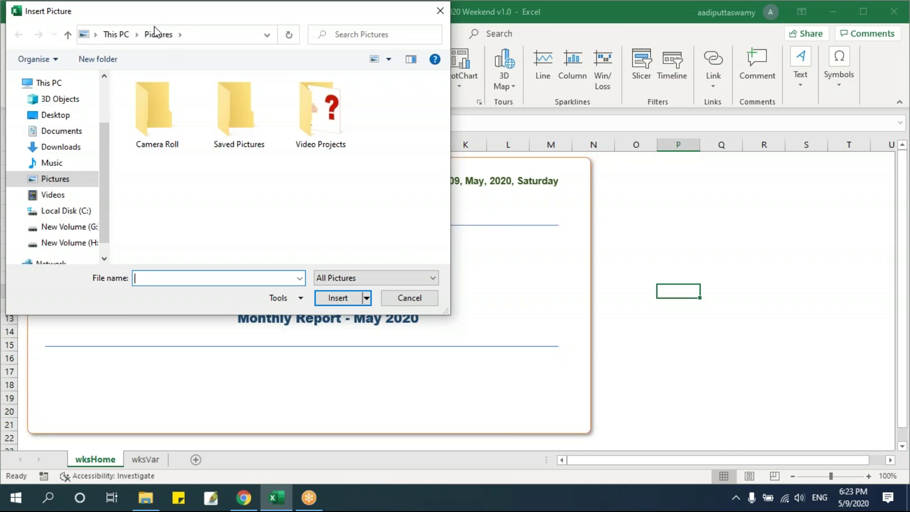
scroll(192, 256, "down", 1)
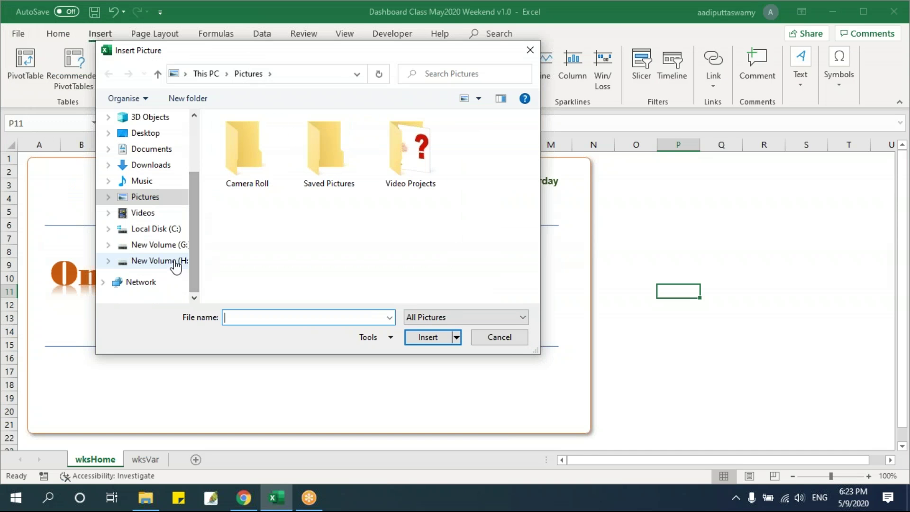
left_click(176, 245)
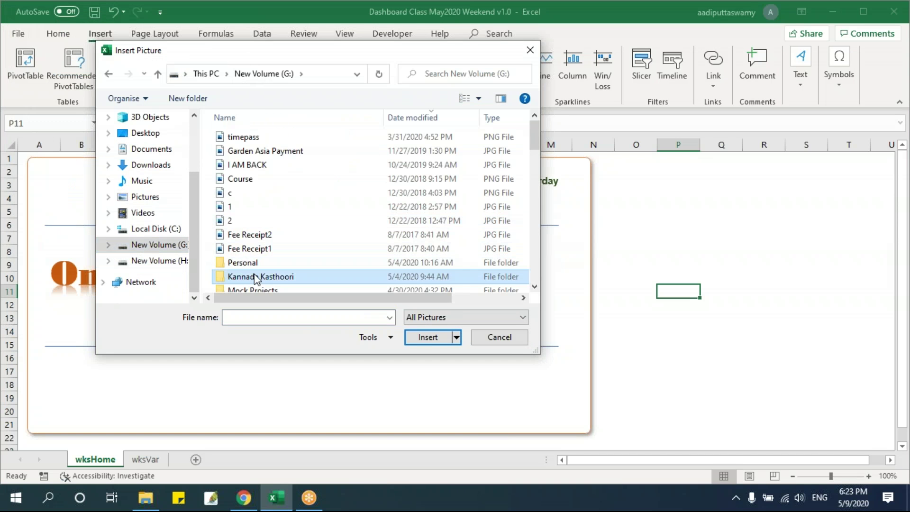
scroll(256, 280, "down", 4)
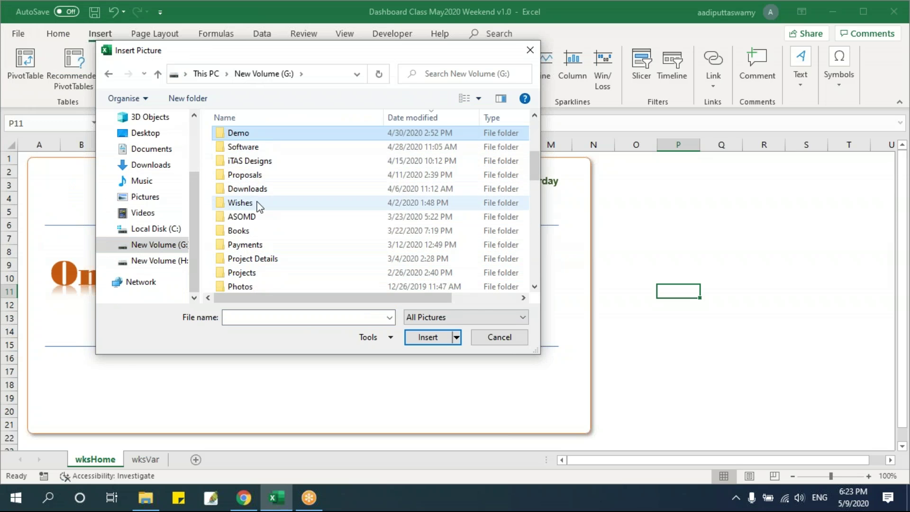
key("d")
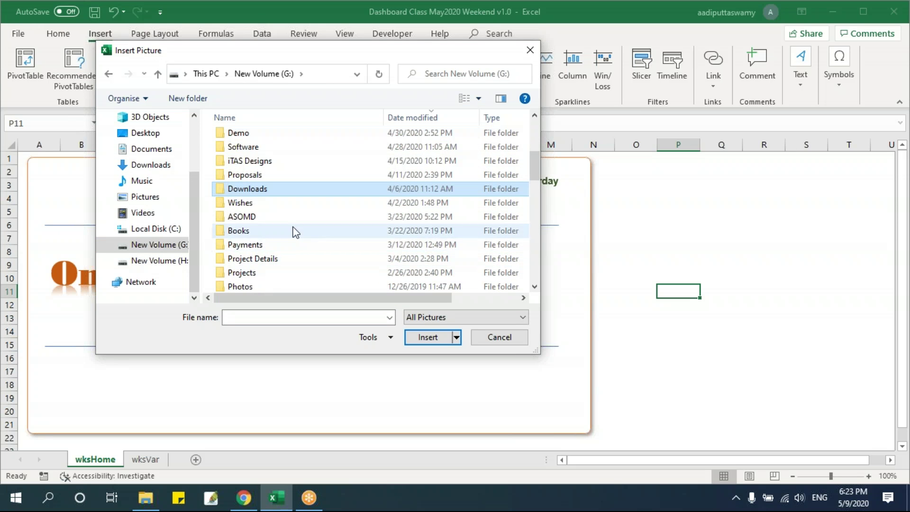
double_click(275, 188)
left_click(273, 207)
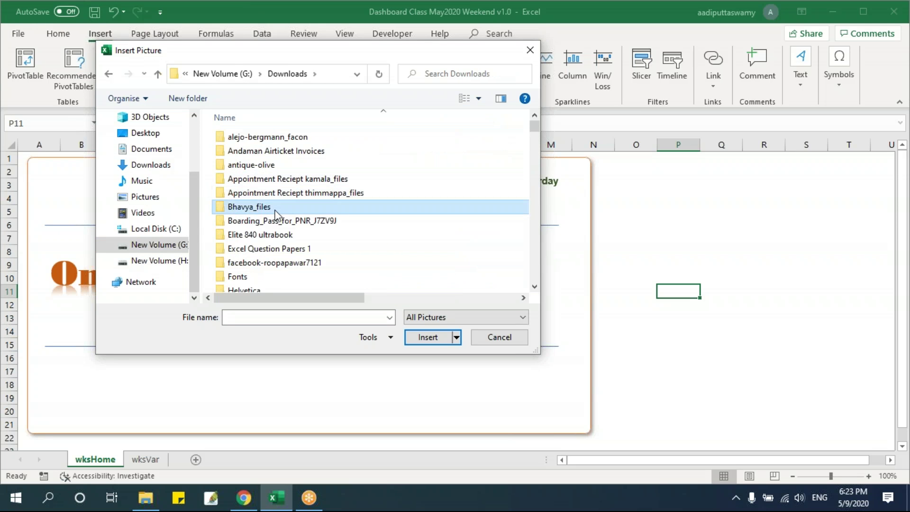
key("l")
left_click(264, 204)
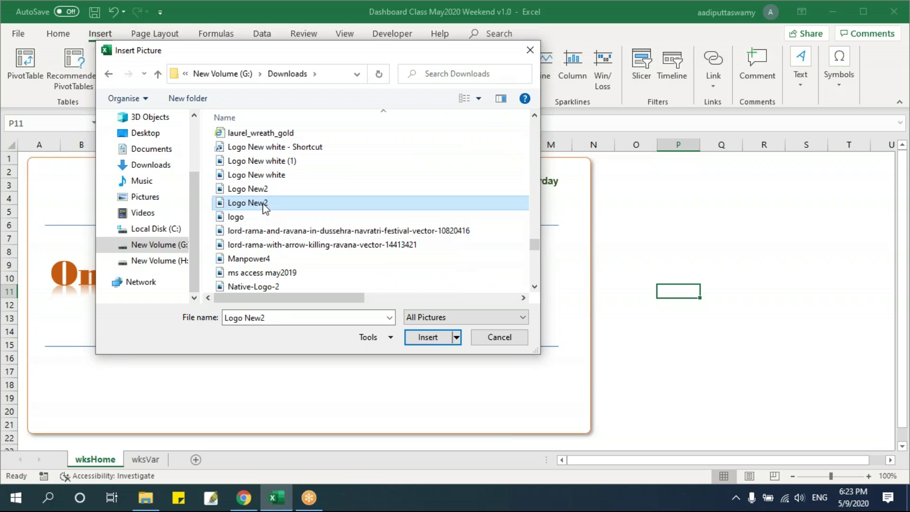
left_click(429, 338)
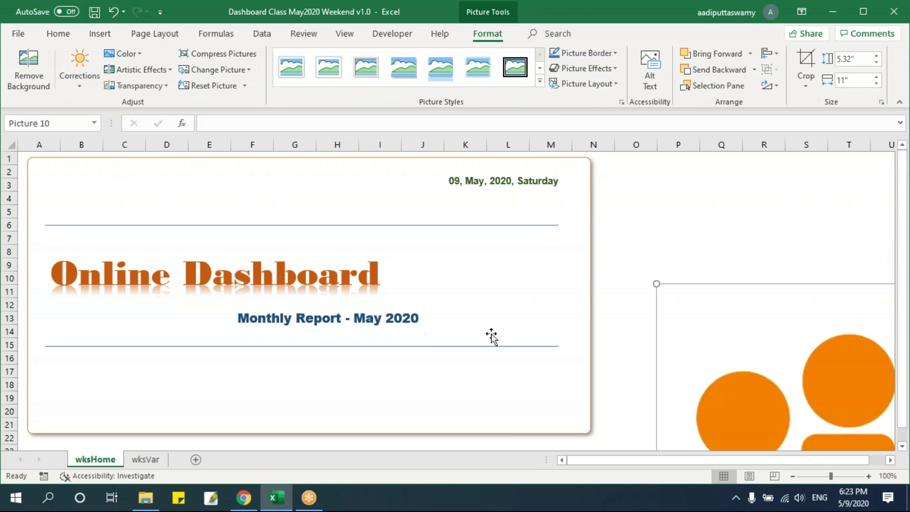
Step: Shrink the logo to fit between columns A and B and place it in the panel's lower-left corner
left_click_drag(273, 178, 829, 405)
left_click_drag(837, 424, 291, 208)
left_click_drag(428, 300, 291, 236)
left_click_drag(229, 219, 73, 190)
left_click_drag(137, 212, 118, 201)
left_click_drag(79, 267, 69, 405)
left_click(686, 343)
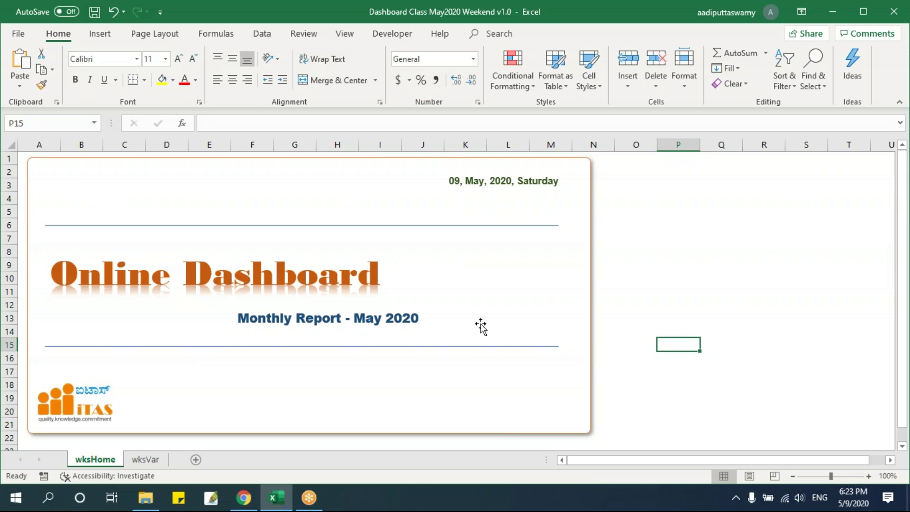
left_click(104, 38)
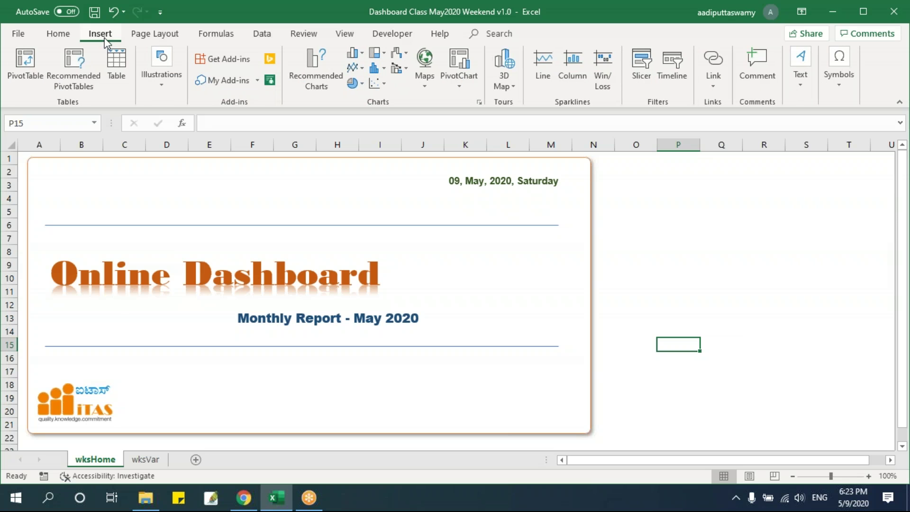
left_click(650, 267)
left_click(652, 222)
left_click(719, 212)
left_click(731, 255)
left_click(704, 237)
Step: Move the date text box down so it sits just above the upper divider line
left_click(498, 187)
mouse_move(514, 191)
left_mouse_down()
mouse_move(427, 217)
mouse_move(152, 199)
mouse_move(508, 223)
mouse_move(514, 181)
mouse_move(514, 216)
left_mouse_up()
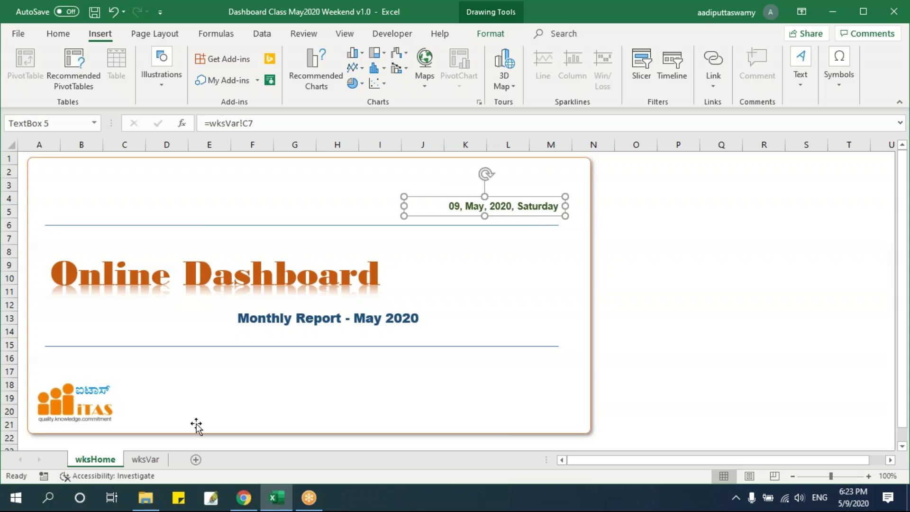
Step: Review the linked title, subtitle and date cells C5:C7 on wksVar, and return to wksHome
left_click(145, 459)
left_click_drag(138, 212, 142, 236)
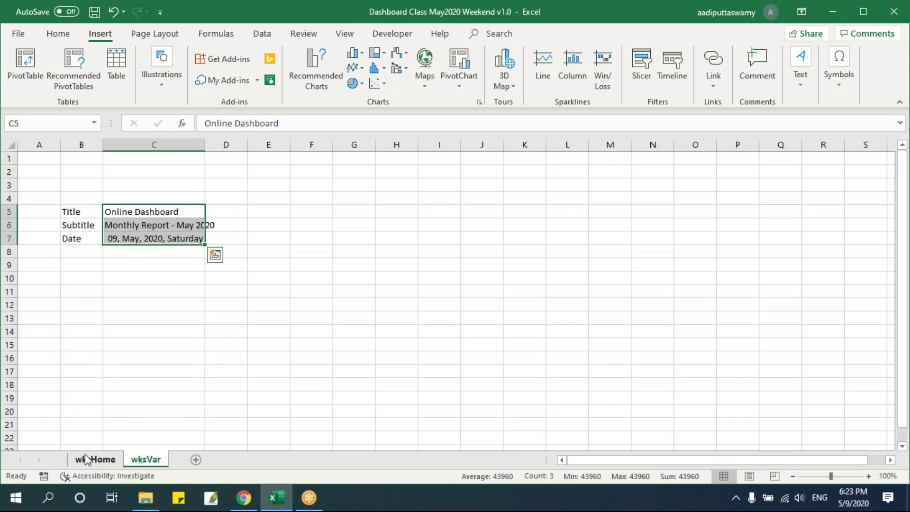
left_click(83, 459)
left_click(661, 308)
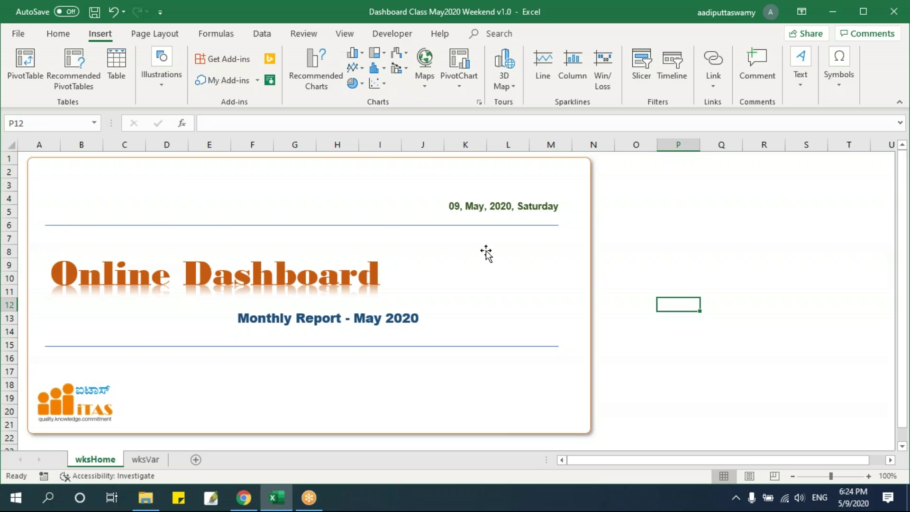
Step: Save the dashboard workbook
left_click(668, 252)
left_click(664, 237)
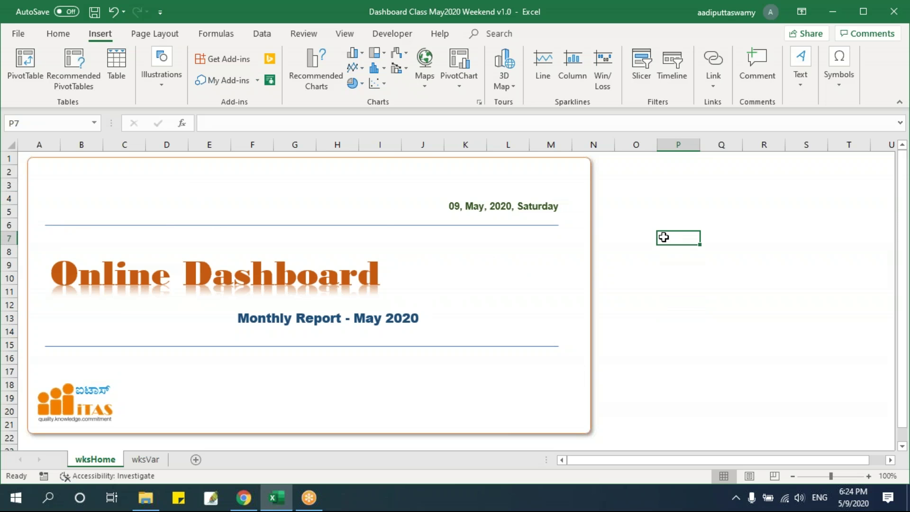
key("ctrl+s")
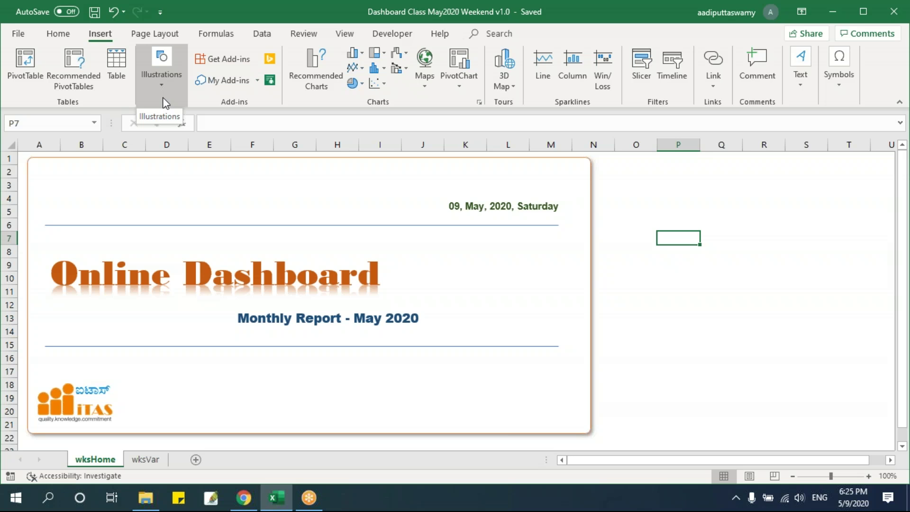
Step: Insert a rounded rectangle about 1.24 by 0.43 inches and place it under the right end of the lower divider line
left_click(162, 72)
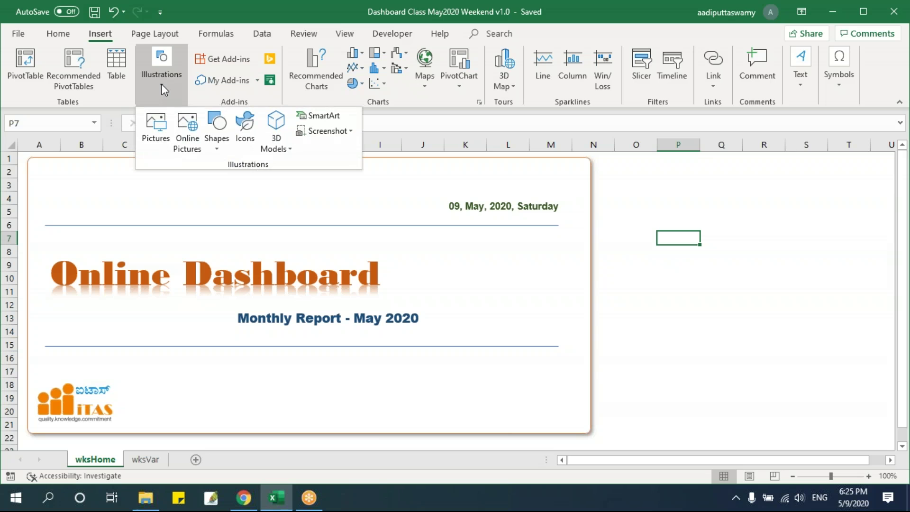
left_click(224, 156)
left_click(278, 178)
mouse_move(623, 207)
left_mouse_down()
mouse_move(650, 239)
mouse_move(725, 240)
left_mouse_up()
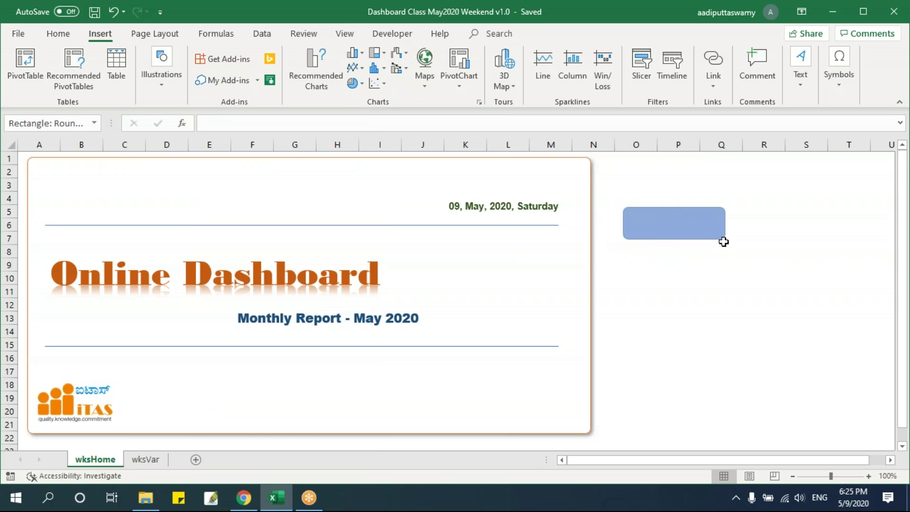
left_click_drag(631, 212, 670, 244)
left_click_drag(726, 267, 702, 255)
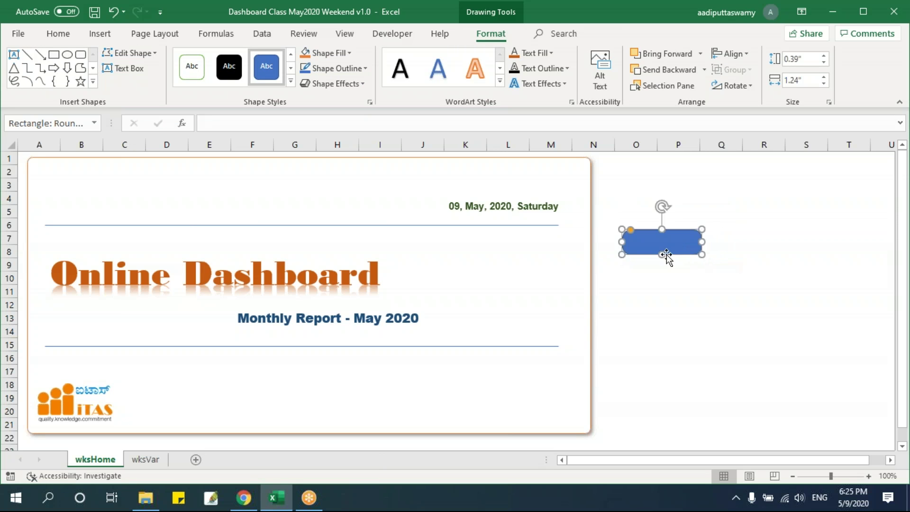
left_click_drag(657, 233, 517, 357)
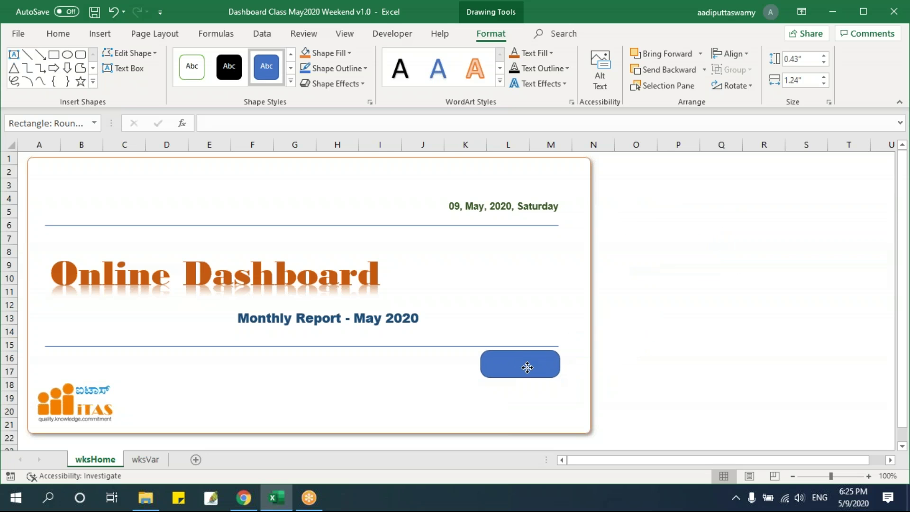
left_click(710, 355)
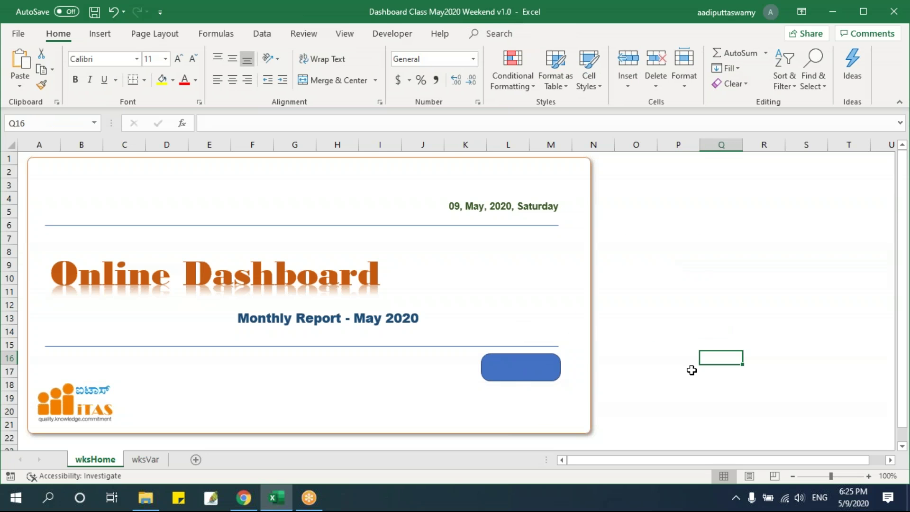
Step: Shift the rounded rectangle under the lower divider line slightly left and give it a white 3 pt outline
left_click(514, 374)
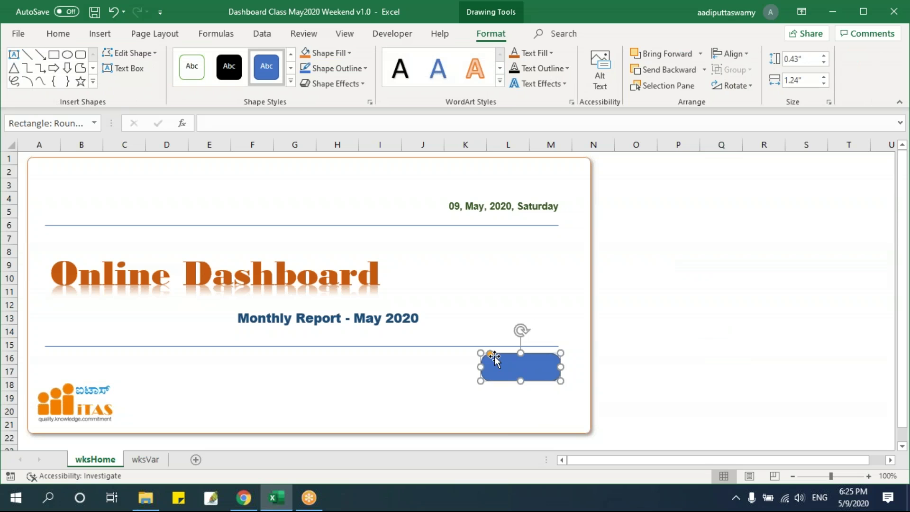
left_click_drag(490, 354, 486, 354)
left_click(528, 364)
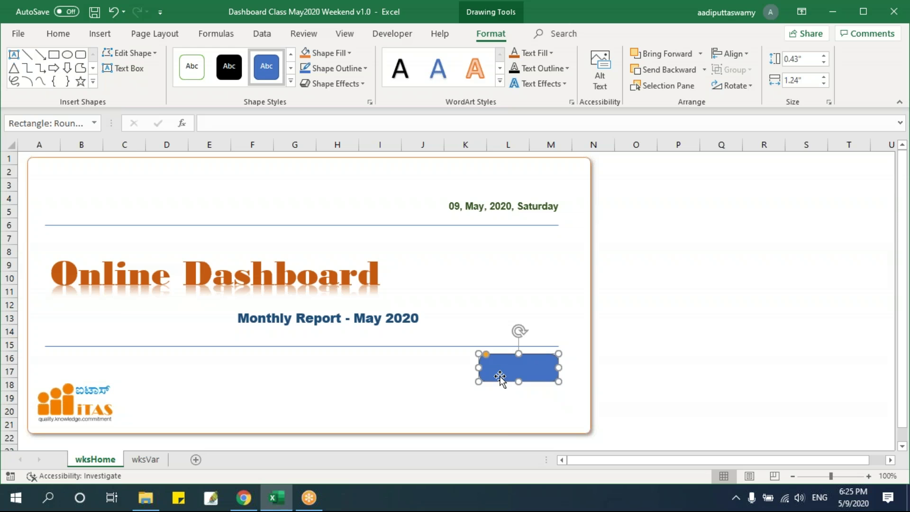
left_click(366, 69)
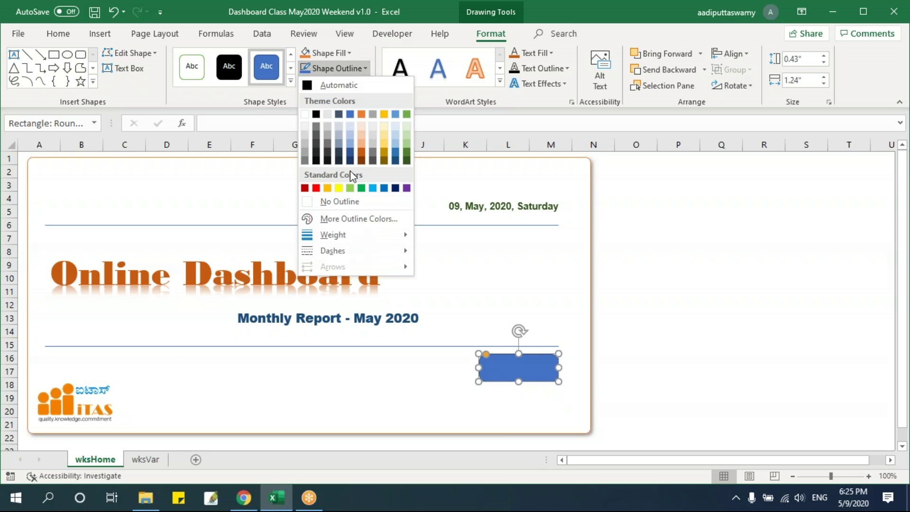
key("Escape")
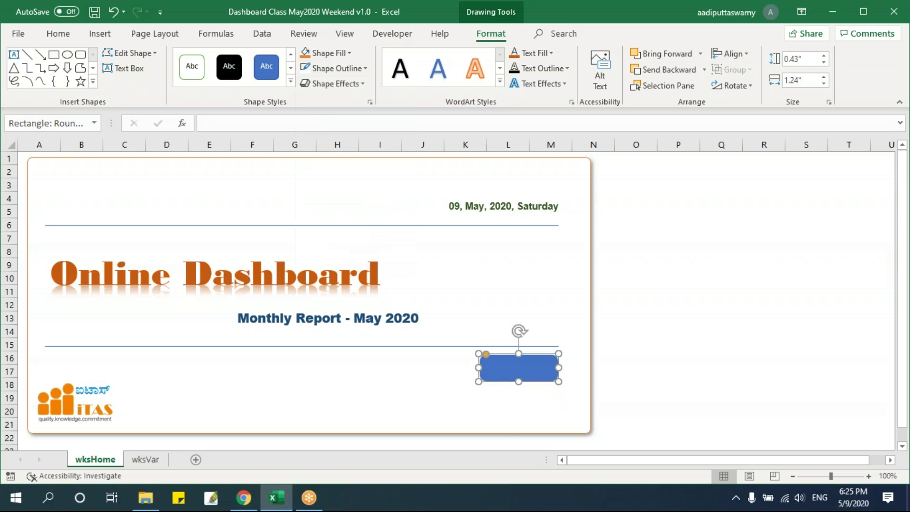
left_click(331, 70)
mouse_move(341, 235)
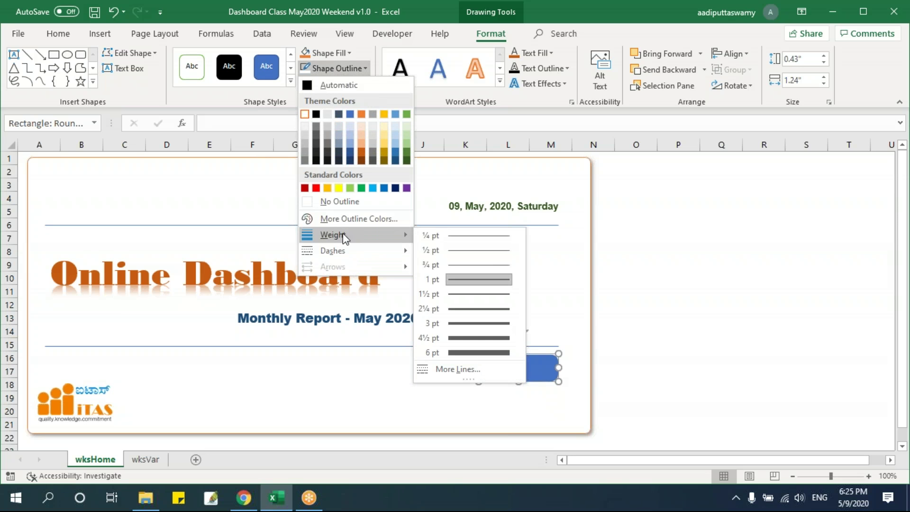
left_click(479, 323)
key("Escape")
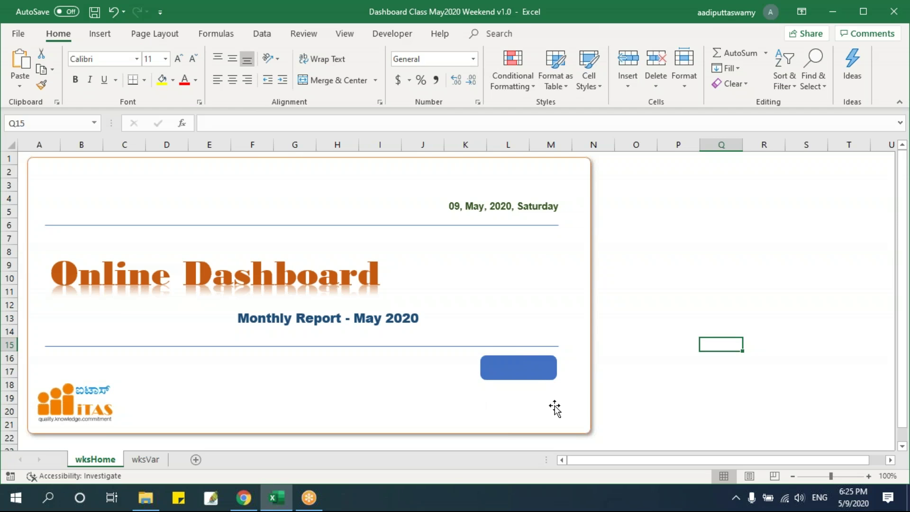
Step: Add a drop shadow to the rounded rectangle and shift the shape slightly left and down
left_click(536, 372)
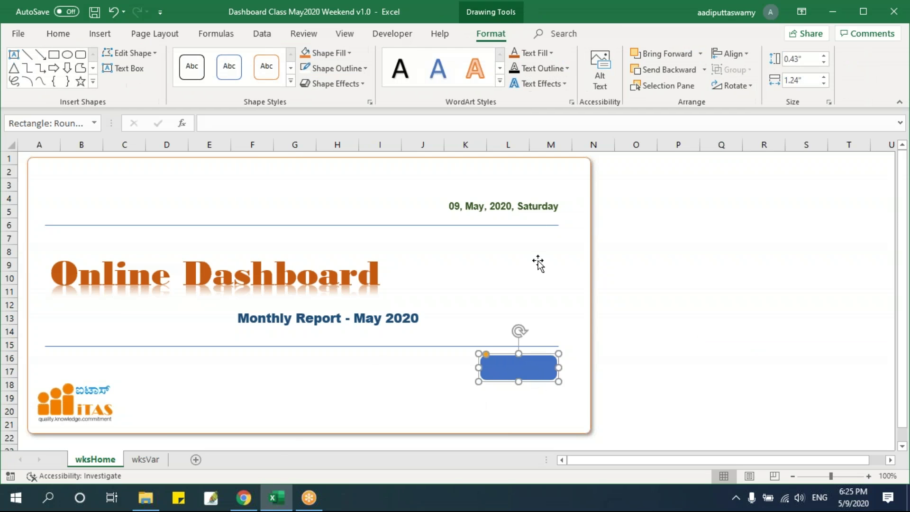
left_click(357, 85)
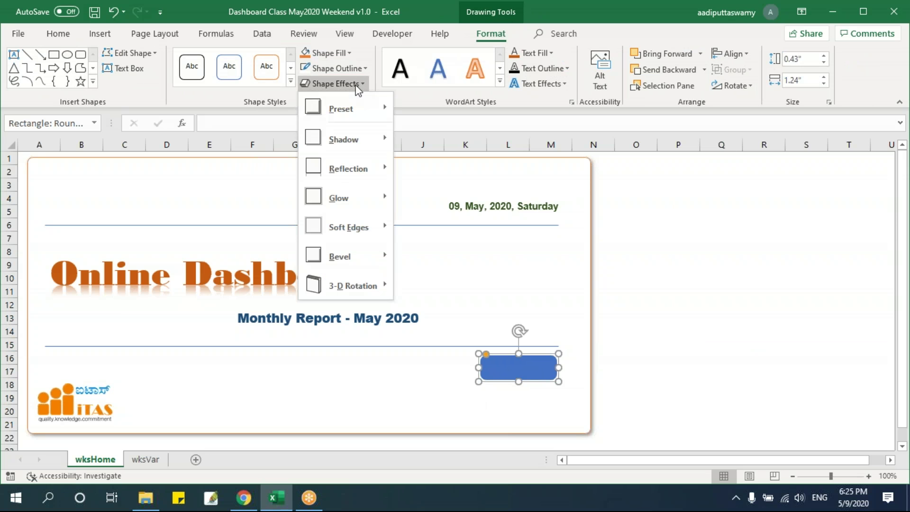
mouse_move(352, 139)
left_click(414, 187)
left_click(678, 374)
left_click_drag(543, 380, 538, 385)
left_click(677, 372)
left_click(540, 386)
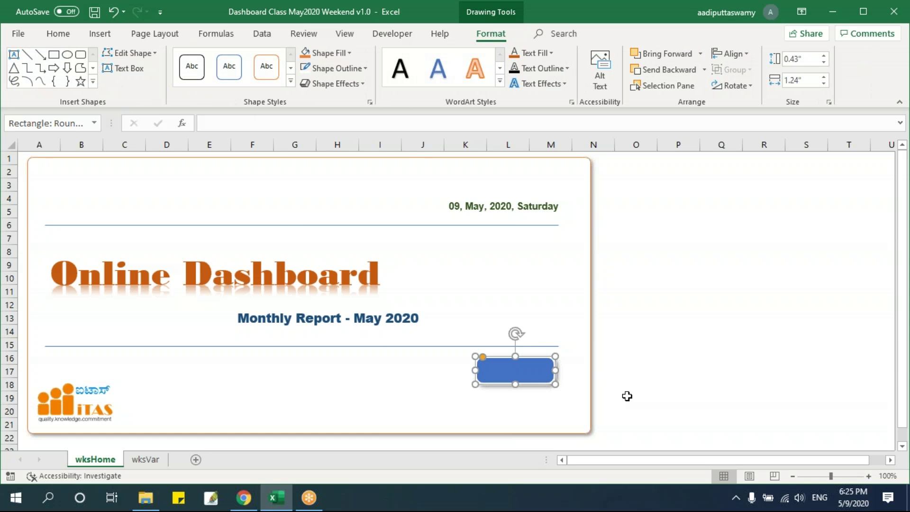
Step: Change the rounded rectangle's fill from solid to gradient using the full gradient options
left_click(342, 53)
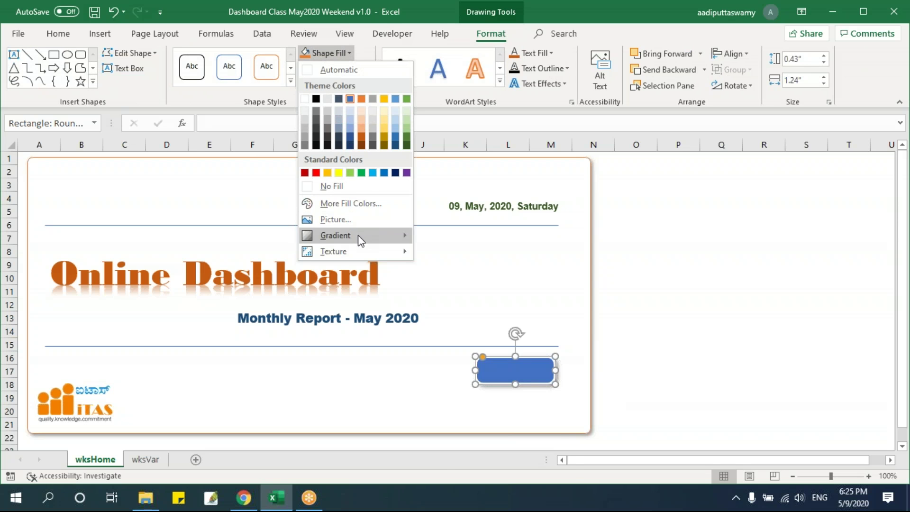
mouse_move(359, 237)
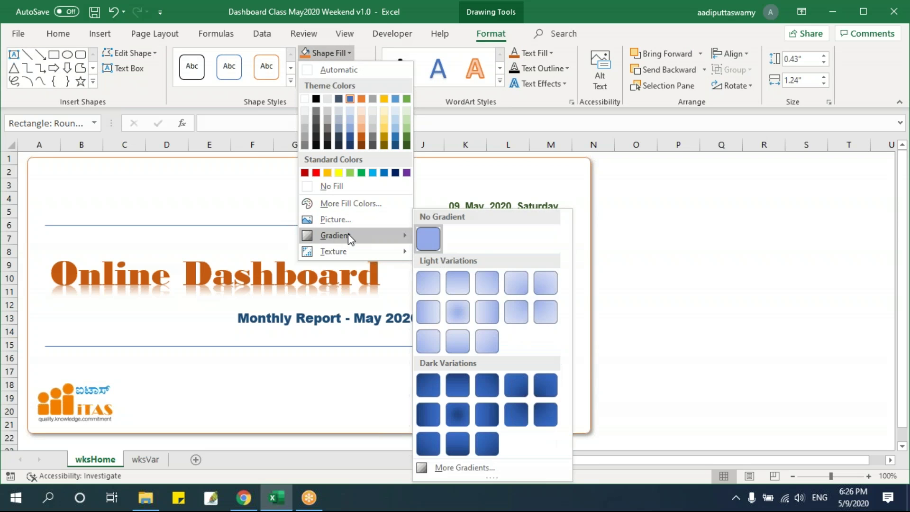
left_click(502, 472)
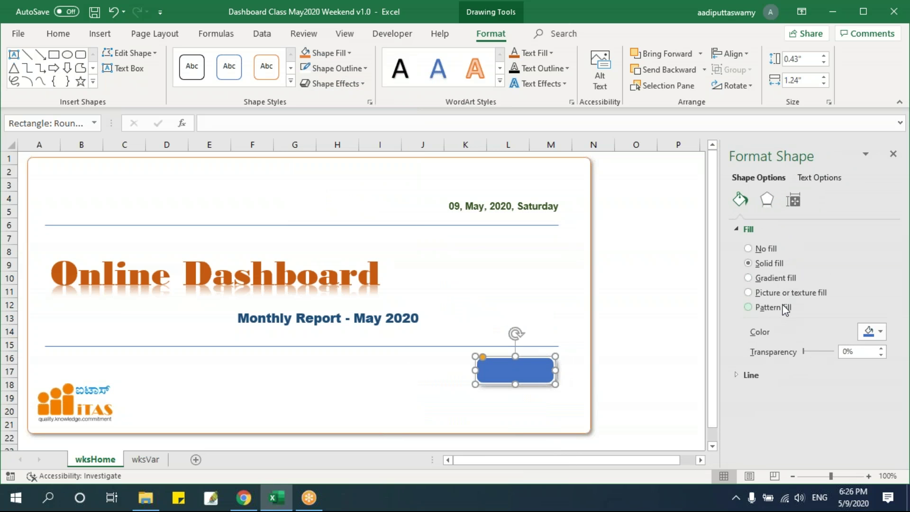
left_click(765, 278)
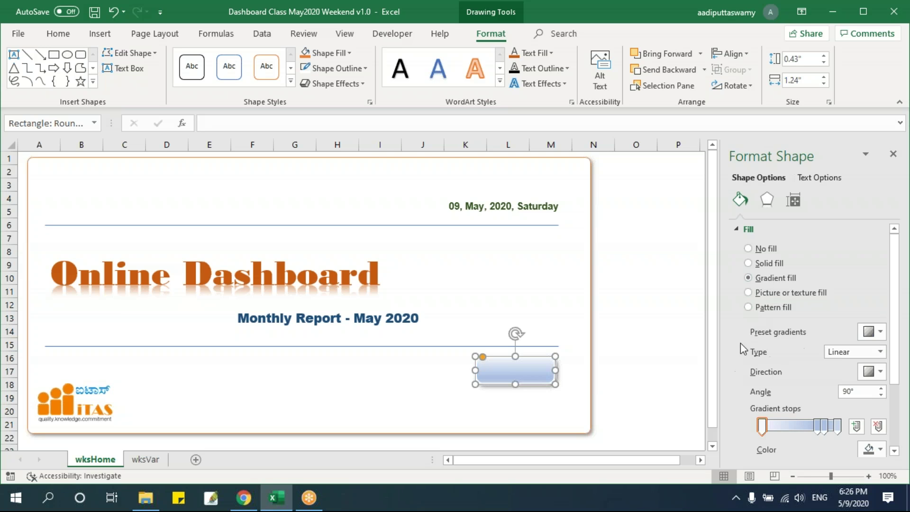
Step: Remove the two middle gradient stops, keeping only the start and end stops
left_click(824, 427)
left_click_drag(826, 429, 815, 333)
left_click_drag(818, 430, 802, 313)
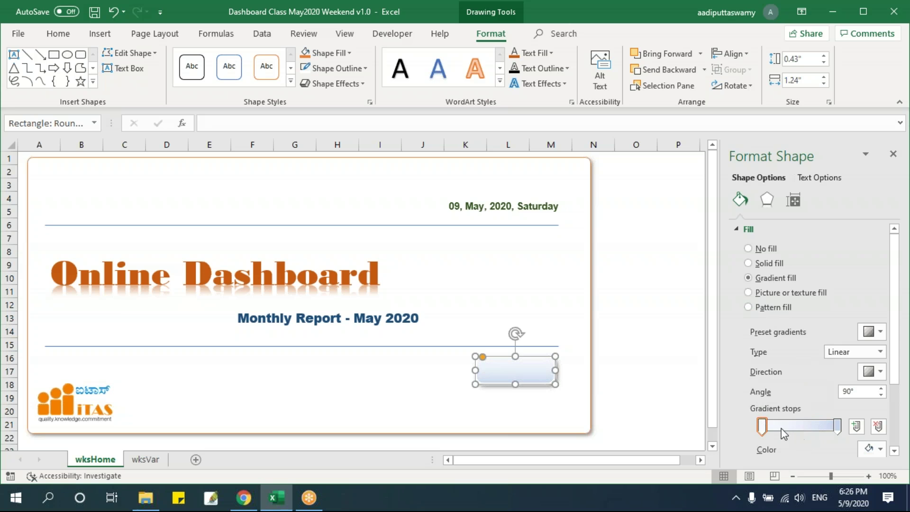
left_click(763, 428)
left_click_drag(838, 427, 834, 426)
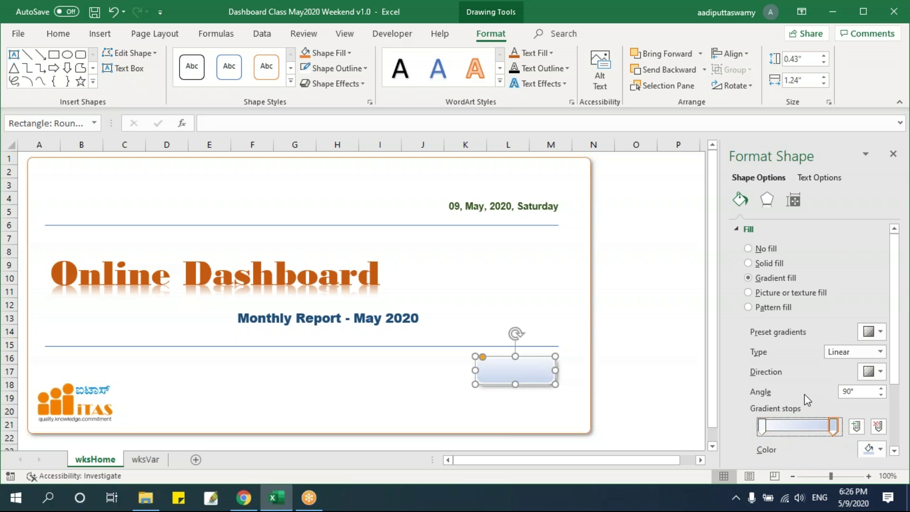
left_click_drag(833, 427, 838, 427)
left_click(762, 427)
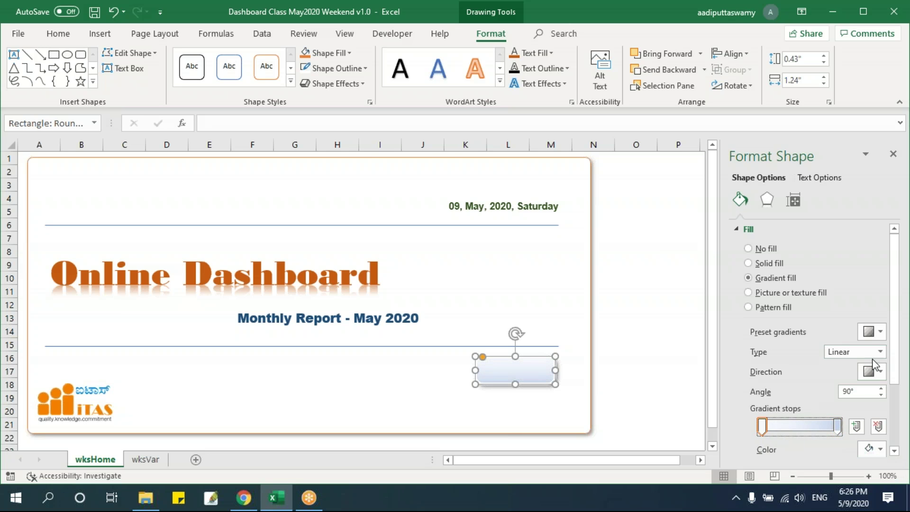
Step: Apply the orange radial preset gradient to the rounded rectangle and move its lightest stop to the middle
left_click(875, 331)
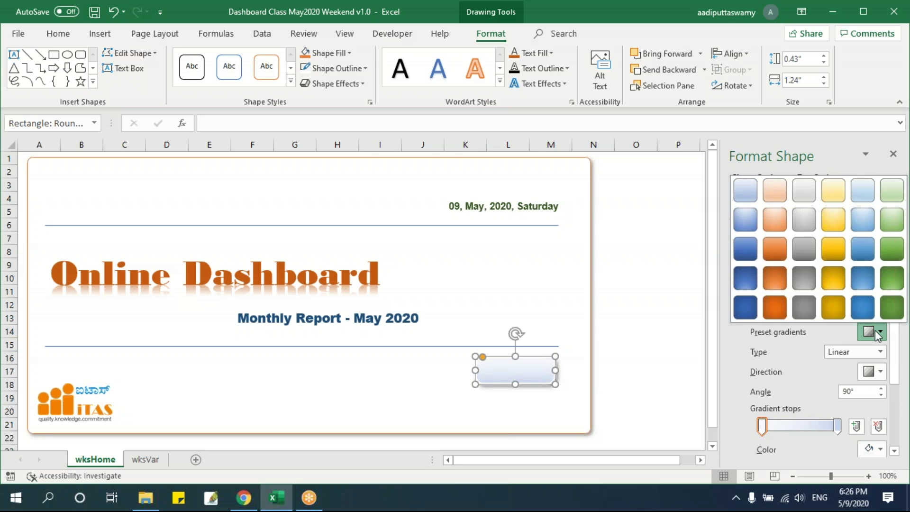
left_click(773, 275)
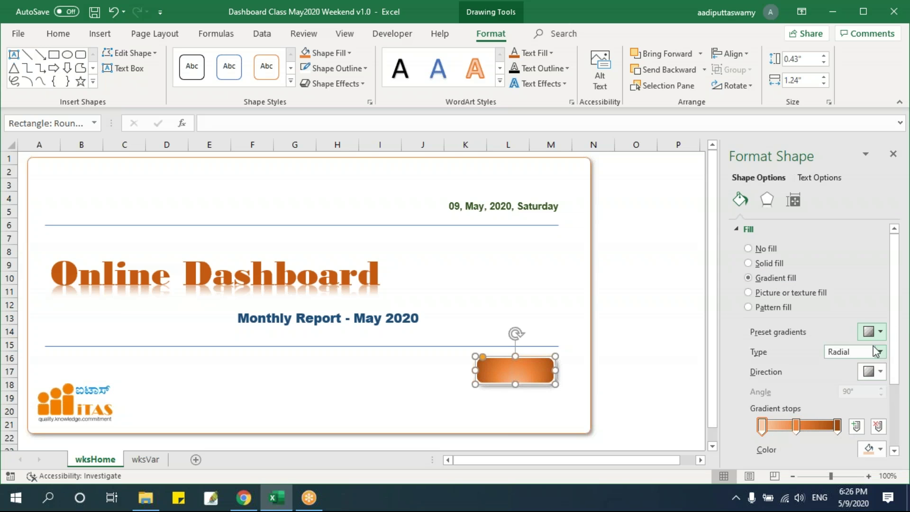
left_click_drag(801, 426, 806, 438)
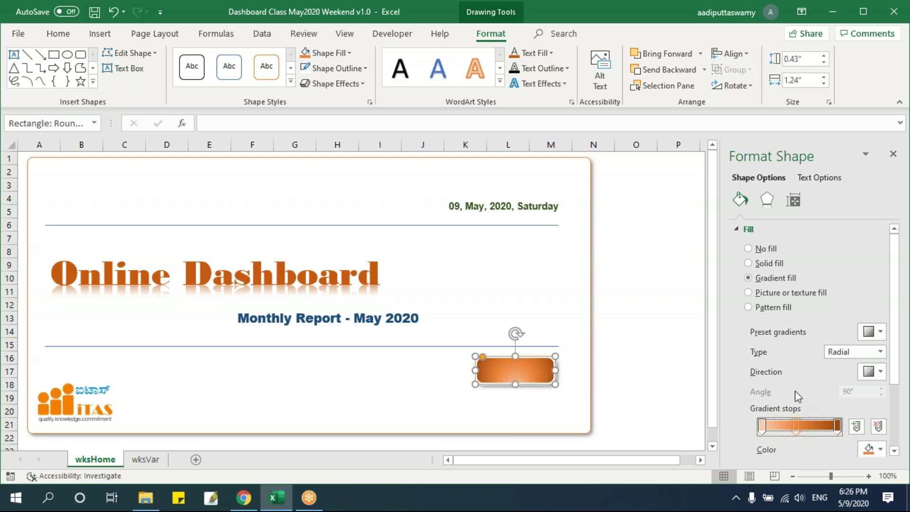
left_click(798, 429)
left_click_drag(763, 429, 796, 428)
left_click(762, 427)
left_click(838, 426)
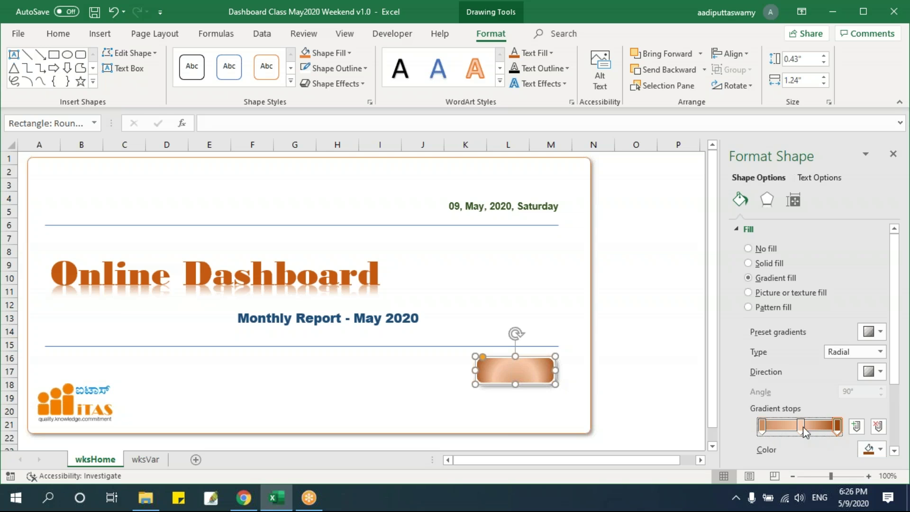
Step: Set the colour of both end gradient stops to the darkest orange theme shade
left_click(762, 427)
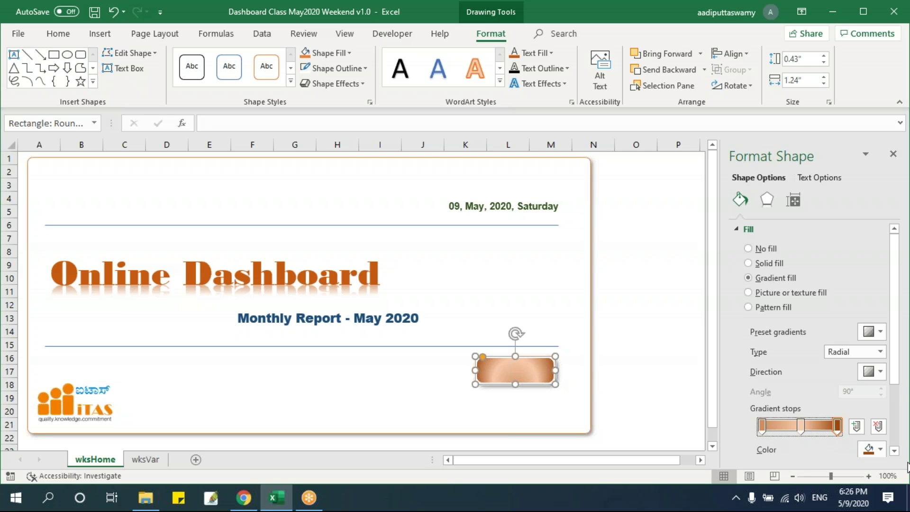
left_click(877, 448)
left_click(856, 392)
left_click(763, 427)
left_click(876, 450)
left_click(856, 400)
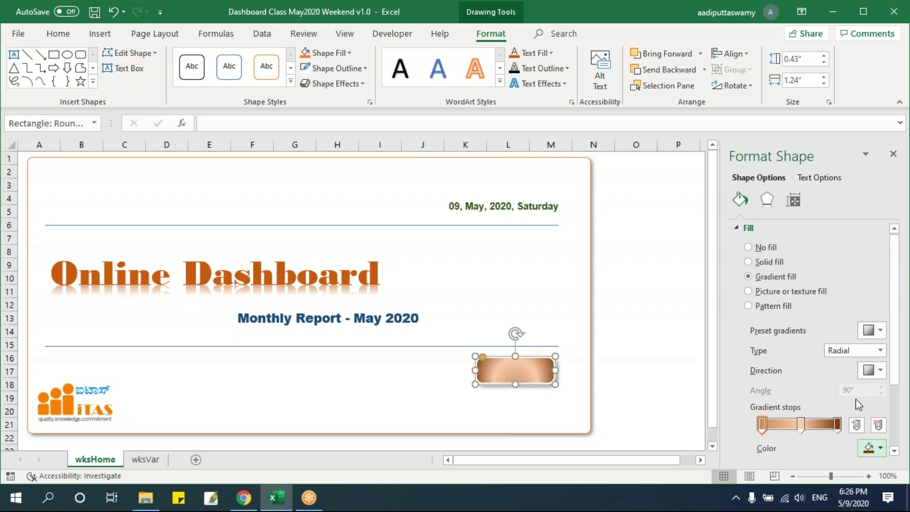
Step: Set the middle gradient stop's colour to white
left_click(802, 424)
left_click(876, 450)
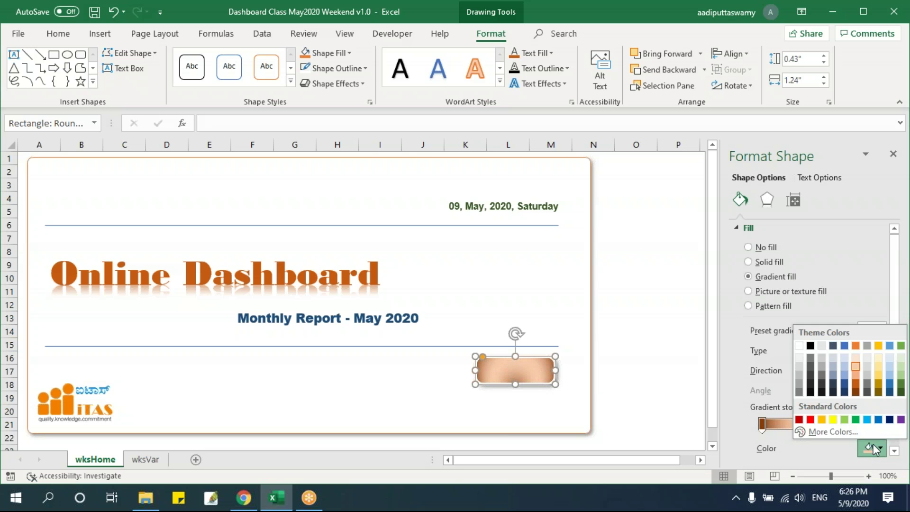
left_click(799, 346)
Step: Change the gradient type to Linear with a straight-down direction at 90°
left_click(851, 350)
left_click(854, 365)
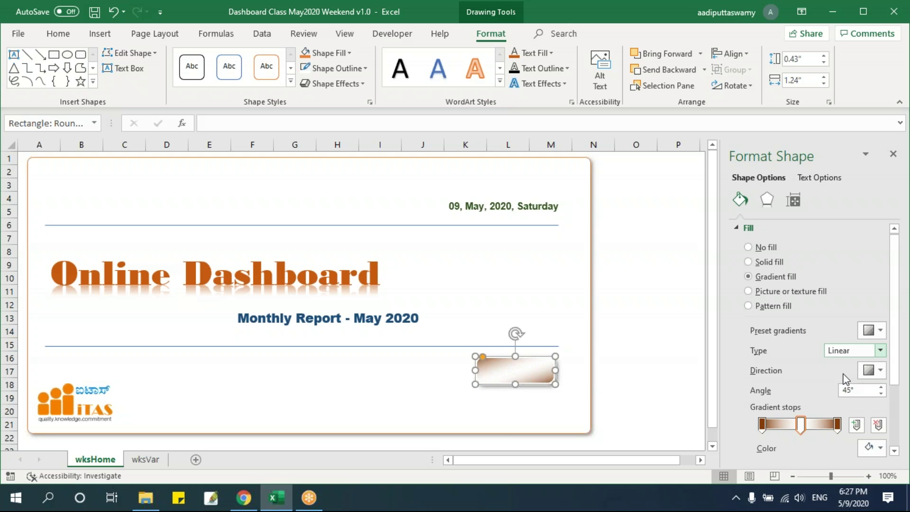
left_click(881, 370)
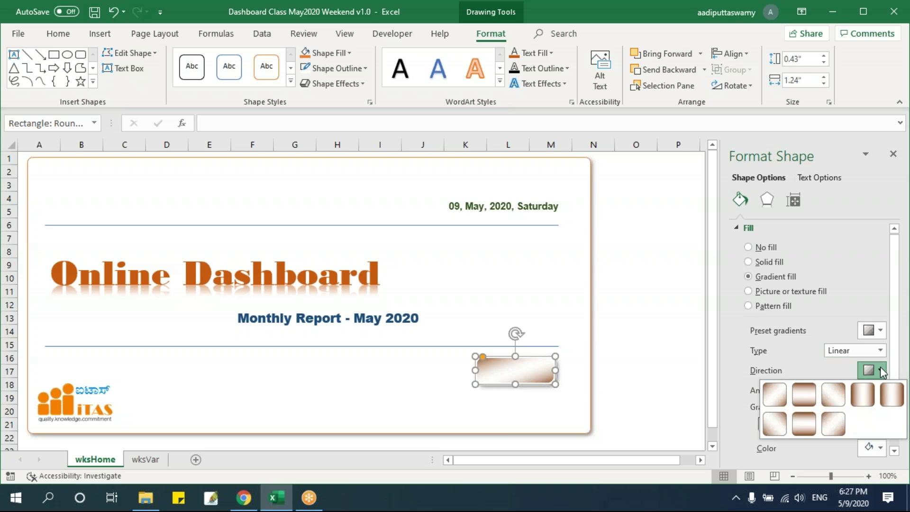
left_click(813, 395)
left_click(674, 370)
Step: Move the rounded rectangle's outer dark gradient stops slightly inward so the dark bands at both edges widen
left_click(552, 381)
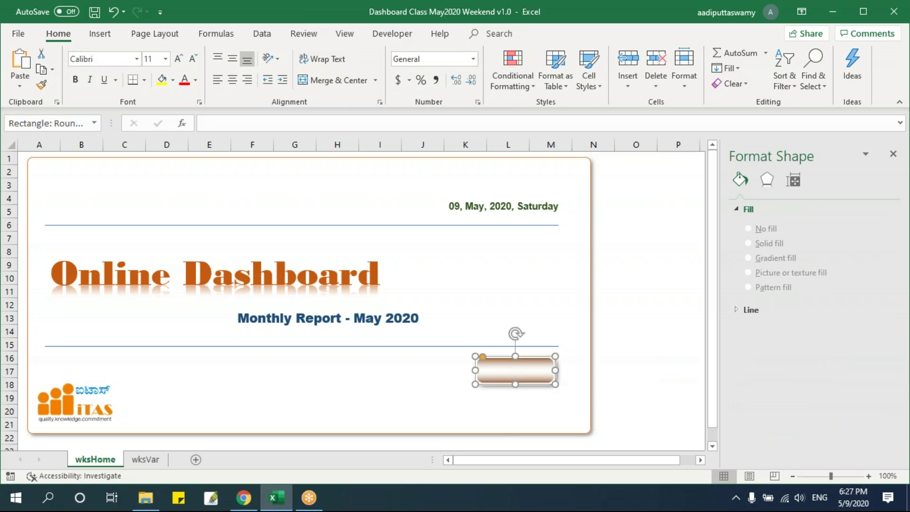
left_click_drag(838, 425, 830, 426)
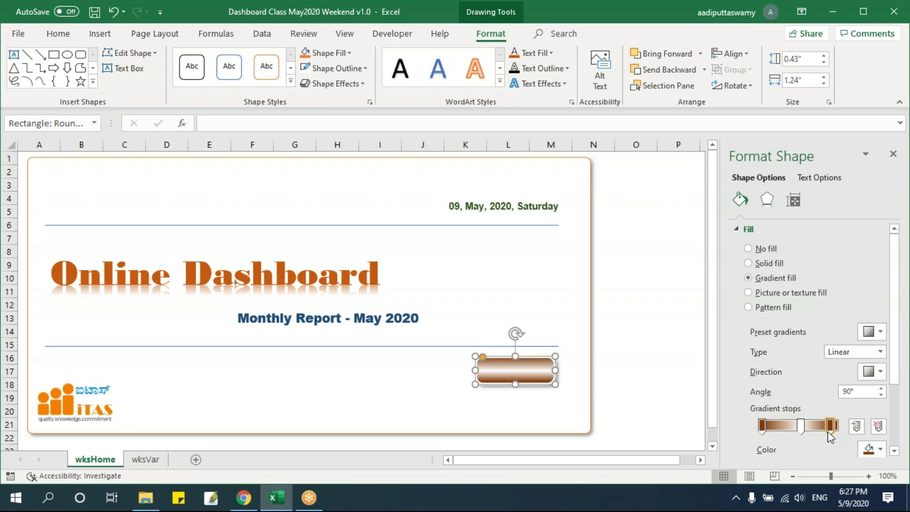
left_click_drag(760, 429, 771, 431)
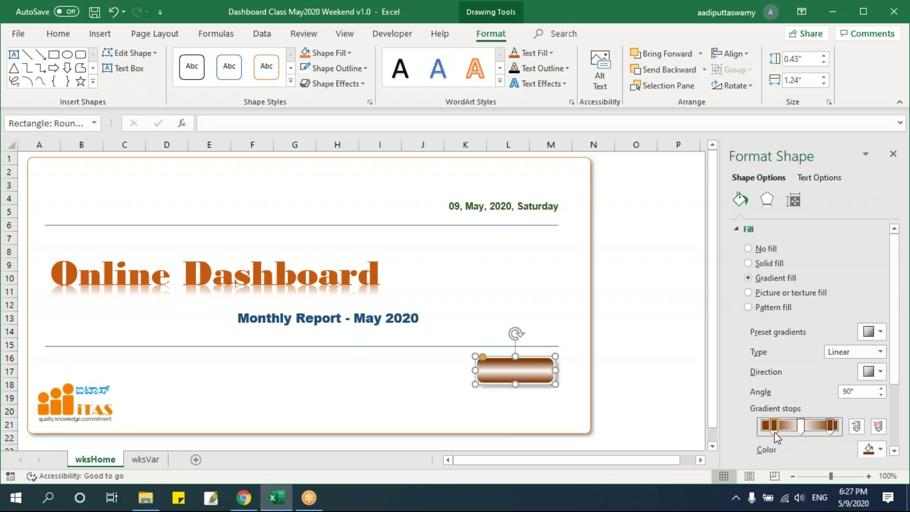
left_click_drag(833, 426, 829, 425)
left_click(643, 341)
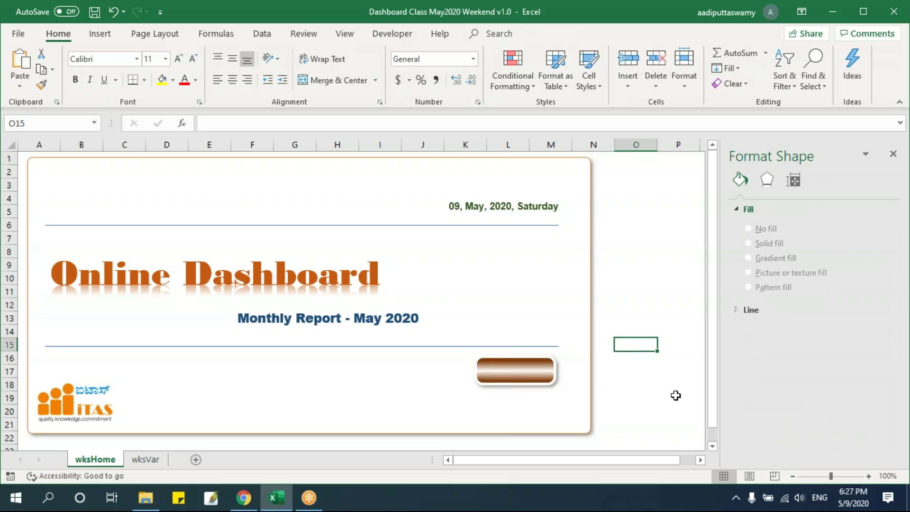
Step: Label the rounded rectangle "Enter" and centre the text horizontally and vertically
left_click(515, 372)
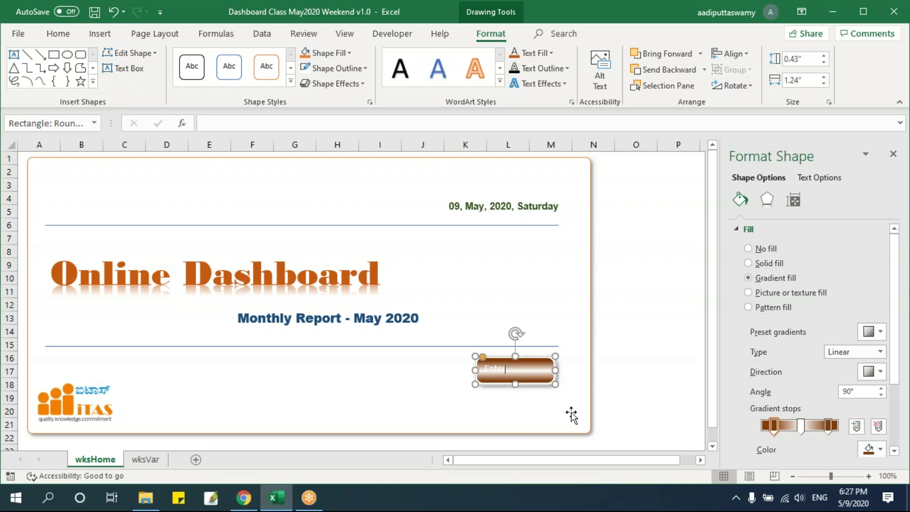
left_click(540, 384)
left_click(58, 33)
left_click(233, 59)
left_click(233, 80)
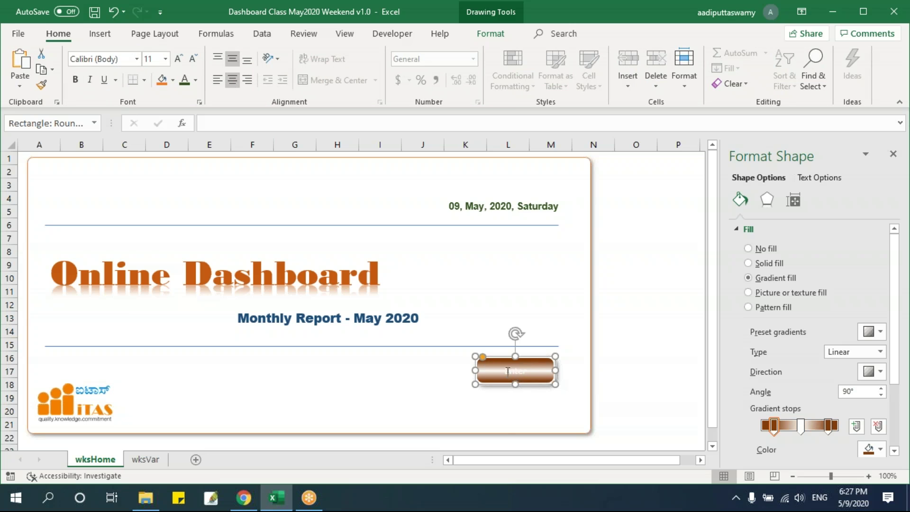
Step: Set the Enter label's font colour to the darkest orange theme shade and its size to 16
left_click(195, 80)
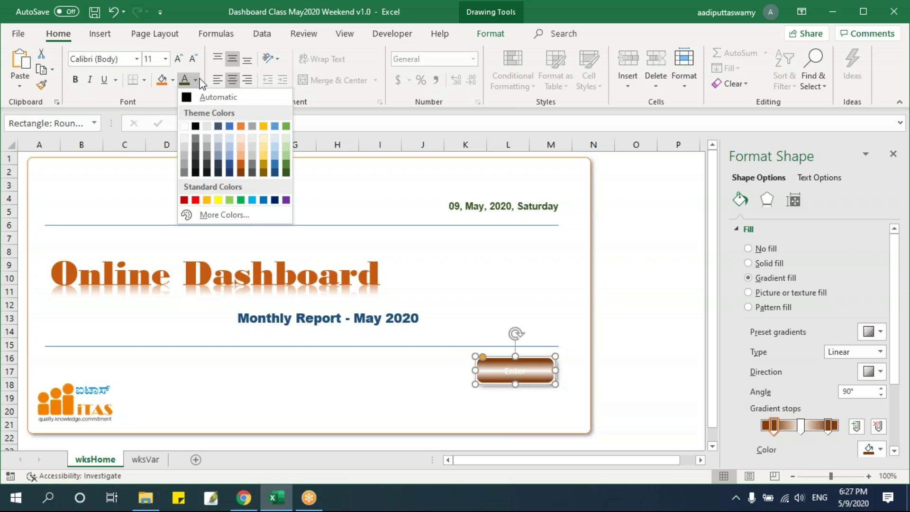
left_click(241, 172)
key("ctrl+shift+period")
key("ctrl+shift+period")
key("ctrl+shift+period")
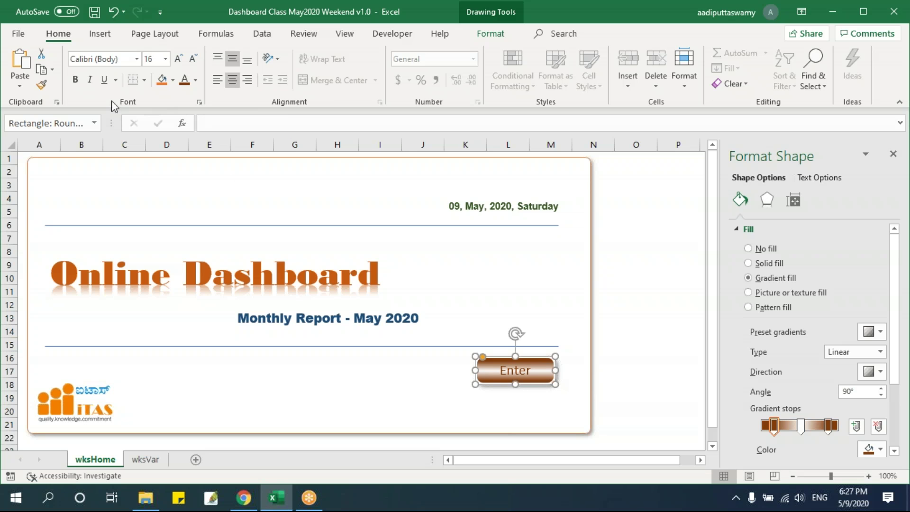
Step: Underline the Enter label on the button
left_click(101, 86)
left_click(681, 345)
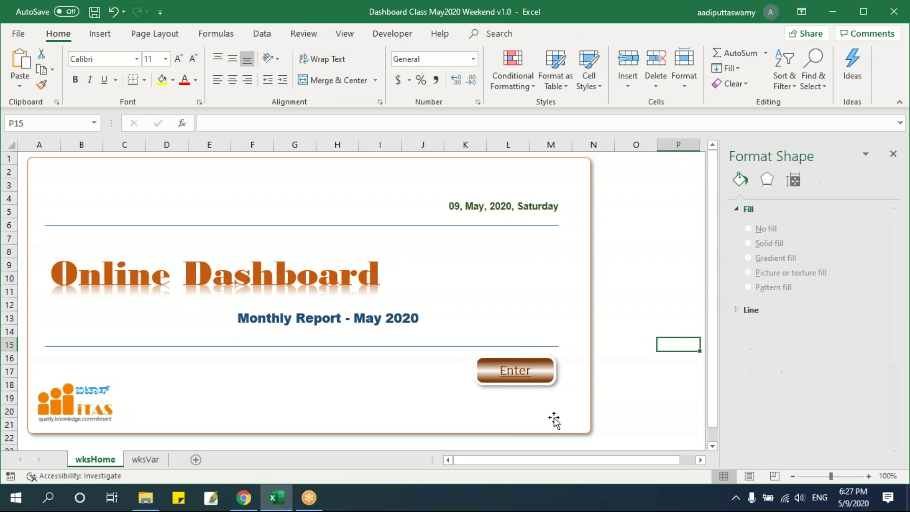
left_click(547, 372)
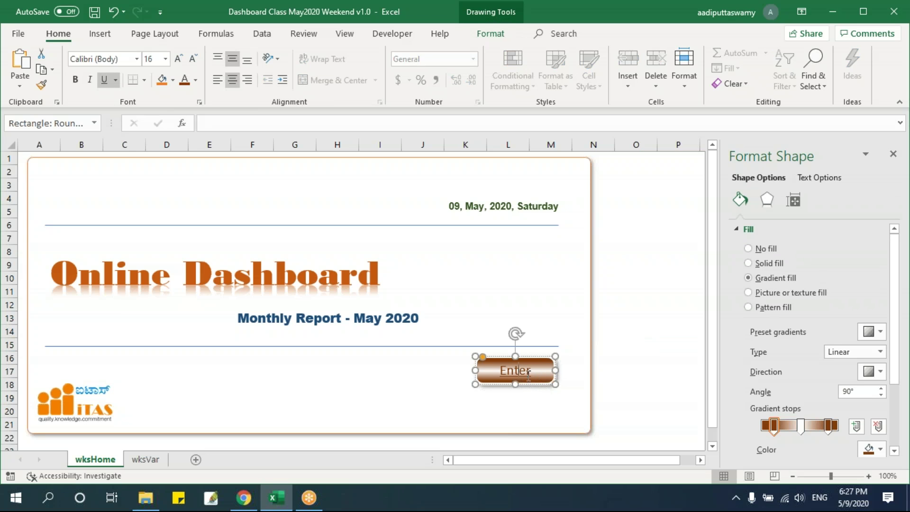
Step: Change the Enter label's font to Arial and make it bold, finishing the button's formatting
key("ctrl+shift+f")
type("Arial")
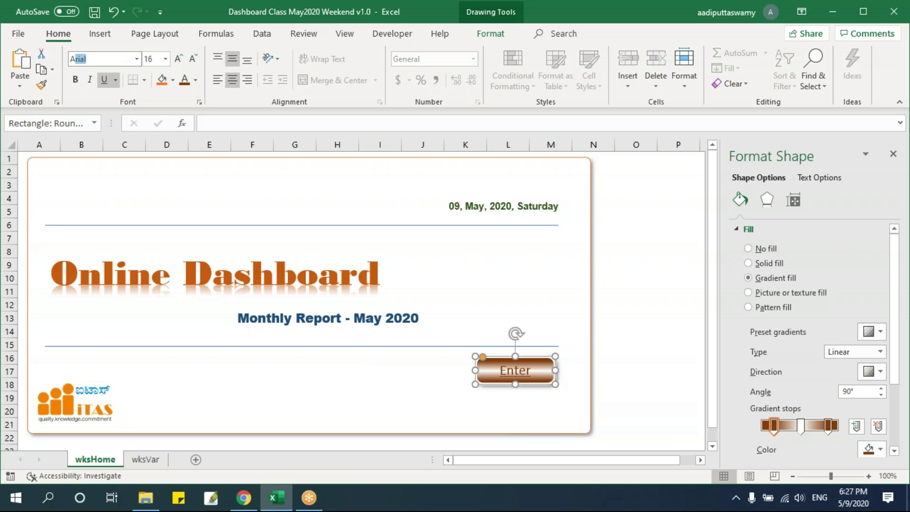
key("Return")
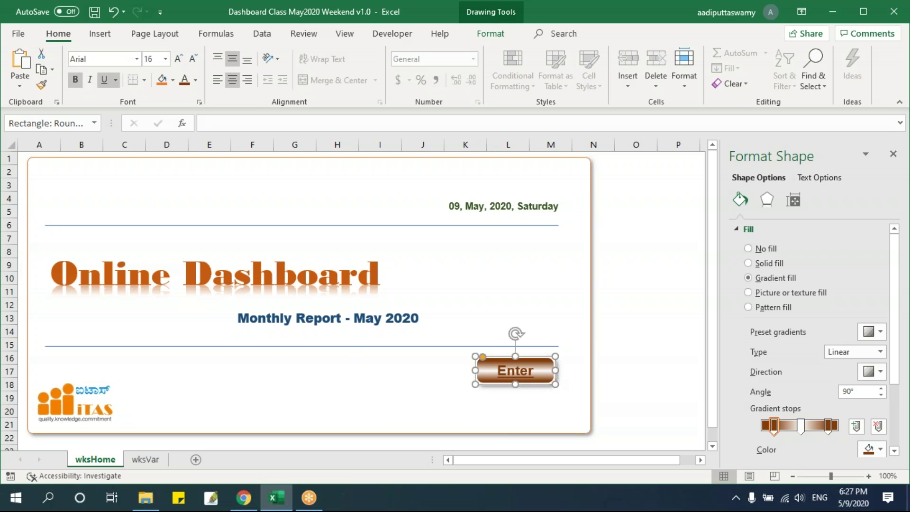
left_click(638, 373)
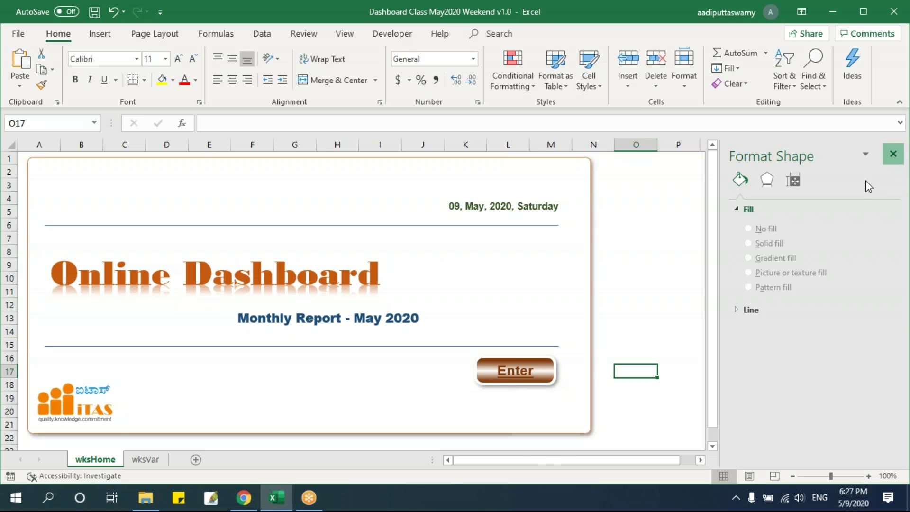
left_click(893, 154)
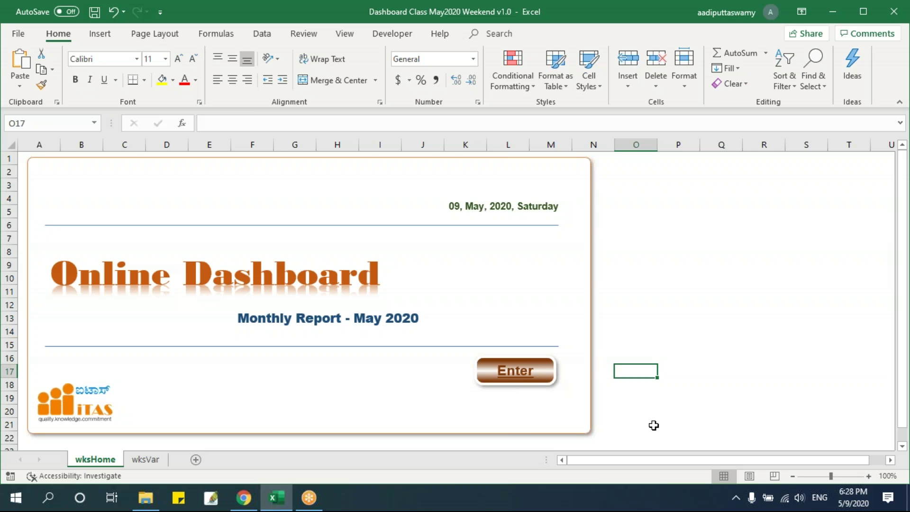
Step: Draw a circle about 3 inches across in the empty area beside the dashboard panel, around columns O to S
left_click(109, 40)
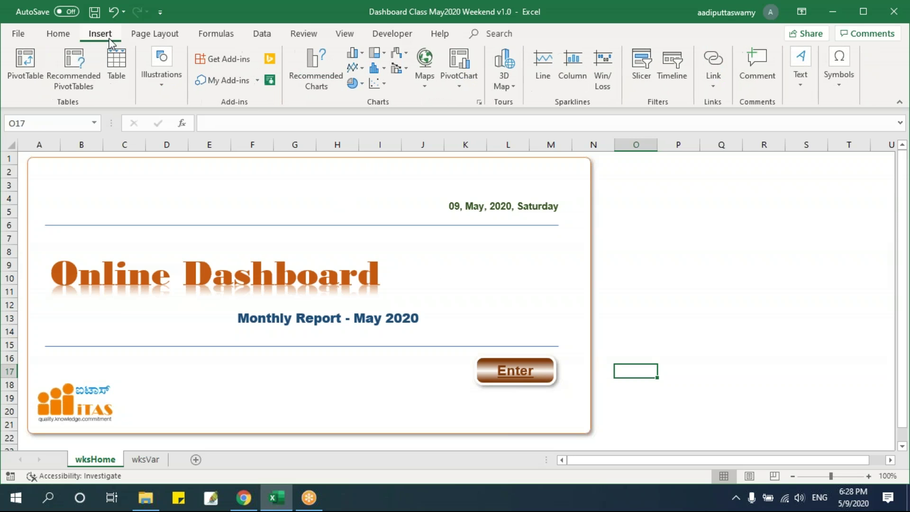
left_click(160, 84)
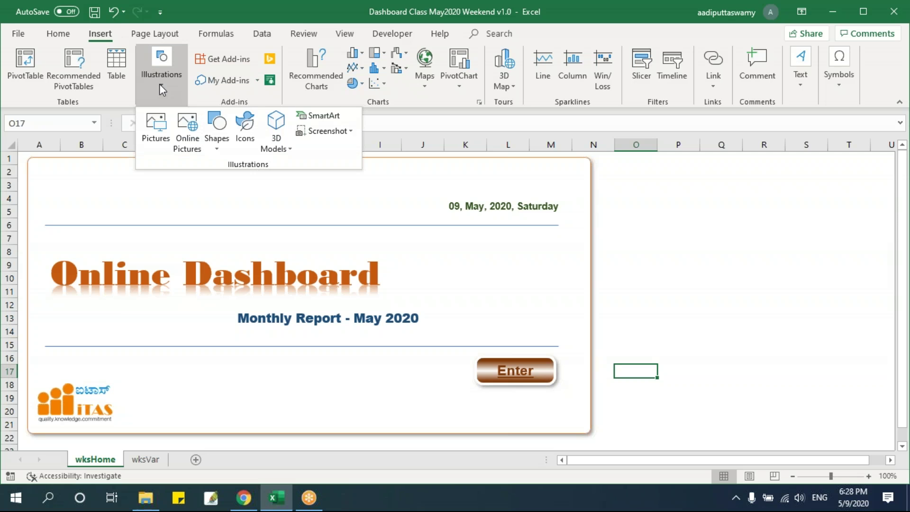
left_click(224, 143)
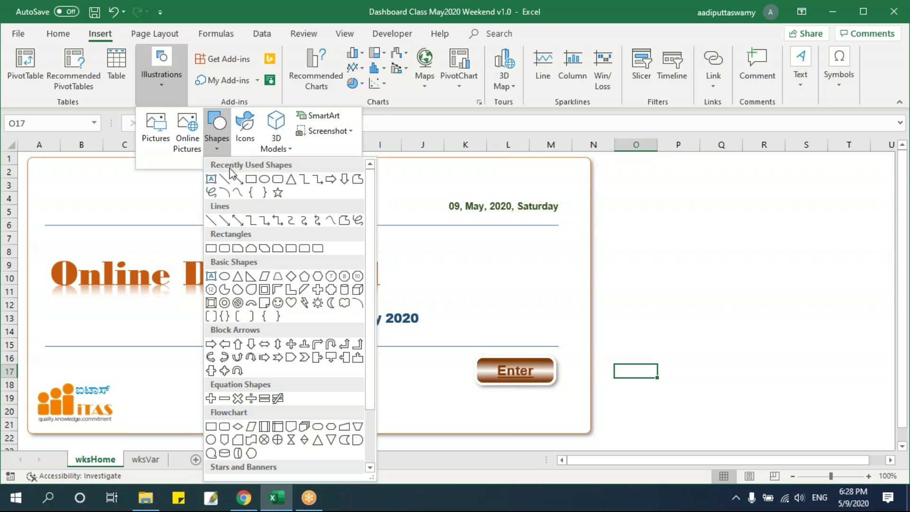
left_click(265, 179)
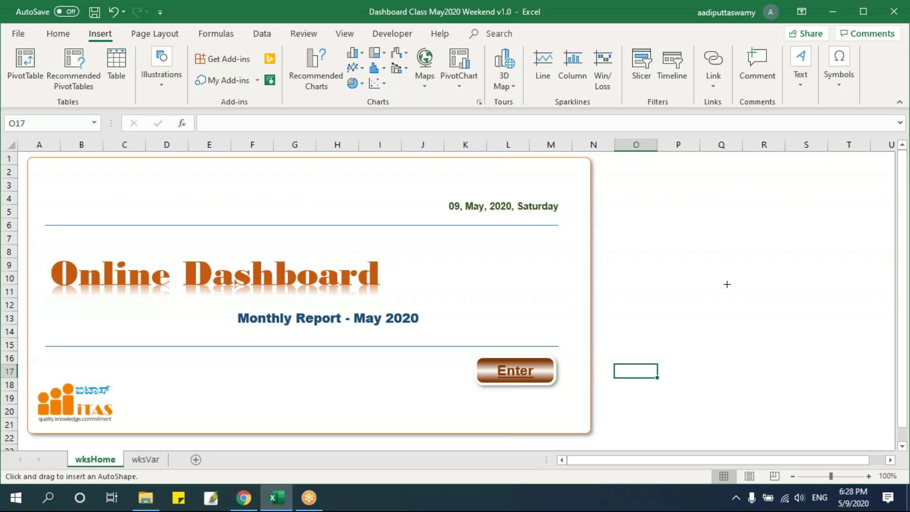
mouse_move(678, 211)
left_mouse_down()
mouse_move(815, 329)
mouse_move(852, 416)
mouse_move(805, 258)
mouse_move(742, 209)
mouse_move(809, 355)
mouse_move(847, 378)
mouse_move(709, 236)
mouse_move(856, 403)
left_mouse_up()
left_click_drag(785, 307, 731, 283)
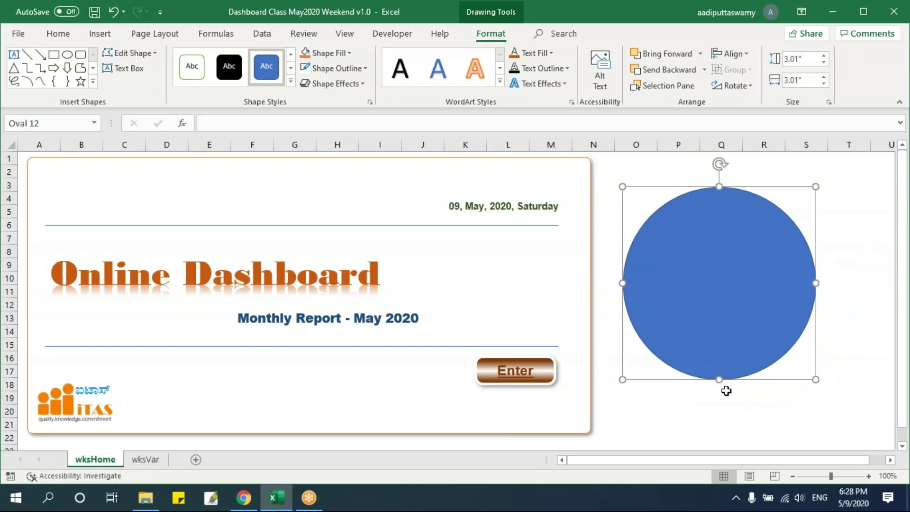
Step: Give the circle a white outline with a weight of 3 pt
left_click(332, 68)
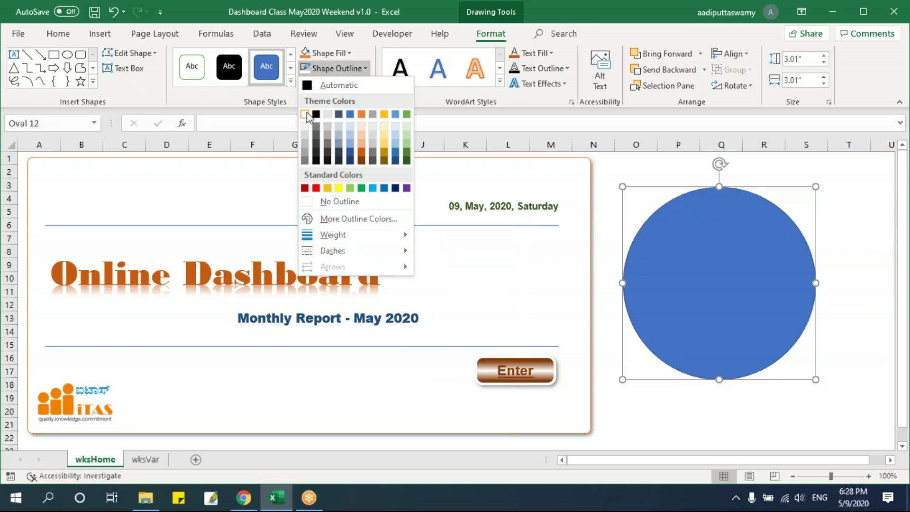
left_click(306, 113)
left_click(320, 71)
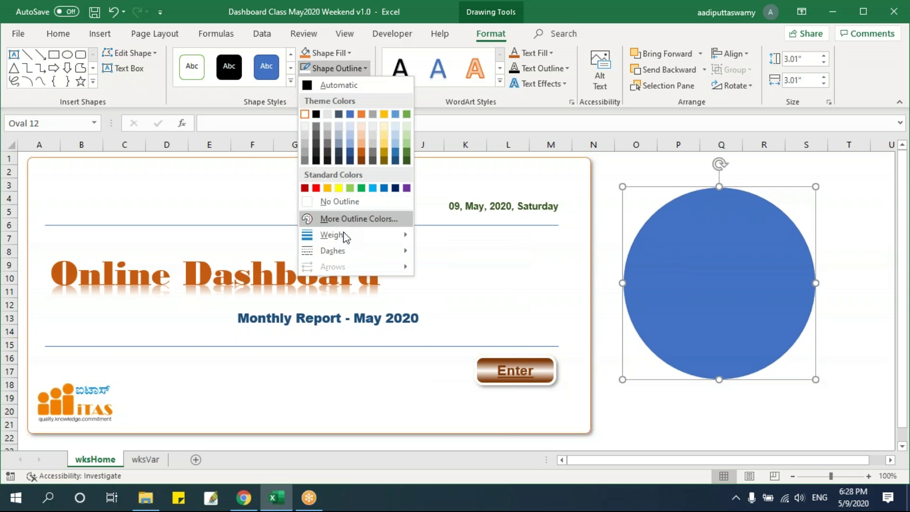
mouse_move(399, 235)
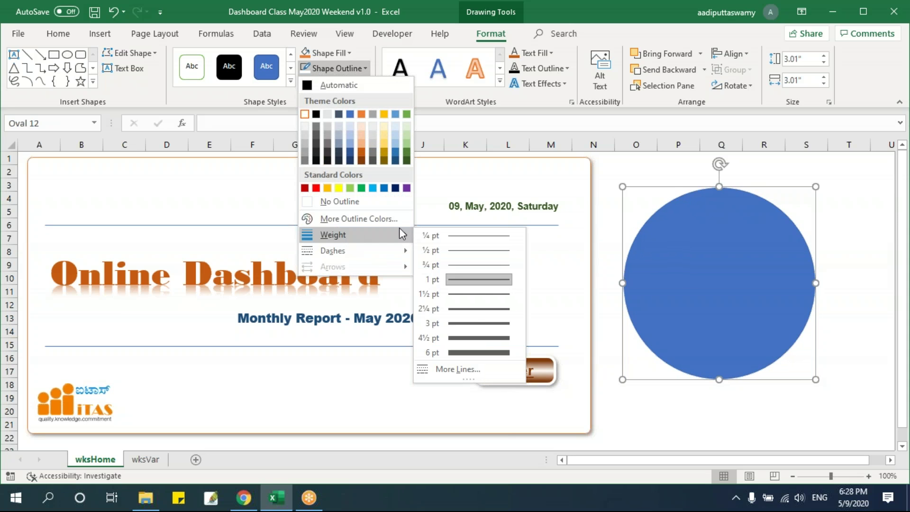
left_click(477, 324)
Step: Shrink the circle to a little under 1.25 inches across and place it beside the panel around columns O and P
left_click_drag(815, 381, 703, 267)
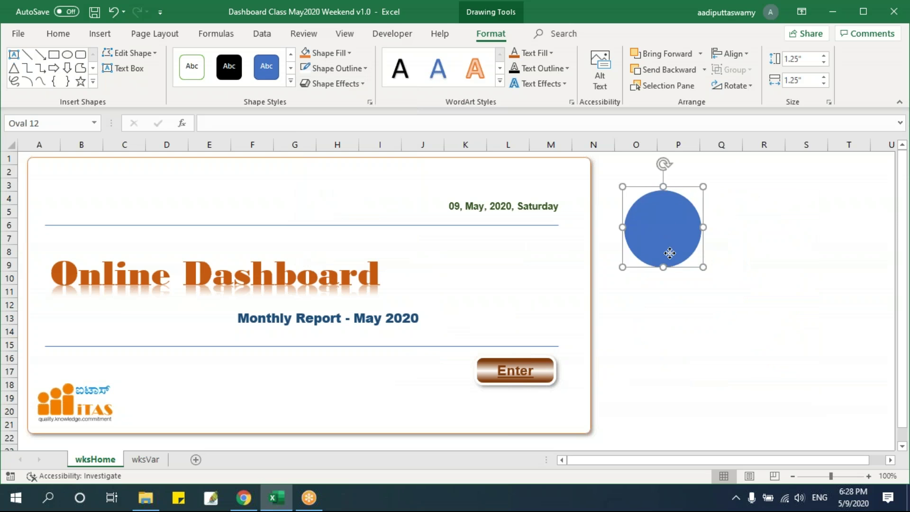
left_click_drag(667, 227, 675, 282)
left_click_drag(711, 320, 707, 315)
left_click(757, 340)
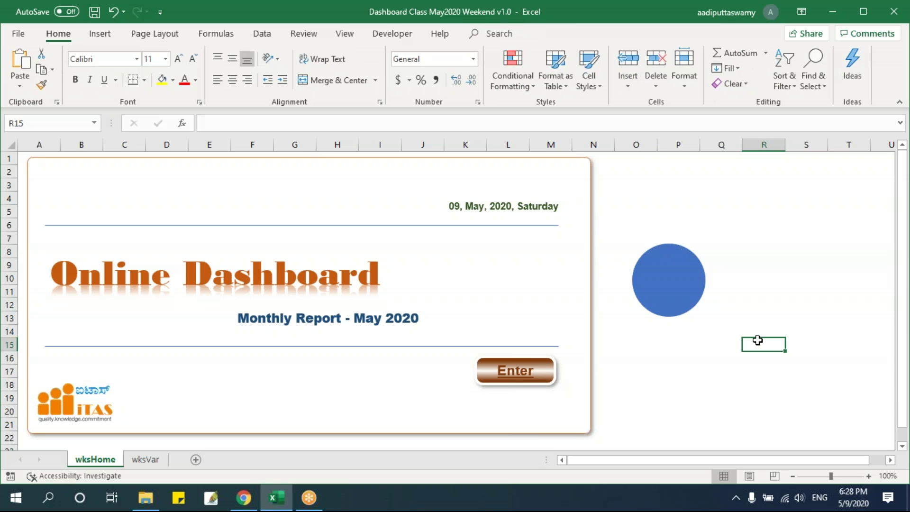
Step: Move the circle from wksHome to a new worksheet and enlarge it there to about 1.7 inches across
left_click(674, 279)
key("Delete")
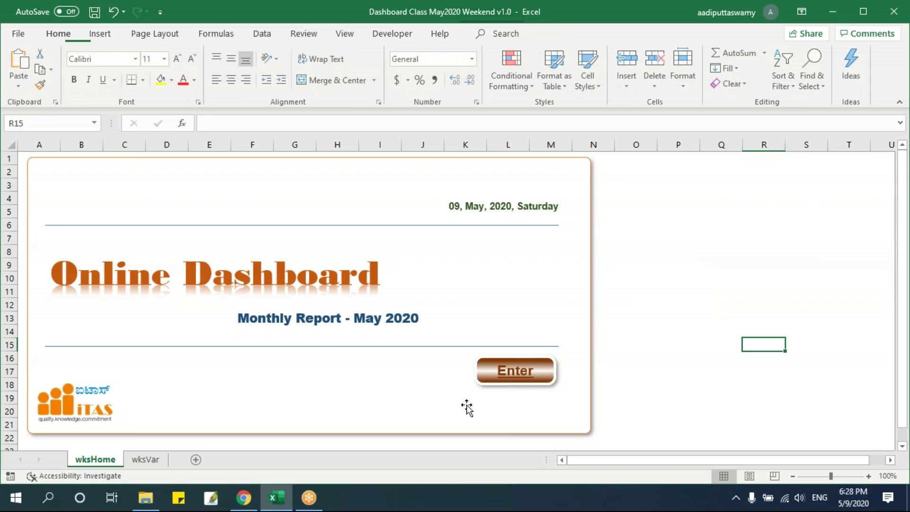
left_click(196, 460)
left_click(178, 226)
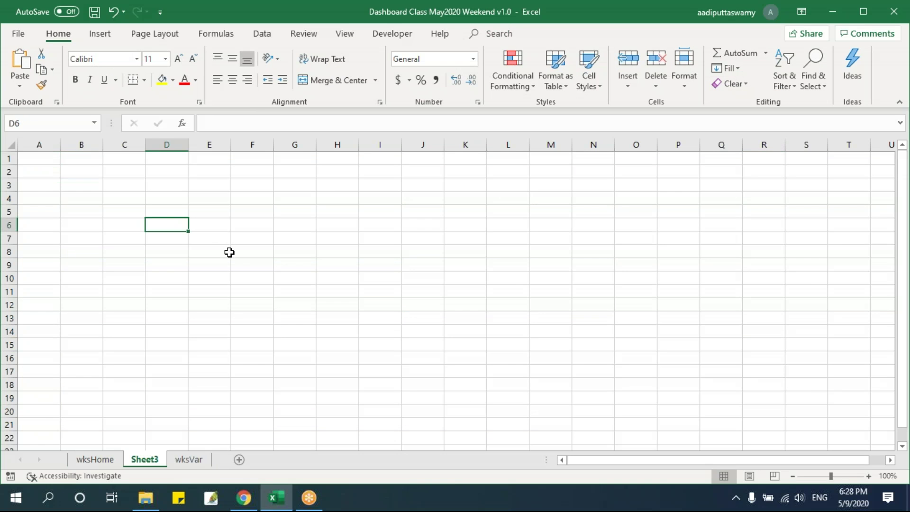
key("ctrl+v")
left_click_drag(173, 237, 162, 222)
left_click_drag(205, 275, 239, 305)
Step: Hide the gridlines on Sheet3 and shift the circle slightly within columns C to F
left_click(112, 463)
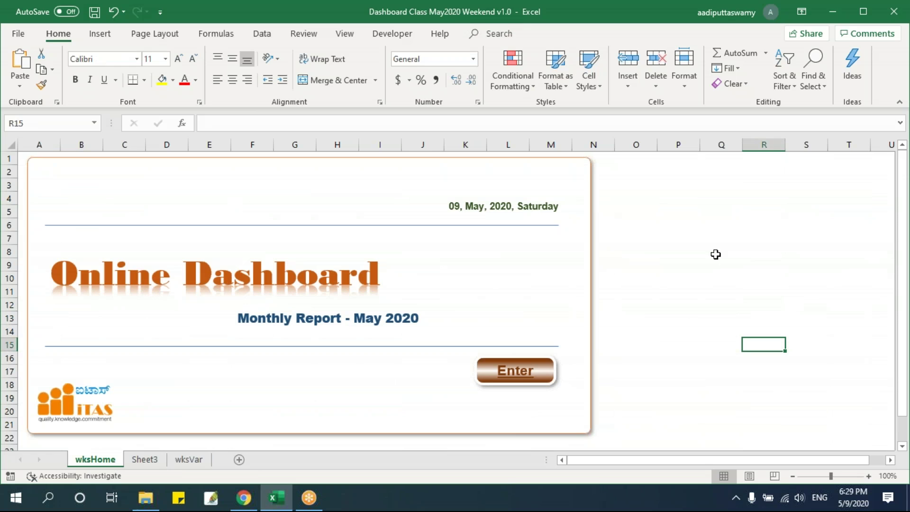
left_click(189, 460)
left_click(144, 460)
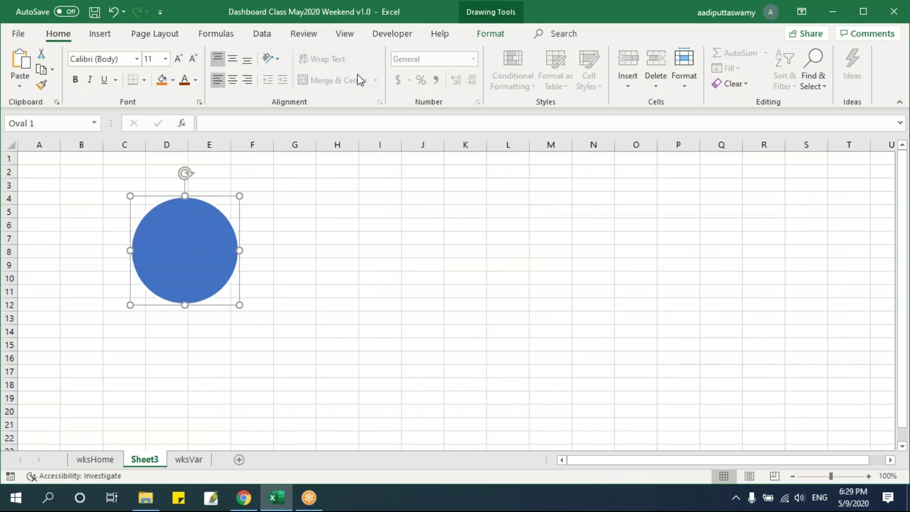
left_click(345, 34)
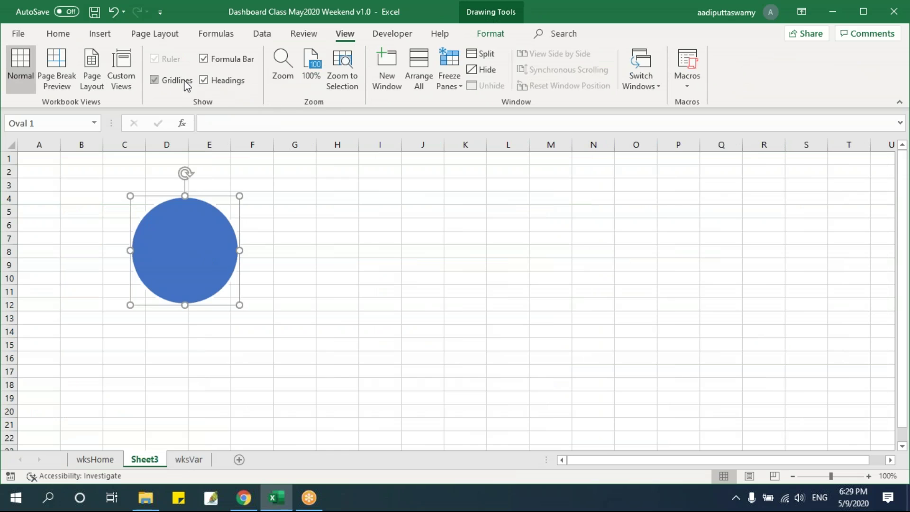
left_click(169, 81)
left_click_drag(220, 256, 229, 252)
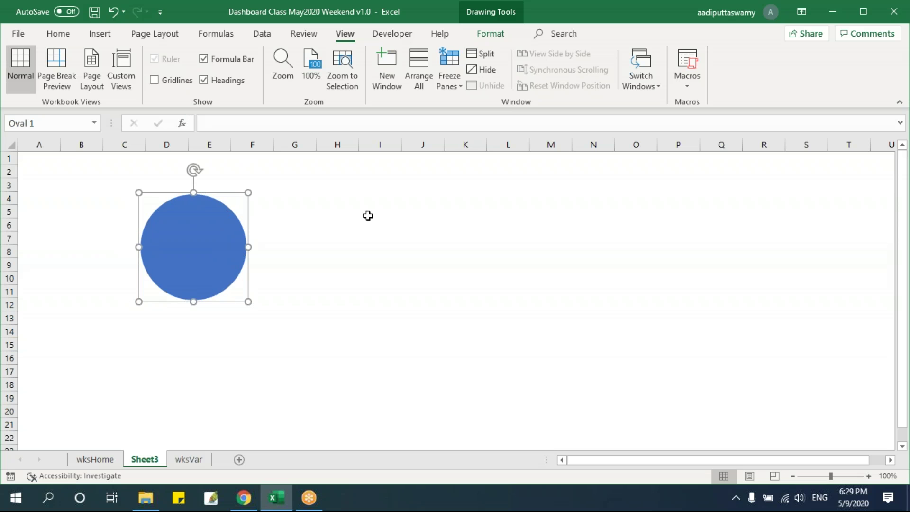
Step: Change the circle's fill to a gradient of the Radial type
left_click(484, 40)
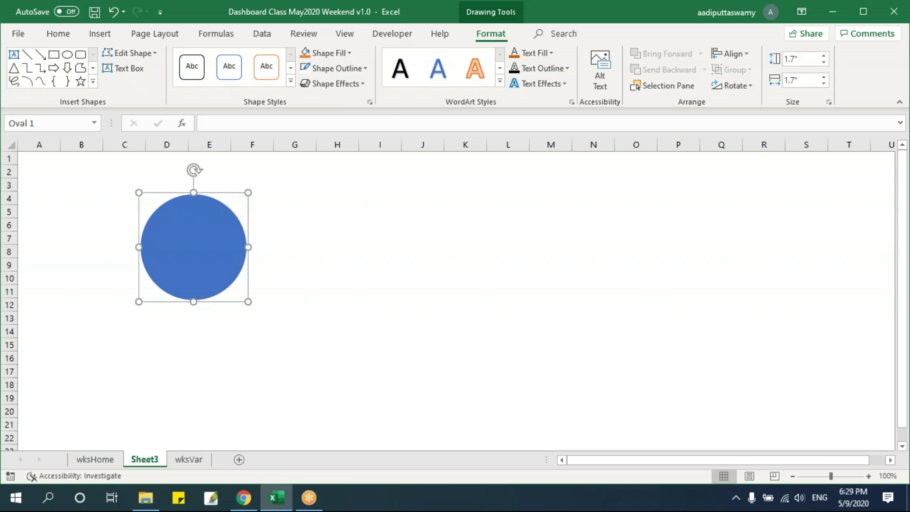
left_click(363, 82)
left_click(363, 80)
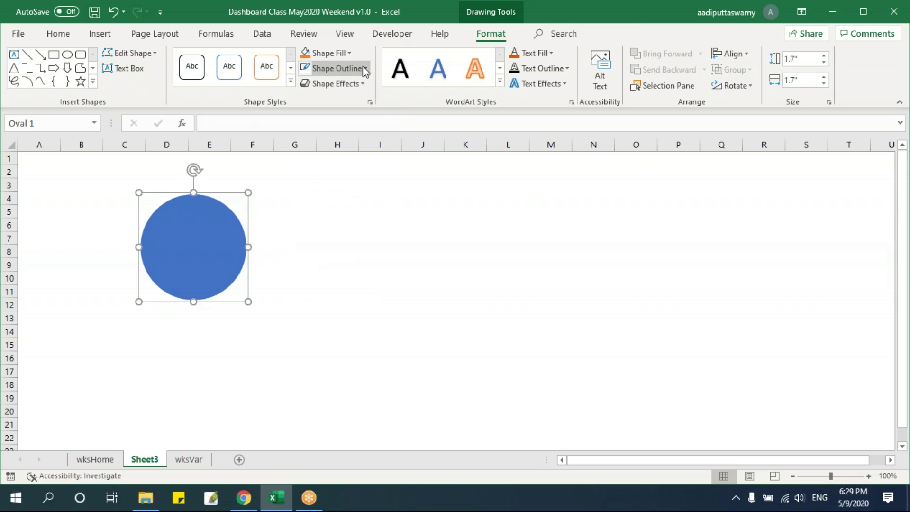
left_click(347, 53)
mouse_move(353, 235)
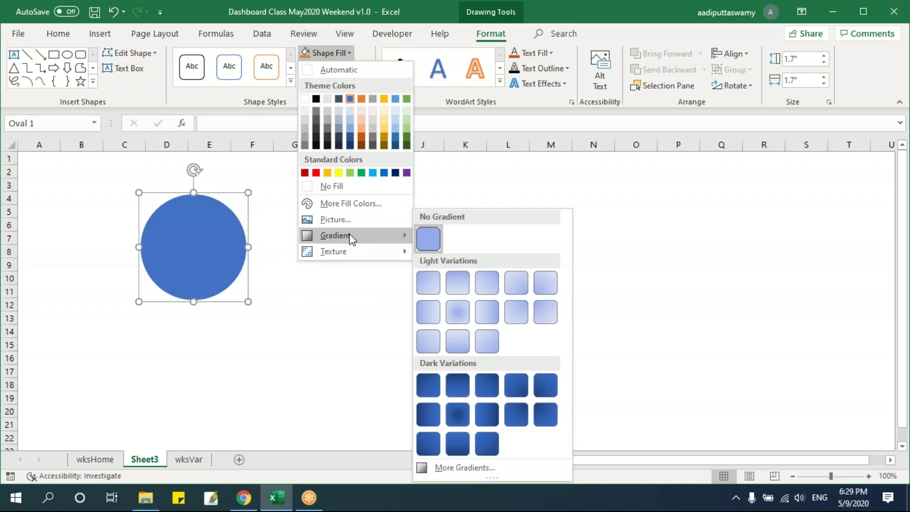
left_click(490, 472)
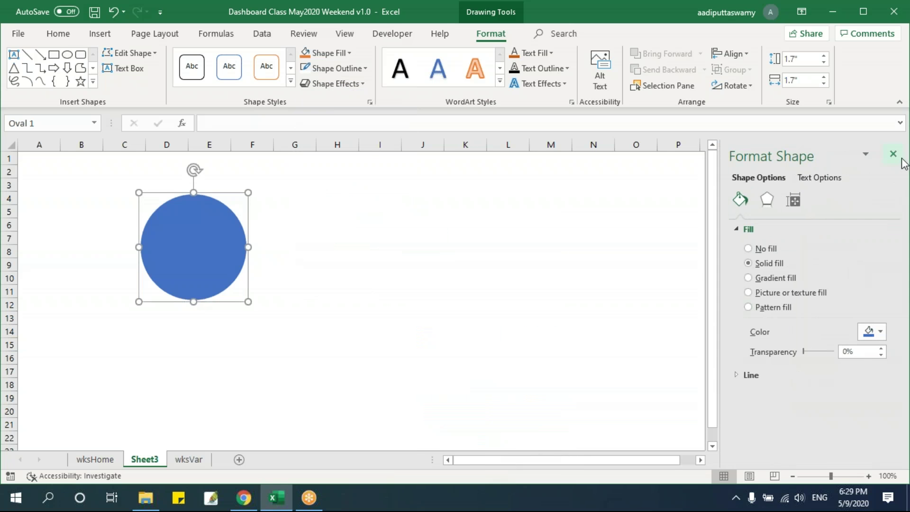
left_click(902, 159)
key("ctrl+1")
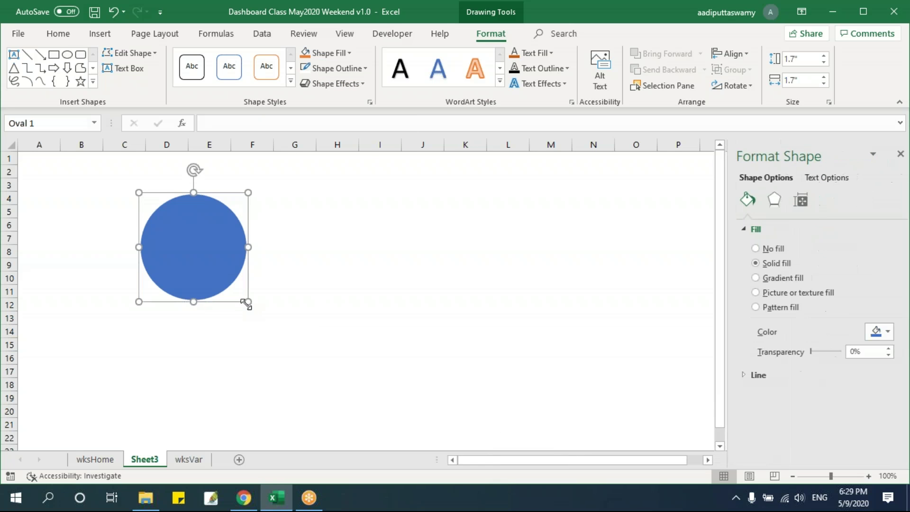
left_click(774, 279)
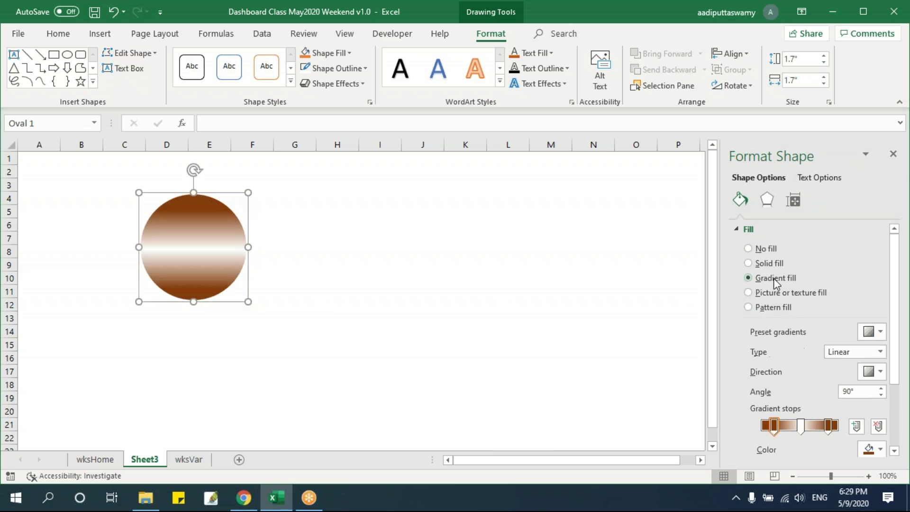
left_click(861, 352)
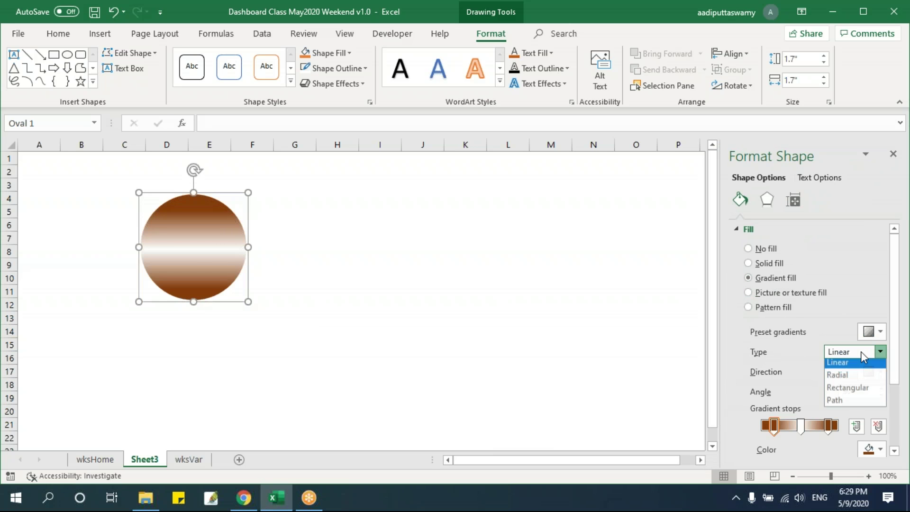
left_click(847, 377)
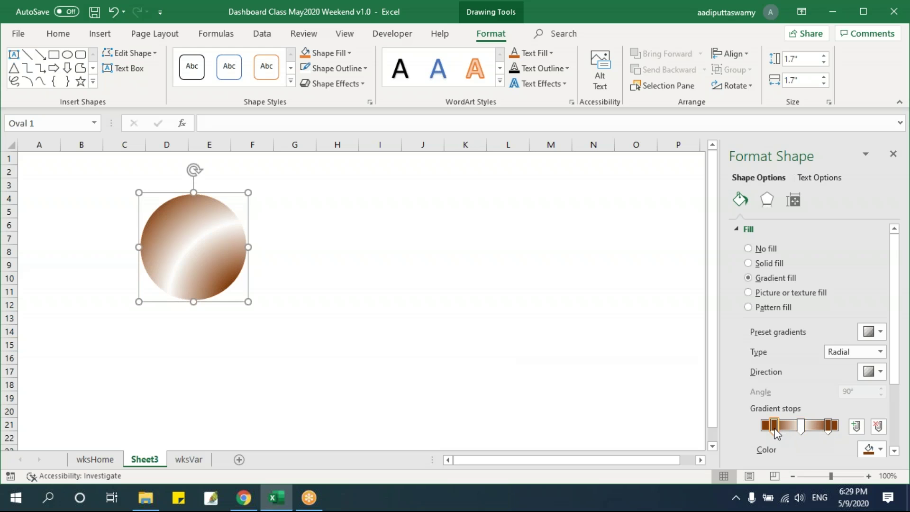
Step: Remove the middle white gradient stop so only the two dark brown stops are left
left_click_drag(801, 427, 773, 433)
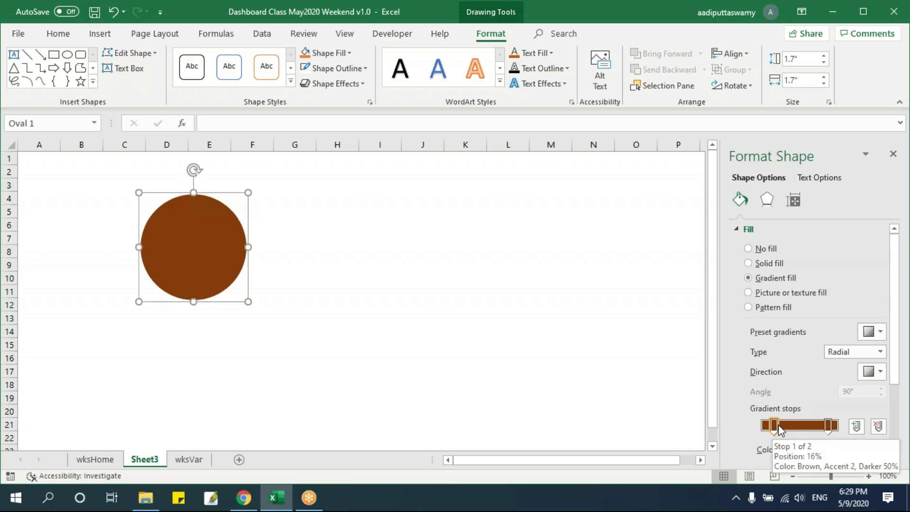
left_click(870, 369)
left_click(872, 371)
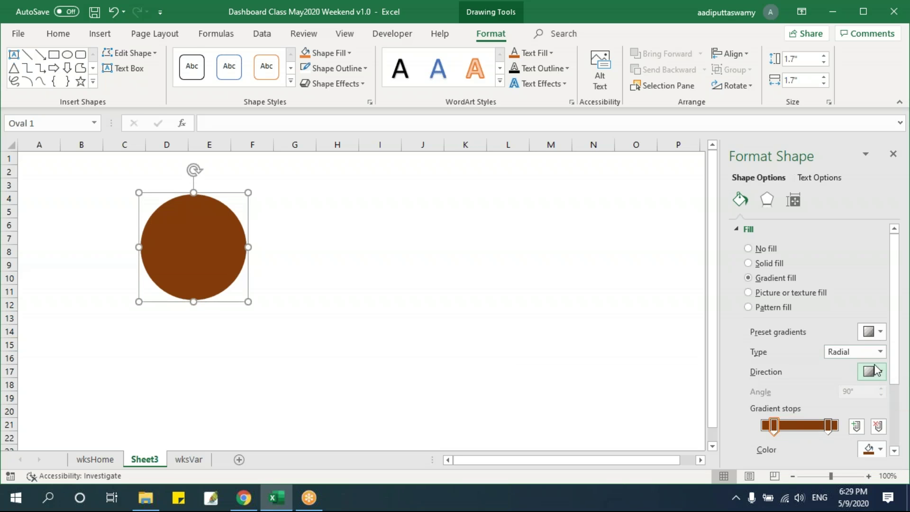
left_click(877, 335)
left_click(877, 335)
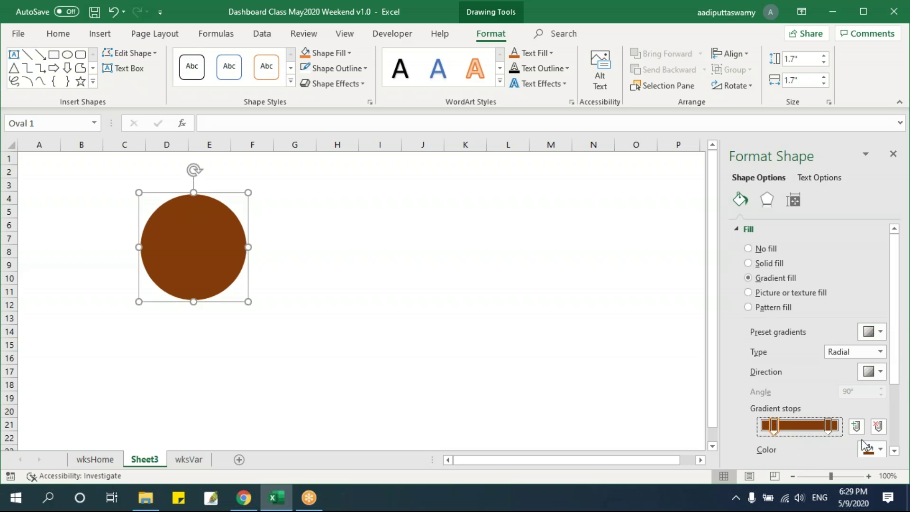
Step: Set the first gradient stop's colour to white and move both stops out to the ends of the gradient
left_click(883, 449)
left_click(800, 346)
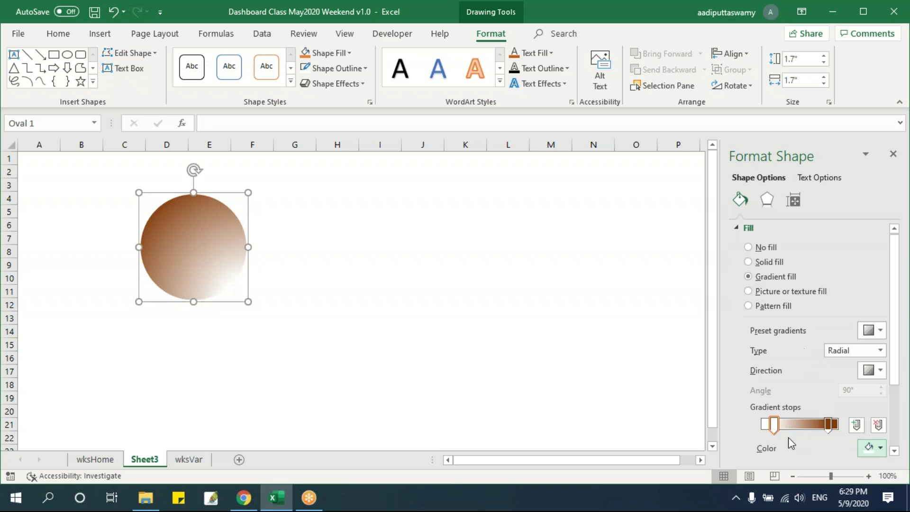
left_click_drag(781, 429, 765, 429)
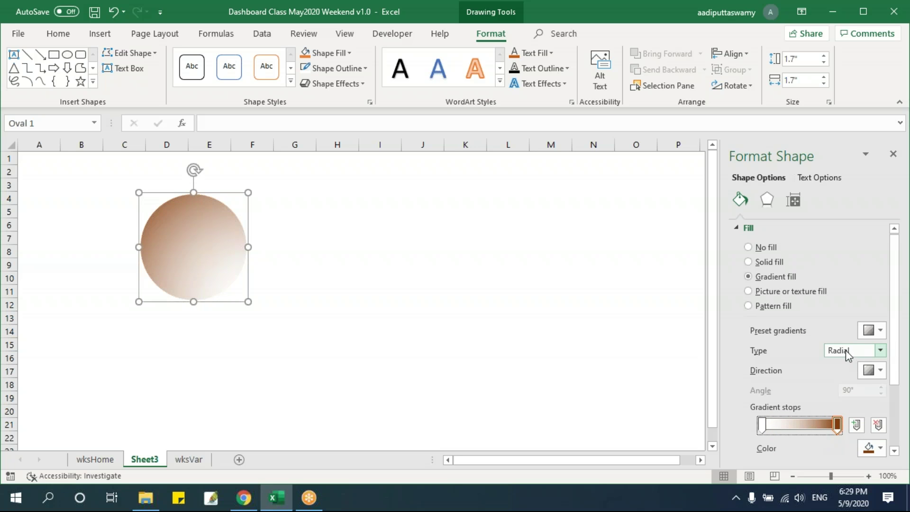
Step: Set the radial gradient's direction so it spreads from the centre of the circle
left_click(869, 328)
left_click(869, 326)
left_click(874, 371)
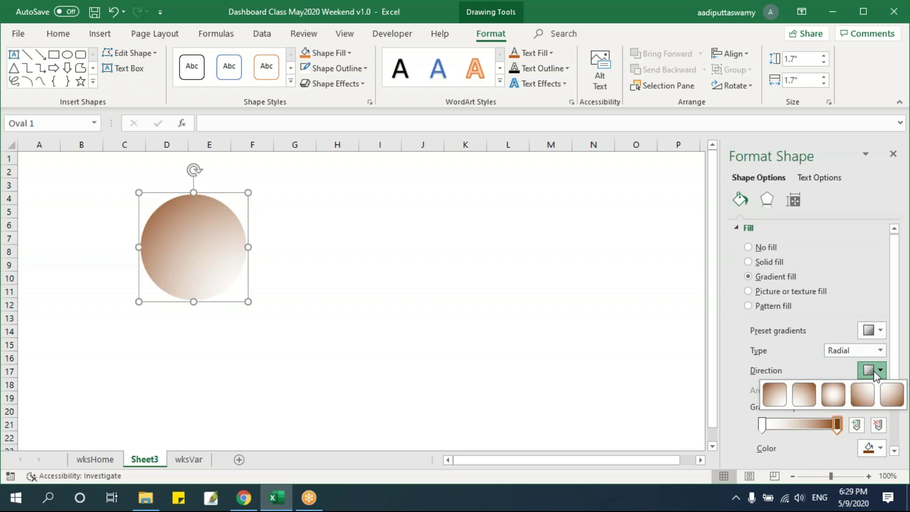
left_click(875, 371)
left_click(874, 371)
left_click(834, 401)
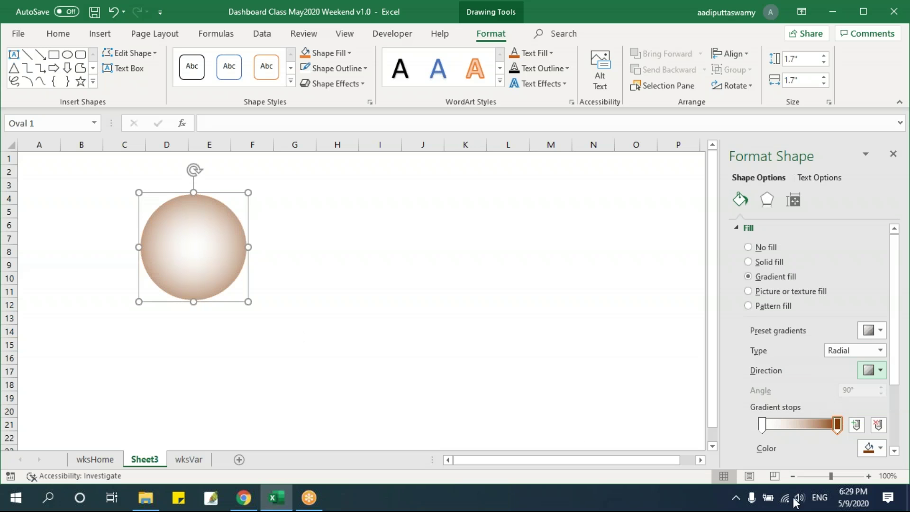
Step: Move the dark brown gradient stop inward so the circle gets a wider solid brown rim
left_click(837, 426)
left_click_drag(837, 426, 814, 438)
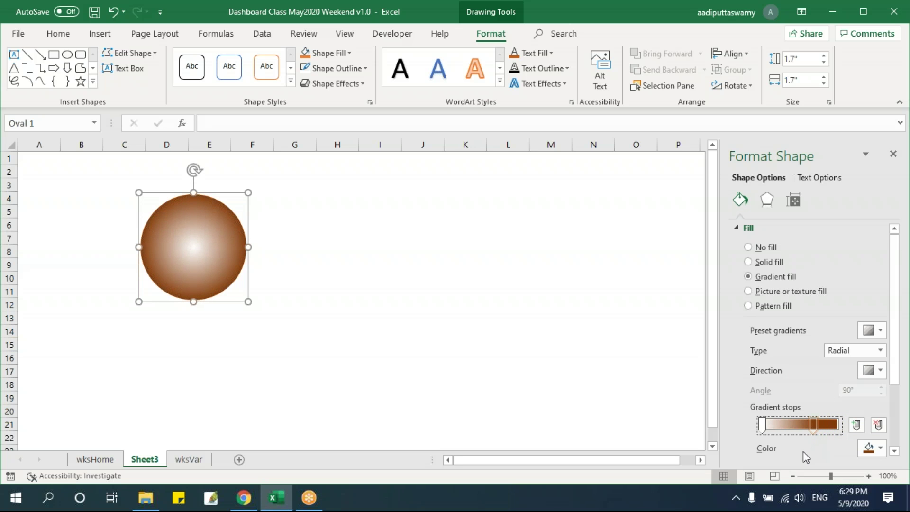
mouse_move(813, 426)
left_mouse_down()
mouse_move(799, 426)
mouse_move(816, 433)
left_mouse_up()
left_click(527, 348)
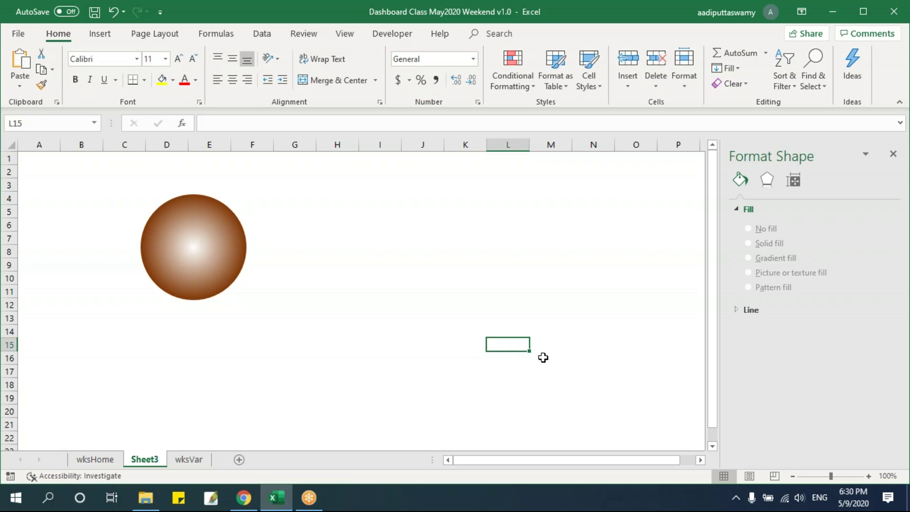
Step: Apply the first Outer shadow preset, offset toward the bottom right, to the brown circle and nudge the circle slightly
left_click(223, 220)
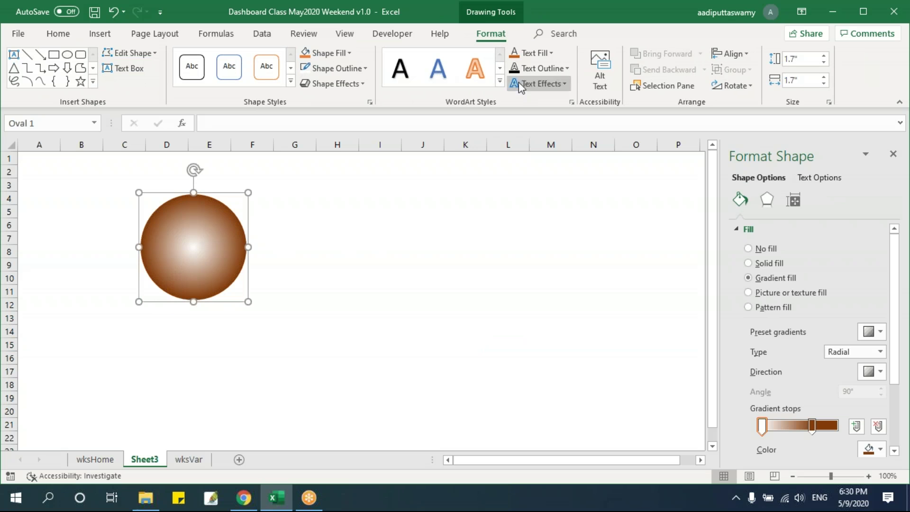
left_click(328, 85)
mouse_move(334, 141)
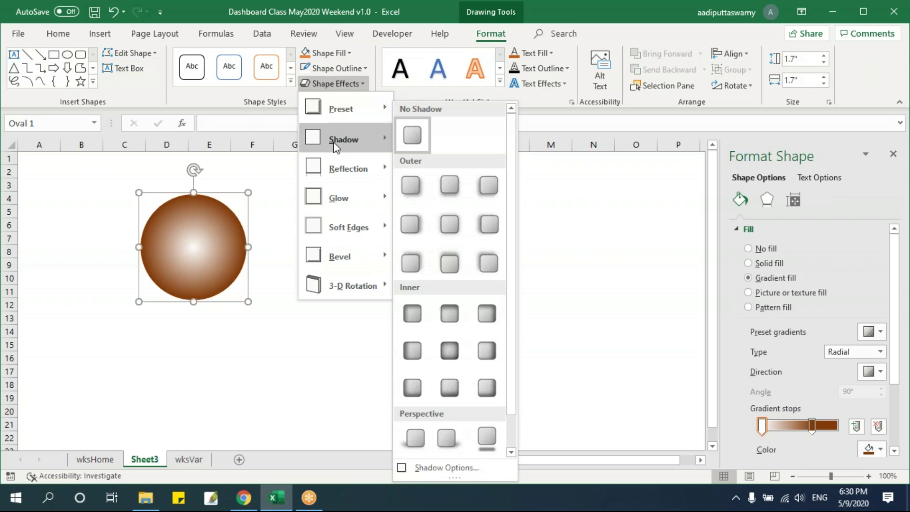
left_click(412, 184)
left_click_drag(204, 260, 214, 262)
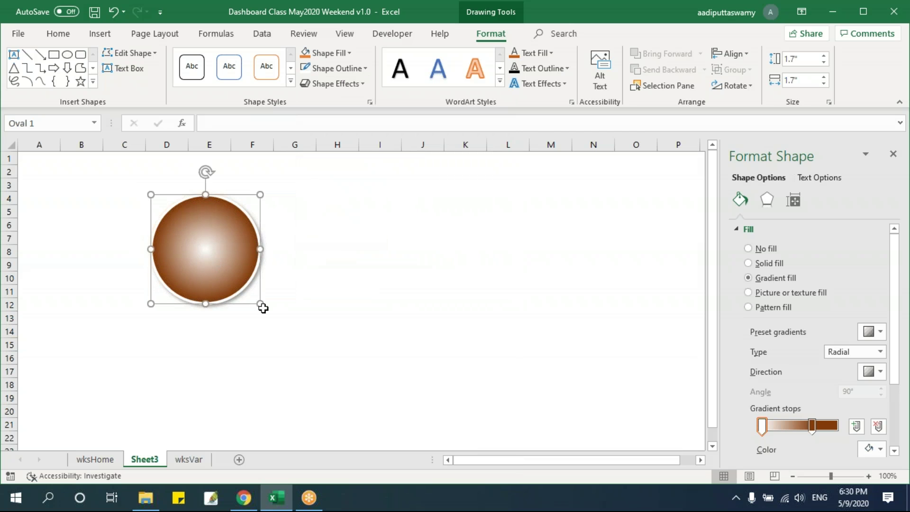
Step: Shrink the brown circle to a little over half its size and nudge it over columns D and E
left_click_drag(260, 304, 213, 262)
left_click(263, 280)
left_click(209, 238)
left_click_drag(200, 238, 195, 232)
left_click_drag(215, 265, 210, 261)
left_click(284, 278)
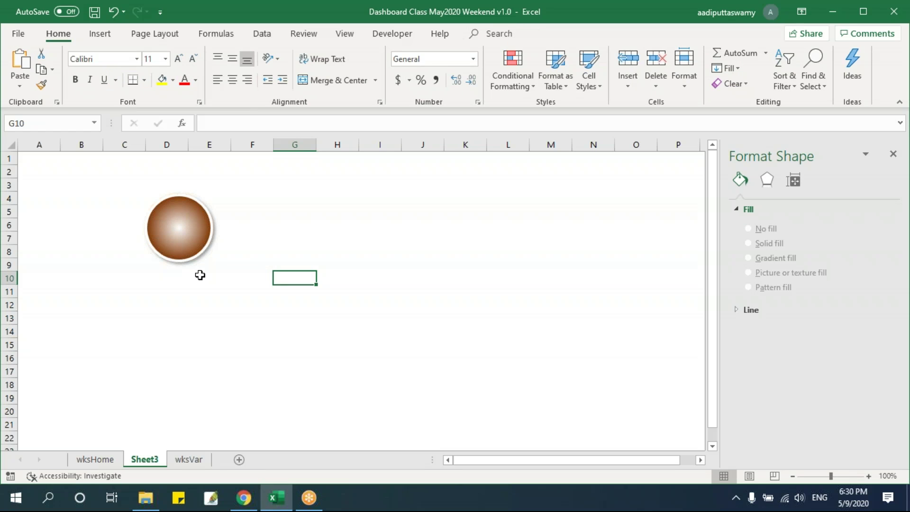
Step: Insert a second circle 1" in size and place it over columns H and I, beside the brown circle
left_click(98, 35)
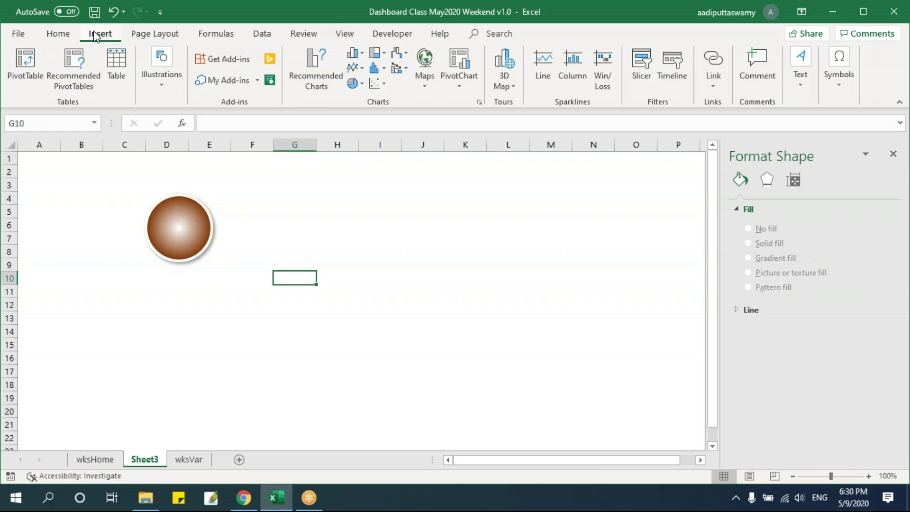
left_click(161, 76)
left_click(223, 149)
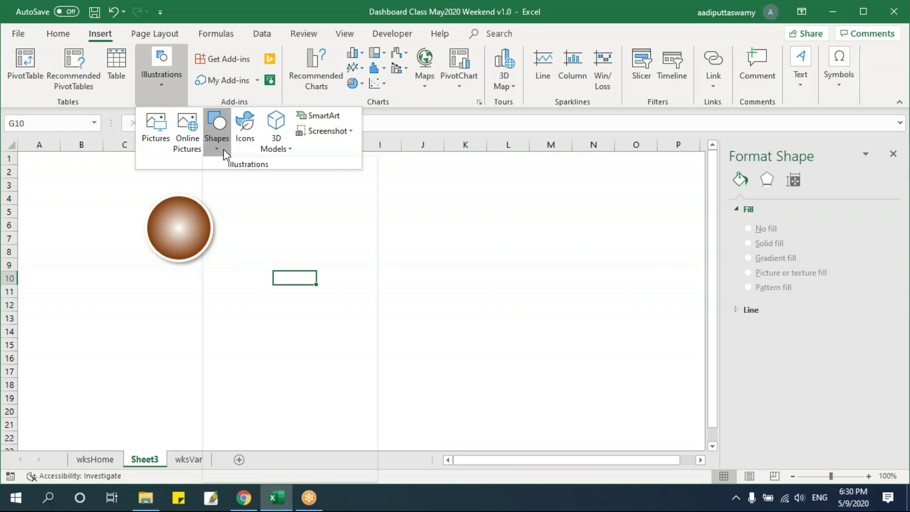
left_click(265, 179)
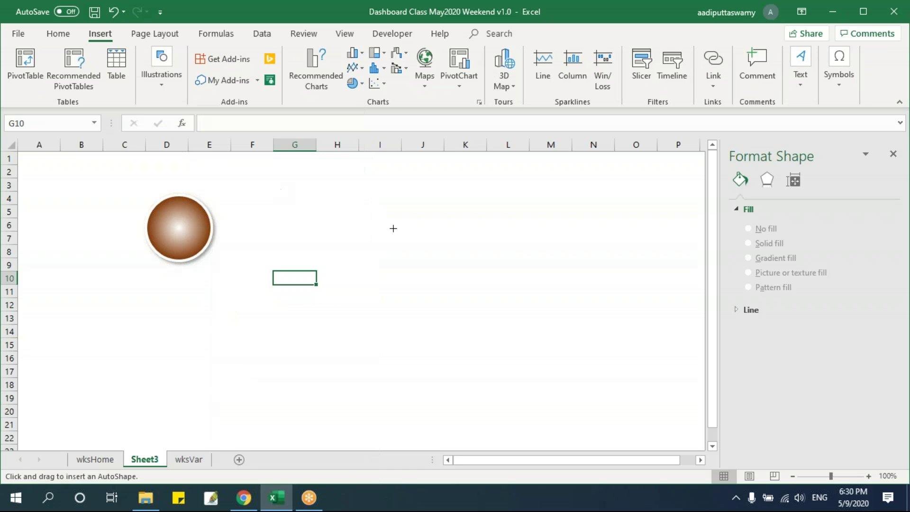
left_click(394, 228)
mouse_move(426, 261)
left_mouse_down()
mouse_move(393, 256)
mouse_move(371, 235)
left_mouse_up()
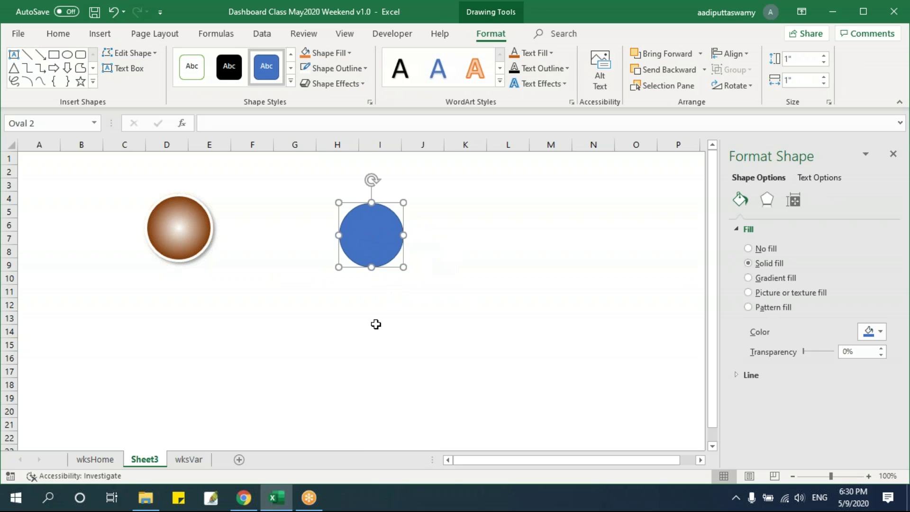
Step: Place the blue circle over the upper part of the brown one and resize it to an ellipse about 0.64" high and 0.88" wide
left_click_drag(371, 267, 182, 230)
left_click_drag(180, 186, 151, 211)
left_click_drag(215, 213, 205, 215)
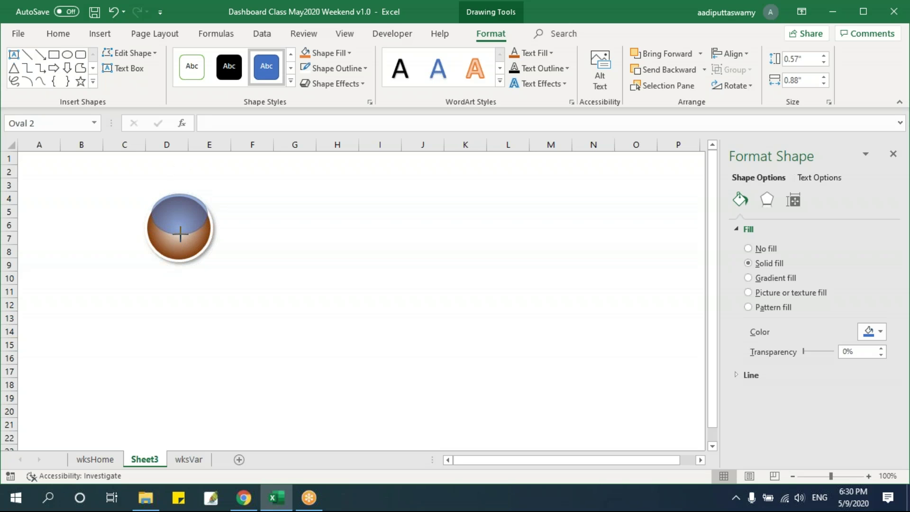
left_click(294, 272)
left_click(301, 248)
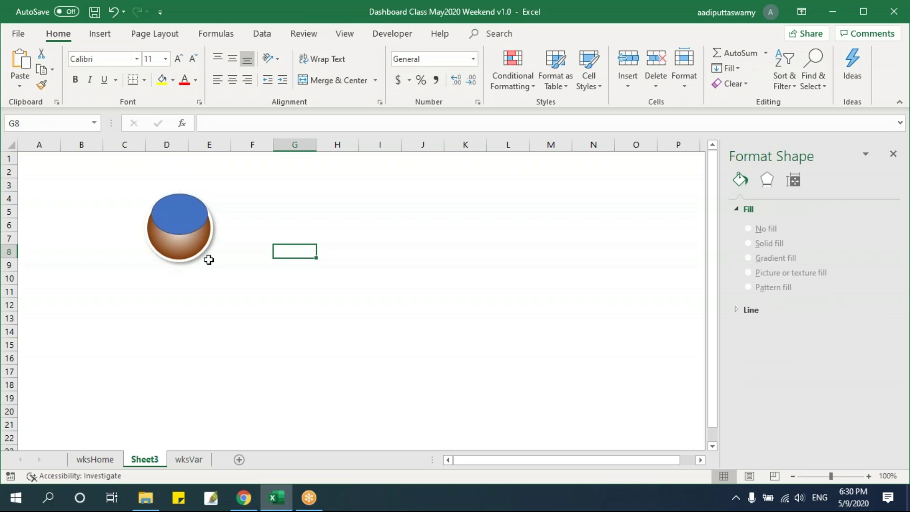
Step: Fill the blue ellipse with solid white and remove its outline
left_click(185, 215)
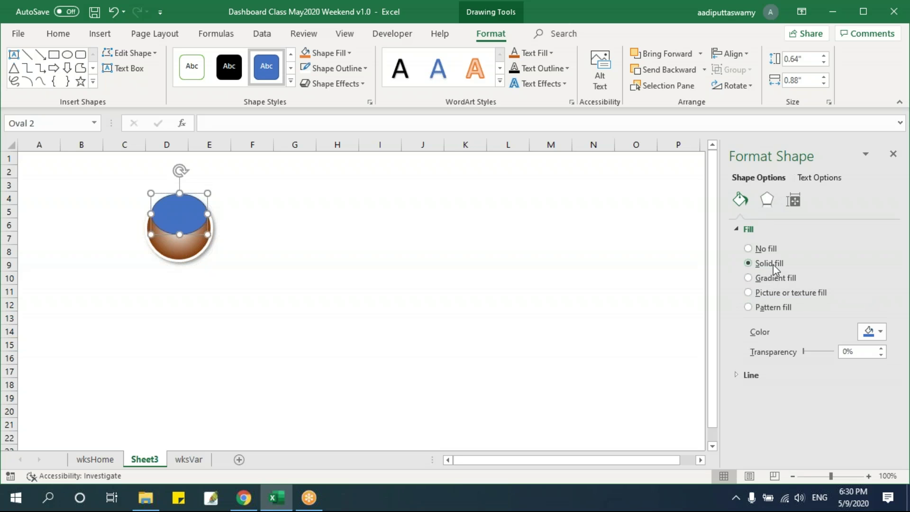
left_click(876, 332)
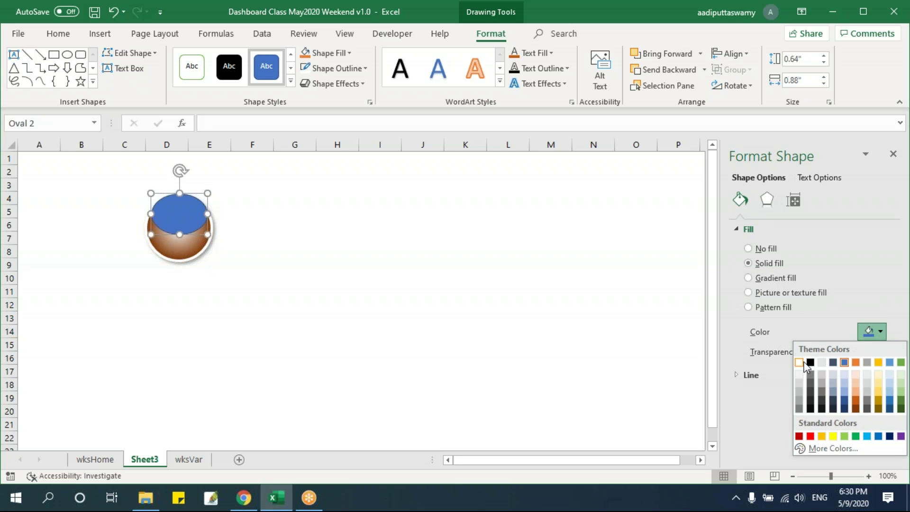
left_click(803, 363)
left_click(738, 230)
left_click(738, 247)
left_click(749, 265)
left_click(423, 291)
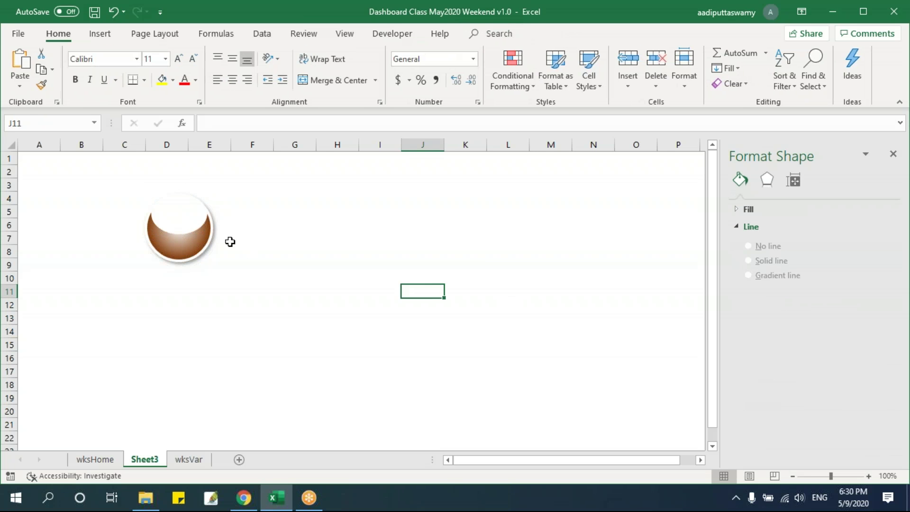
Step: Set the white ellipse's fill transparency to 78% to create a glossy highlight on the brown circle
left_click(185, 219)
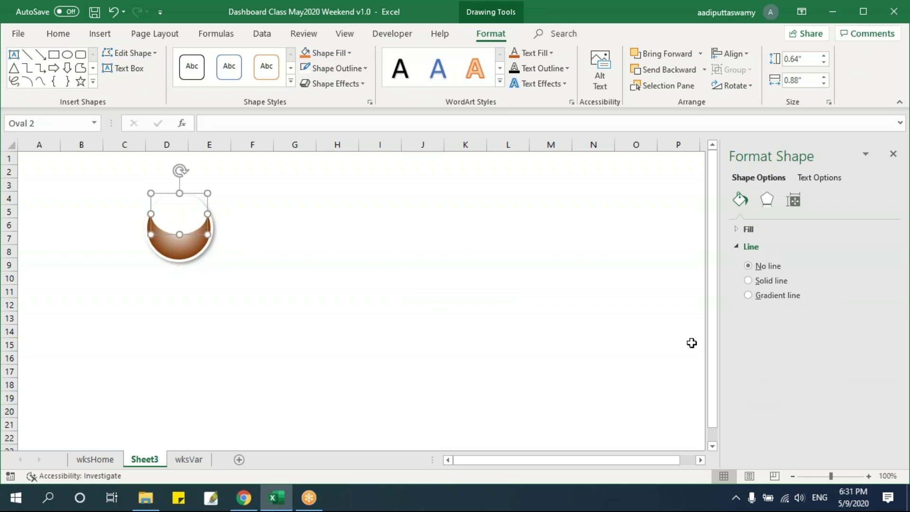
left_click(737, 247)
left_click(737, 231)
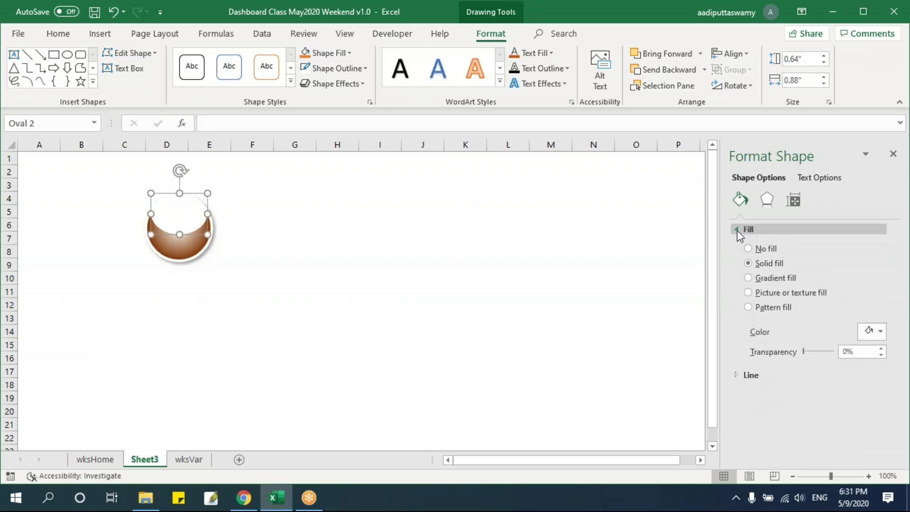
left_click_drag(805, 352, 833, 369)
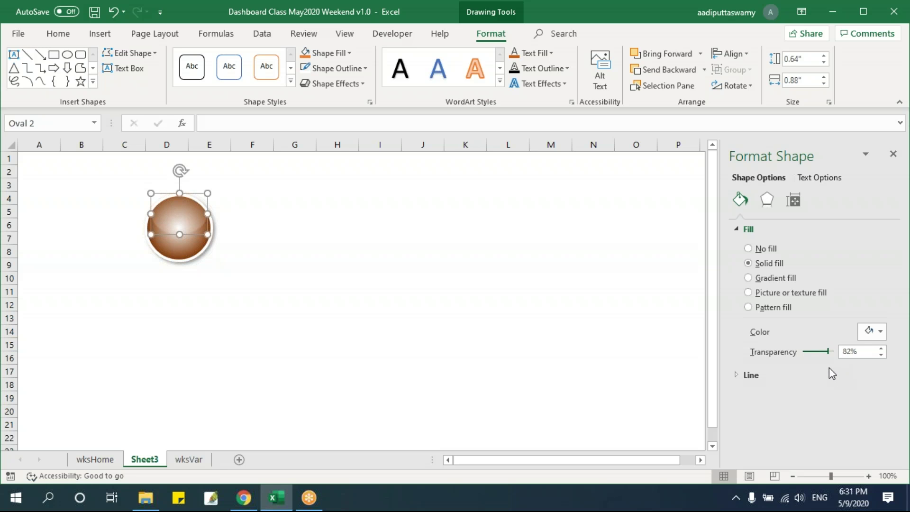
left_click_drag(832, 354, 827, 354)
key("Escape")
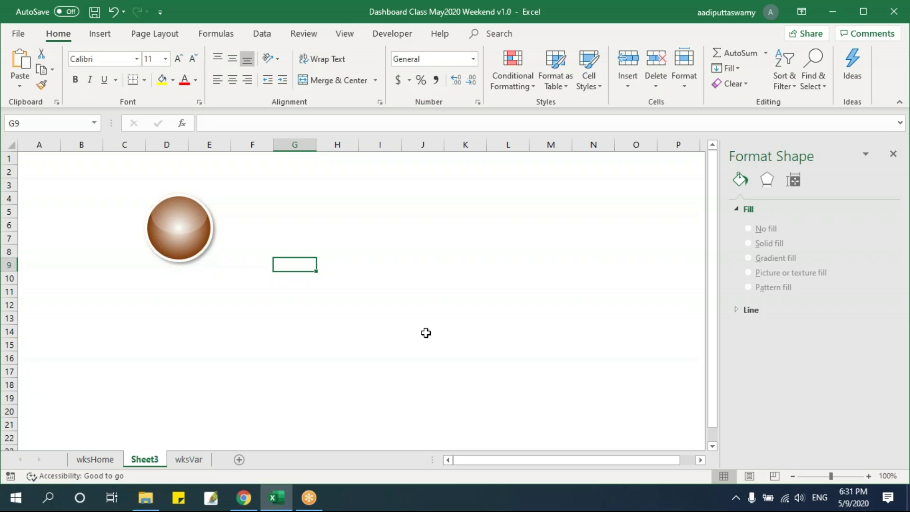
Step: Duplicate the transparent highlight ellipse and place the copy over the bottom edge of the brown circle
left_click(190, 228)
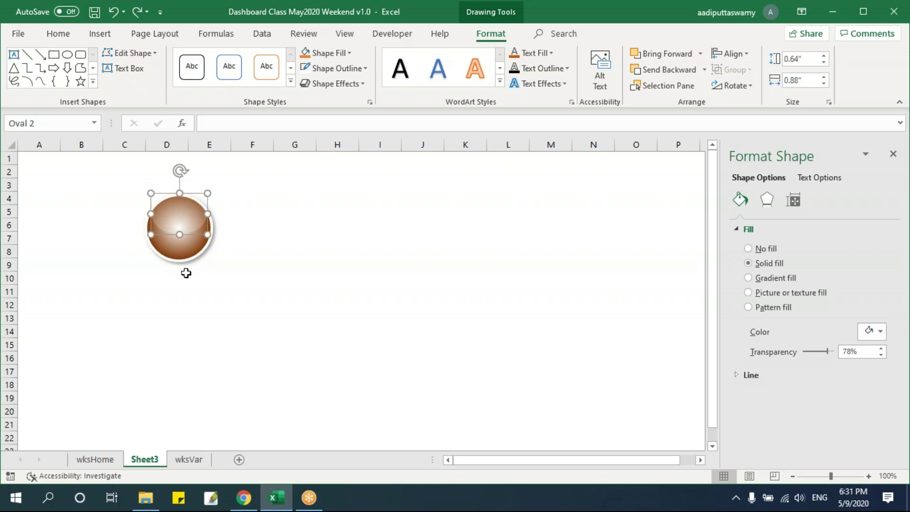
left_click_drag(186, 217, 189, 274)
left_click(295, 264)
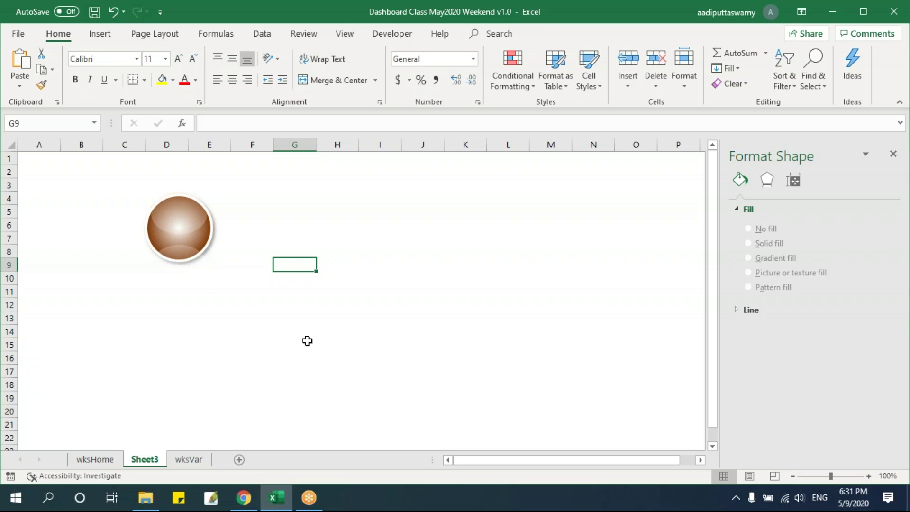
Step: Group the brown circle and both highlight ellipses into one object
left_click(174, 210)
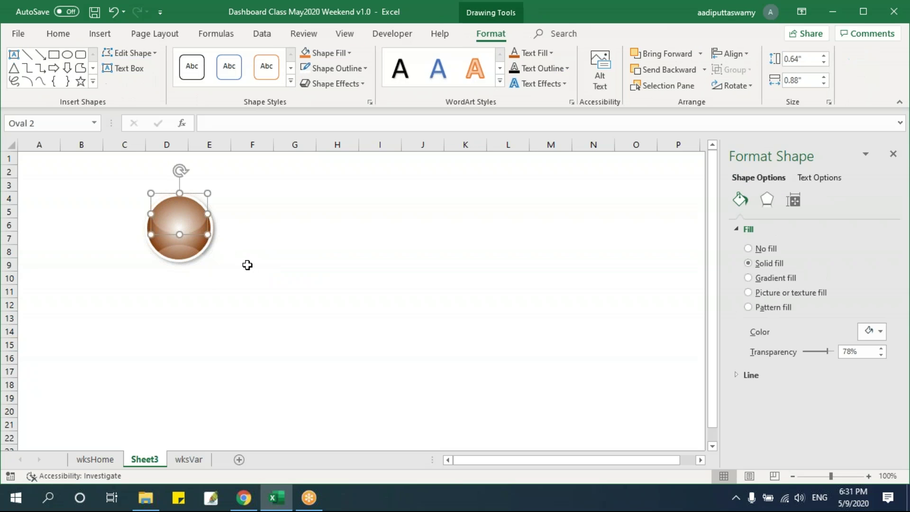
right_click(190, 223)
mouse_move(240, 301)
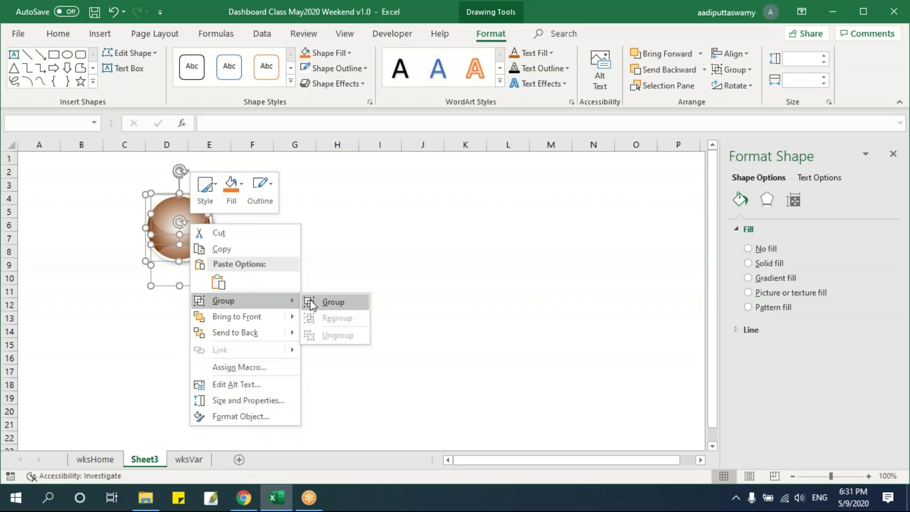
left_click(329, 301)
Step: Copy the grouped button across the sheet and delete the extra copies, keeping only one over columns B and C
left_click_drag(193, 229, 402, 224)
left_click(222, 234, "ctrl")
left_click(290, 232, "ctrl")
left_click(443, 277, "ctrl")
left_click(398, 237, "ctrl")
key("Delete")
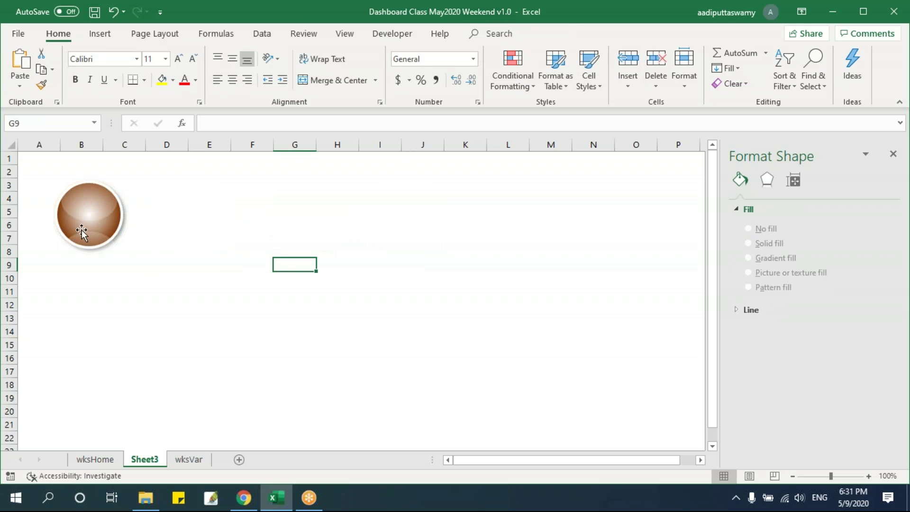
left_click(100, 218)
left_click(111, 212)
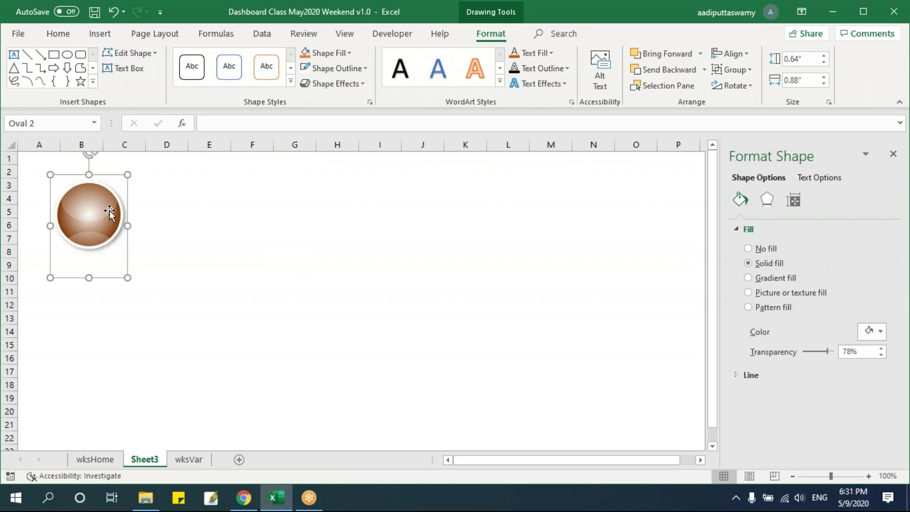
Step: Open the Symbol dialog for cell E8 and go to the Basic Latin characters of the Arial font
left_click(223, 253)
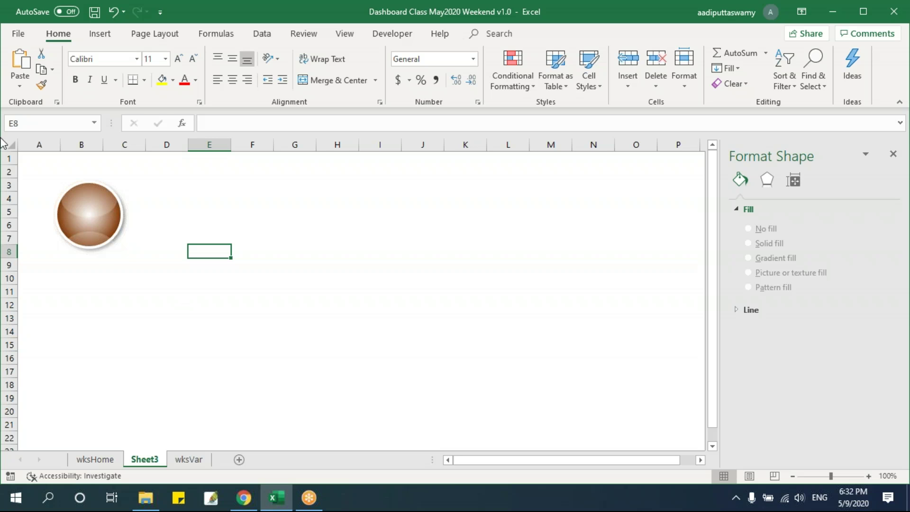
left_click(104, 36)
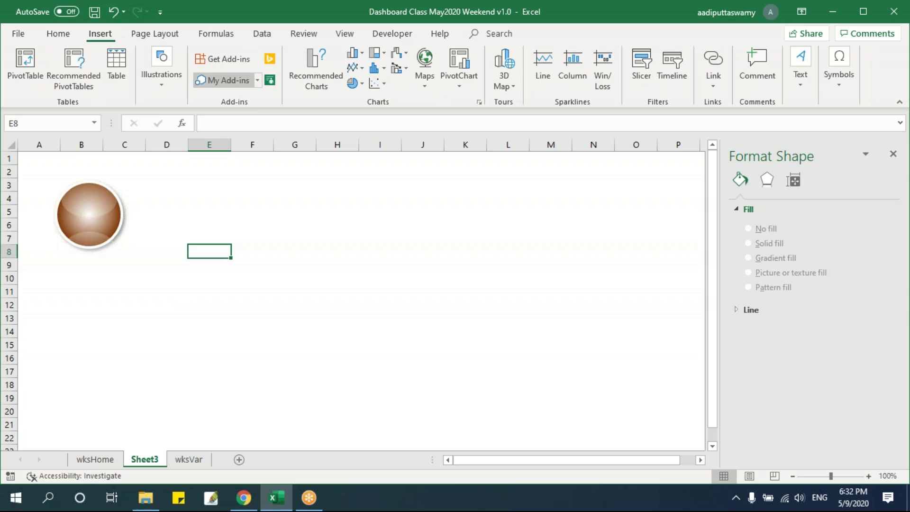
left_click(841, 86)
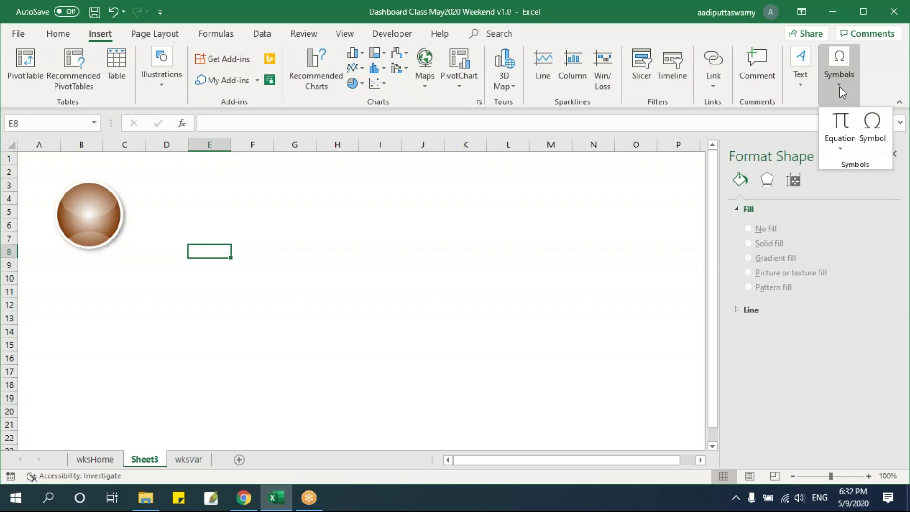
left_click(874, 128)
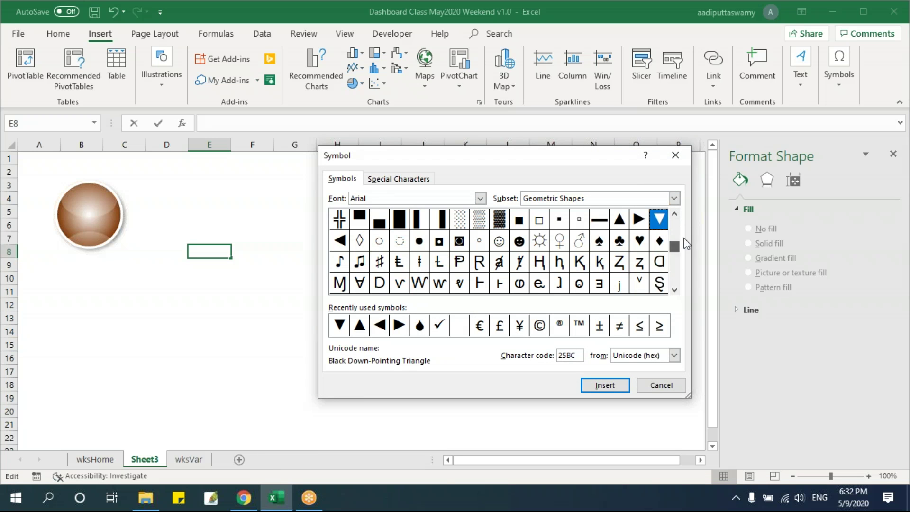
left_click_drag(675, 268, 690, 207)
Step: Switch the symbol font to Wingdings and look through its characters
left_click(481, 198)
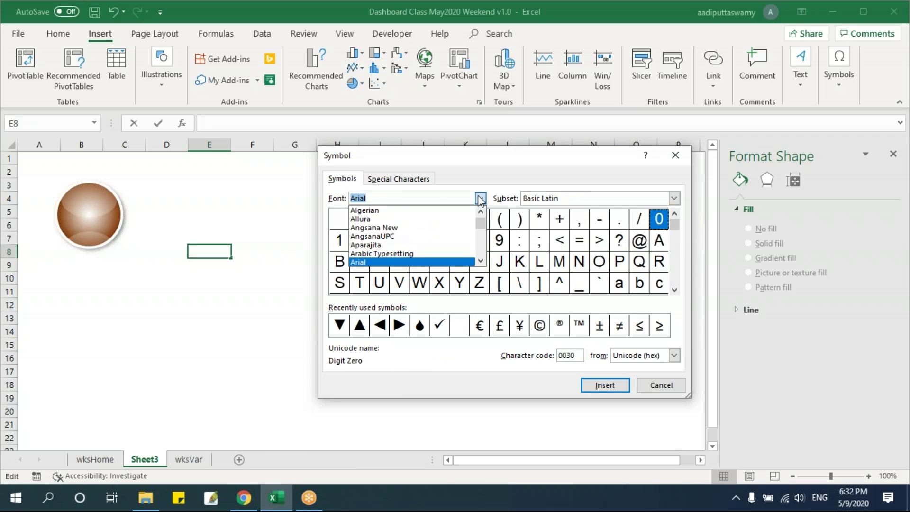
mouse_move(481, 225)
left_mouse_down()
mouse_move(481, 249)
mouse_move(480, 218)
left_mouse_up()
left_click(393, 198)
type("wingdings")
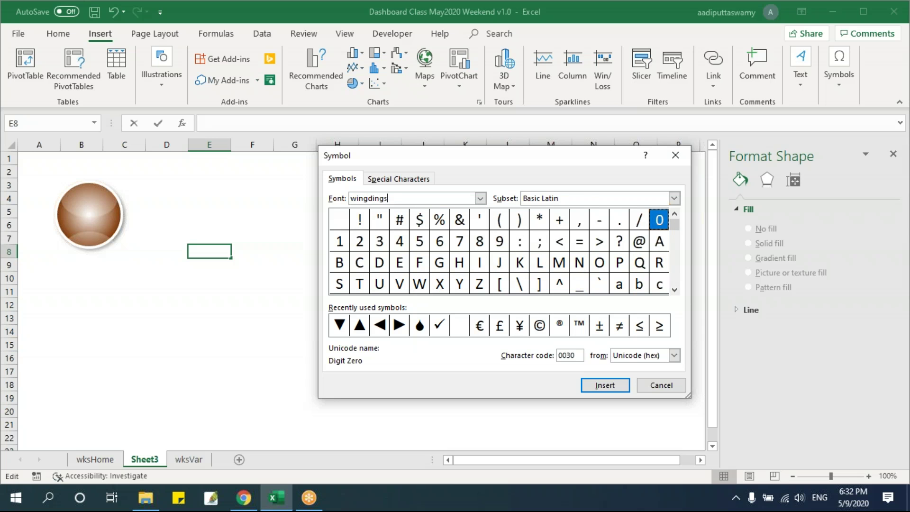
key("Return")
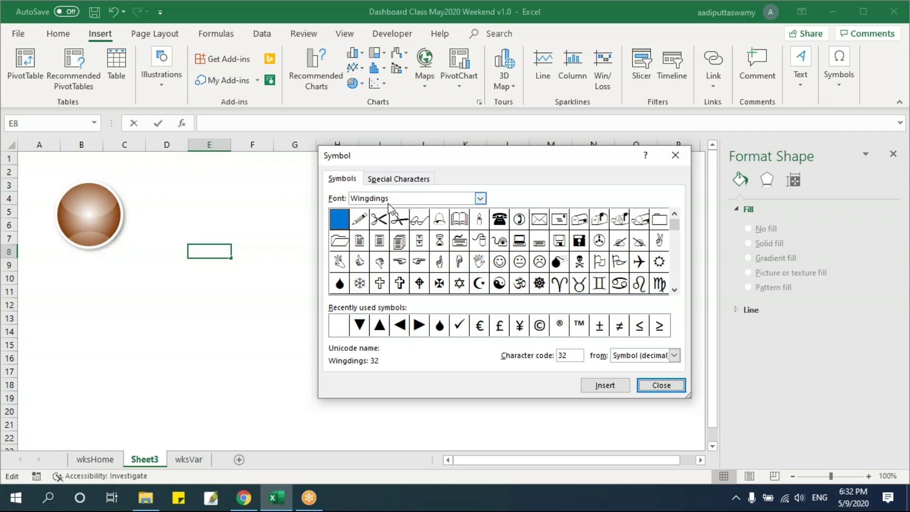
mouse_move(675, 226)
left_mouse_down()
mouse_move(678, 284)
mouse_move(684, 220)
left_mouse_up()
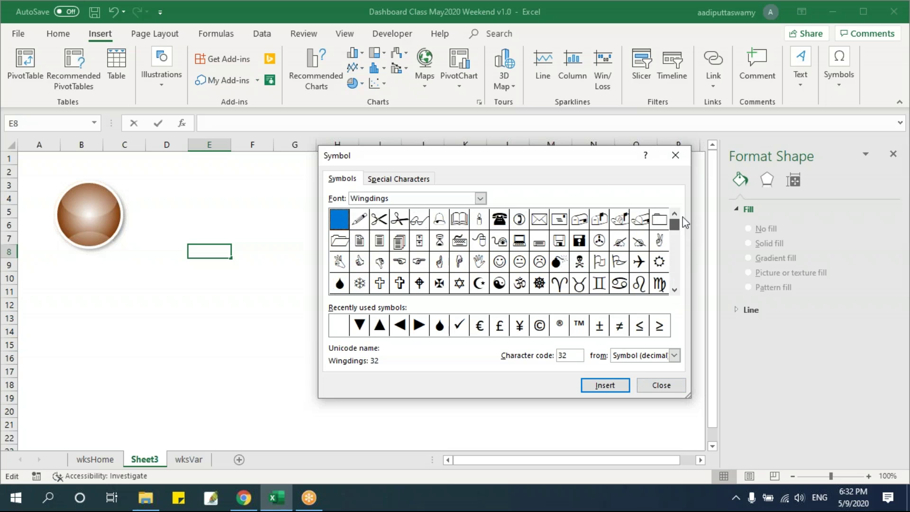
Step: Switch the symbol font to Webdings and browse down to its last characters
double_click(423, 198)
type("web")
key("Return")
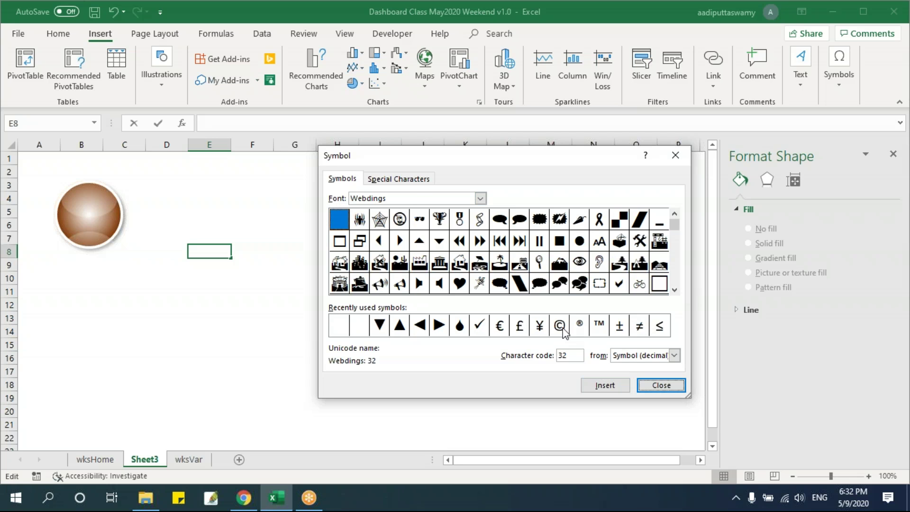
left_click_drag(677, 227, 678, 298)
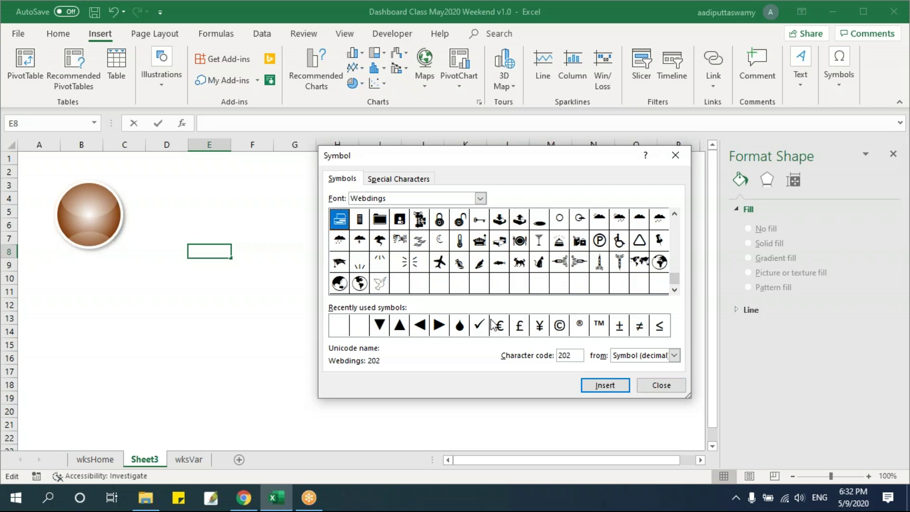
Step: Dismiss the Symbol dialog without inserting anything and open the Insert Icons gallery
left_click(677, 225)
key("Escape")
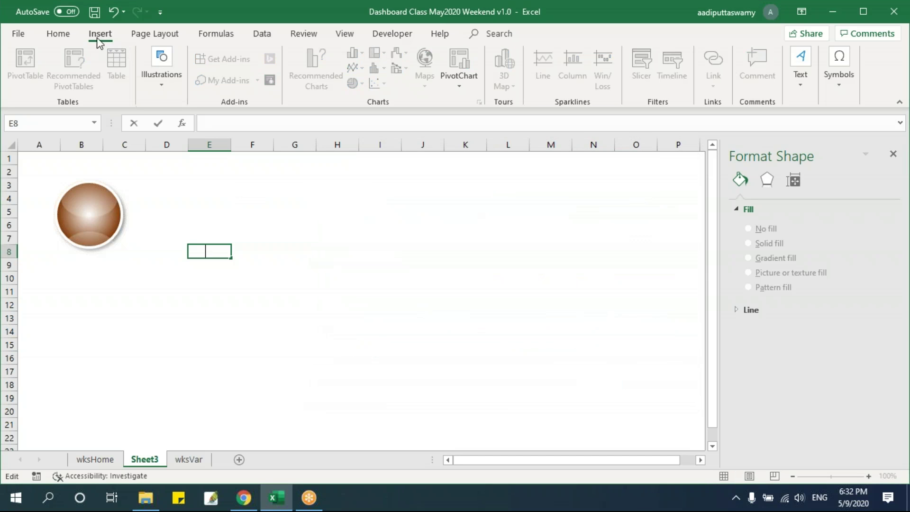
left_click_drag(337, 265, 319, 254)
left_click(161, 71)
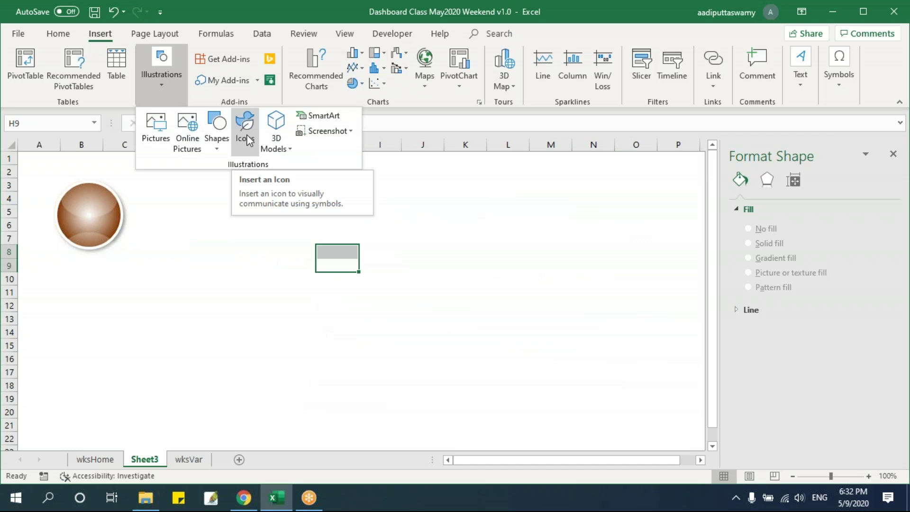
left_click(245, 131)
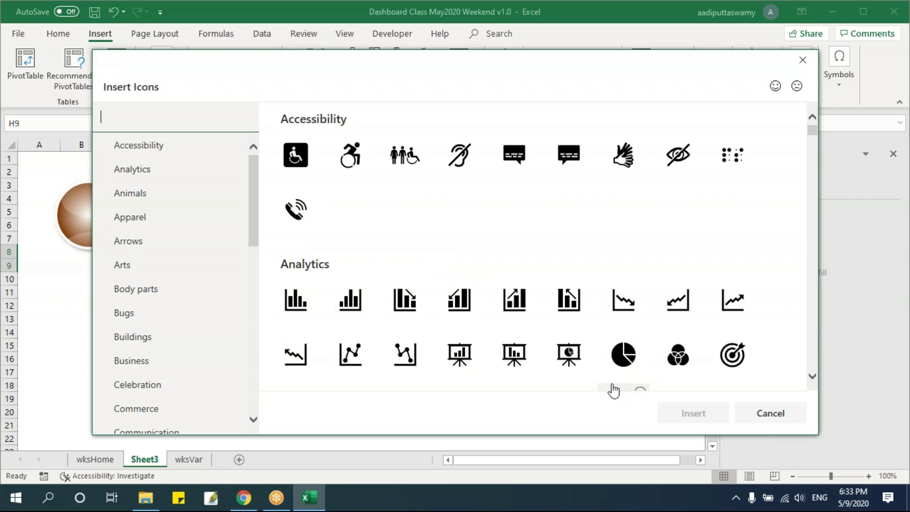
Step: Look through the icon categories, including Analytics, Commerce, Education, Home and Landscape, for a house icon
left_click(141, 174)
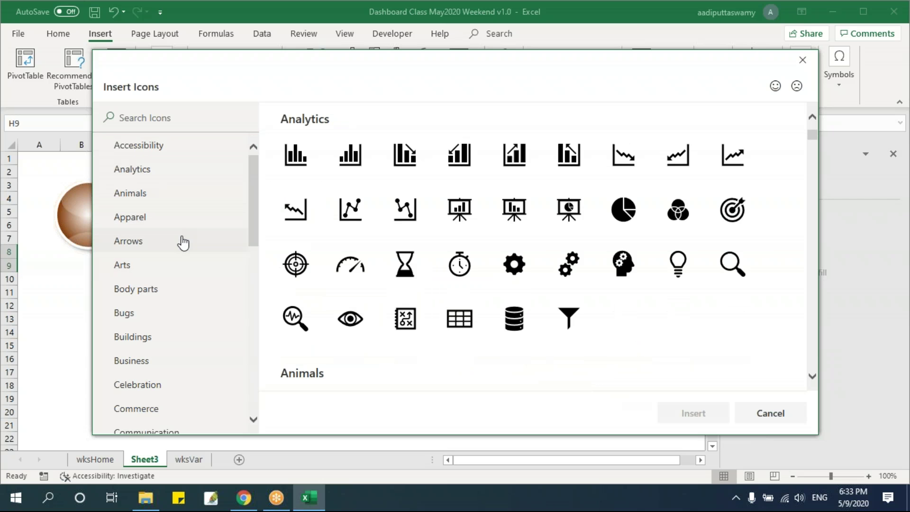
scroll(180, 239, "down", 4)
left_click(175, 234)
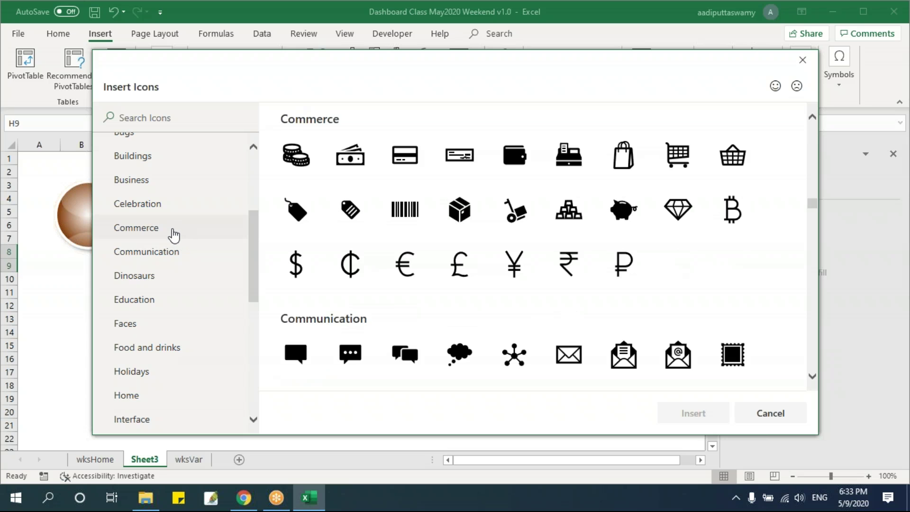
scroll(173, 234, "down", 2)
left_click(171, 217)
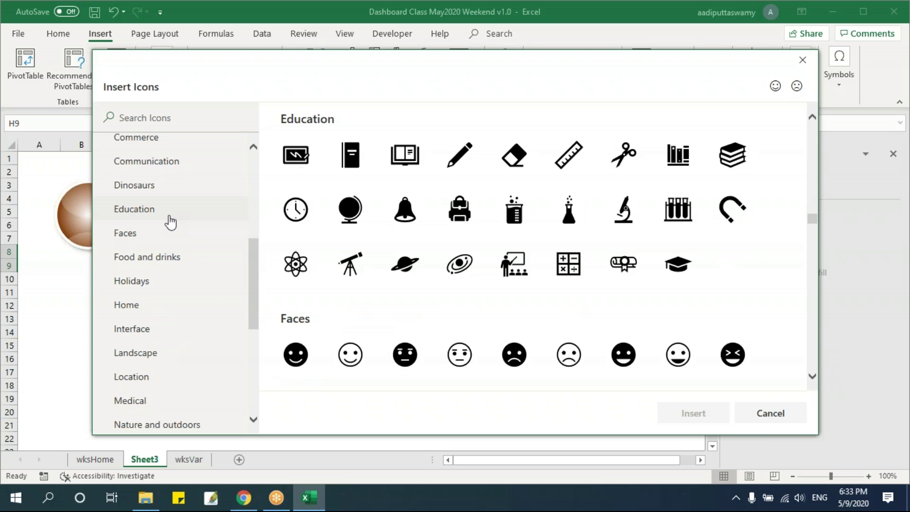
left_click(167, 244)
left_click(166, 258)
left_click(152, 304)
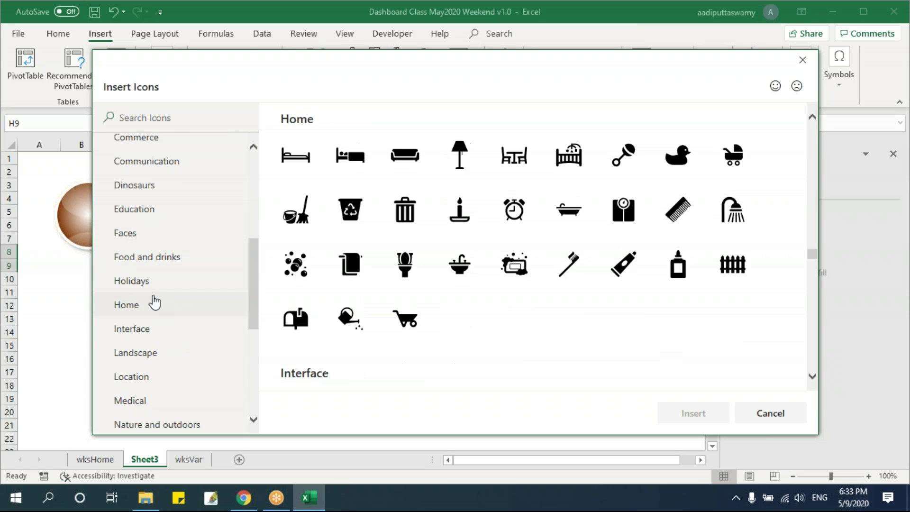
left_click(159, 328)
left_click(159, 352)
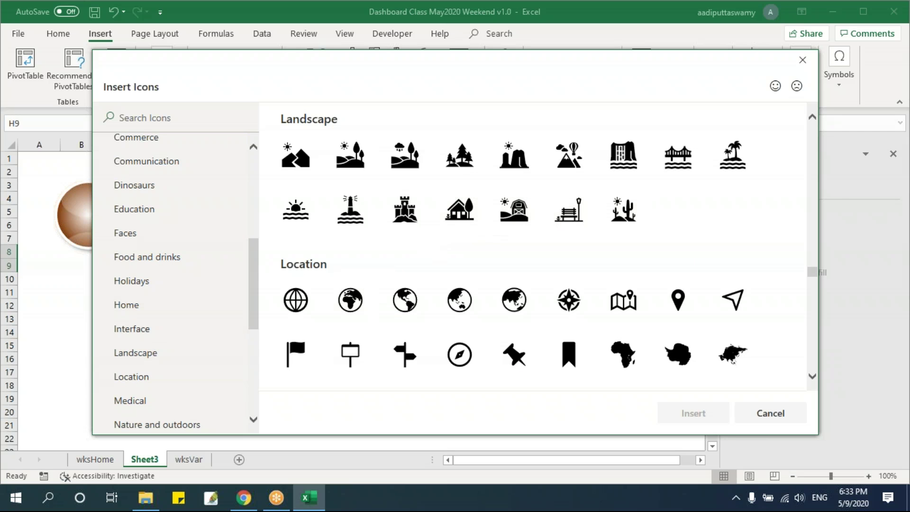
Step: Insert the house-with-tree icon from the Landscape category and place it over the circle button in columns B and C
left_click(464, 219)
left_click(692, 413)
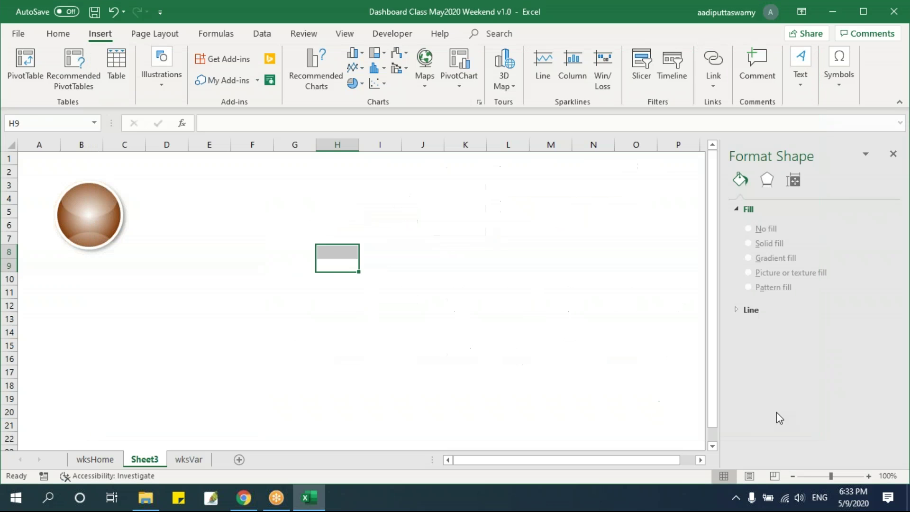
left_click(403, 302)
left_click(372, 308)
left_click_drag(380, 323, 96, 221)
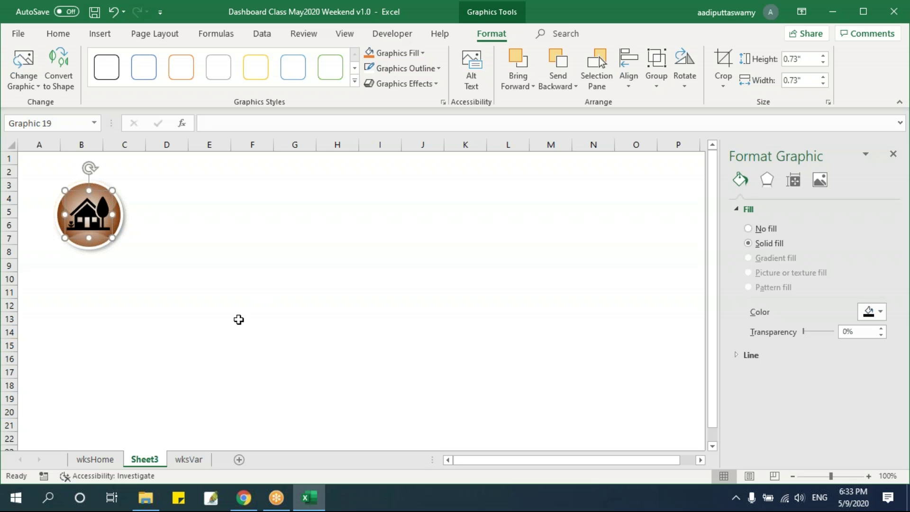
Step: Fill the house icon with white and give it an outline in the darkest orange theme colour
left_click(397, 53)
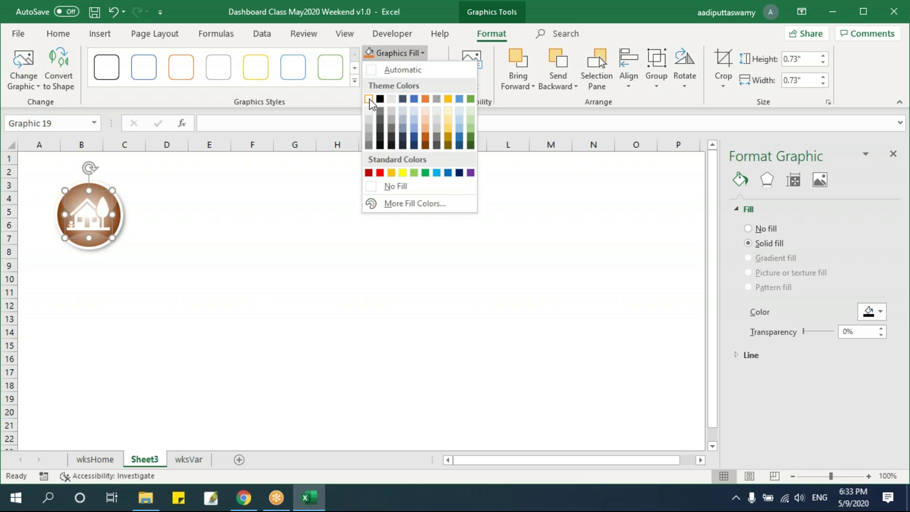
left_click(369, 99)
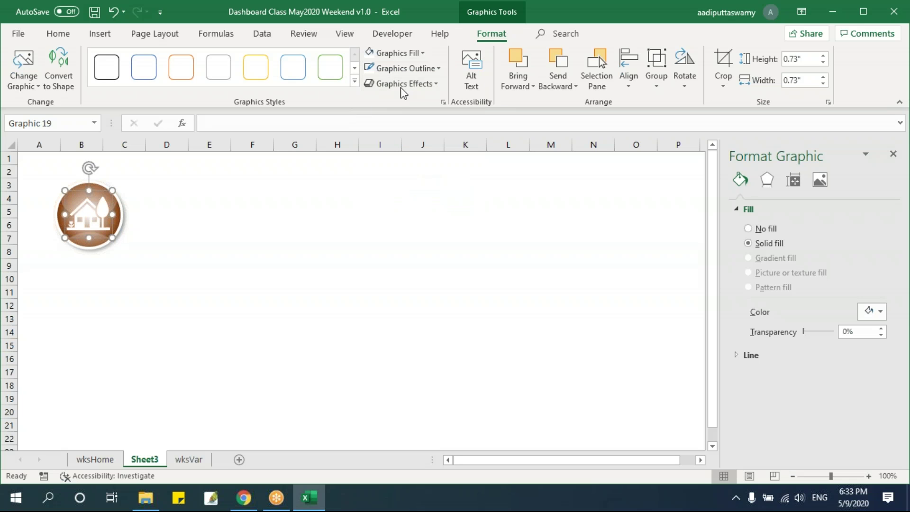
left_click(440, 69)
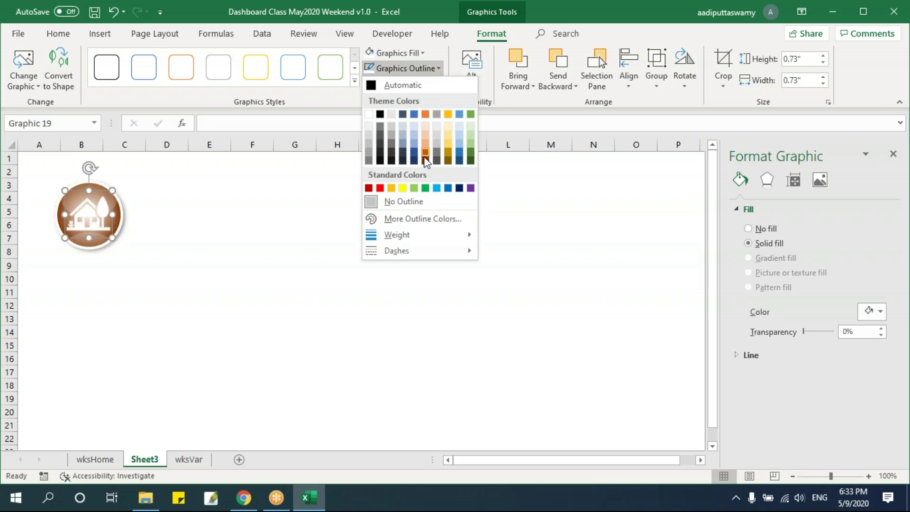
left_click(426, 162)
left_click(295, 332)
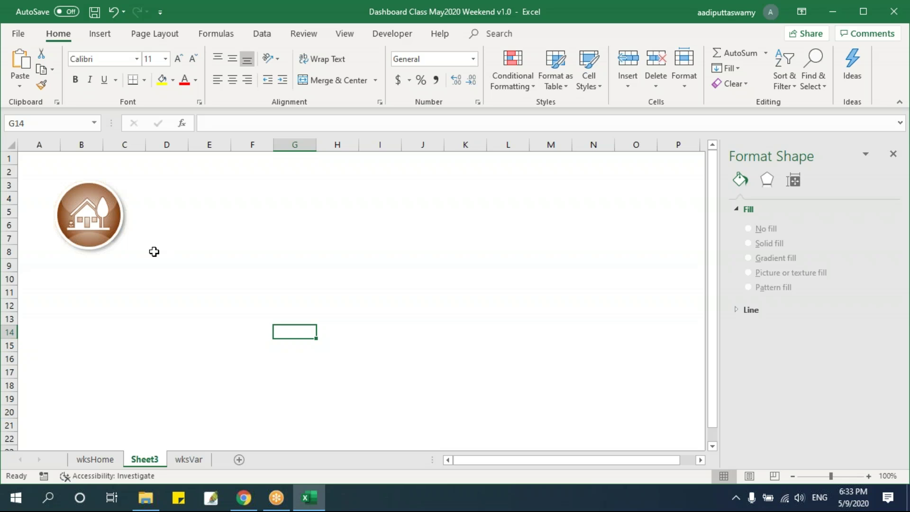
Step: Copy the glossy circle button without its house icon to columns E and F, level with the original
left_click(81, 217)
left_click(122, 213)
left_click_drag(122, 213, 250, 214)
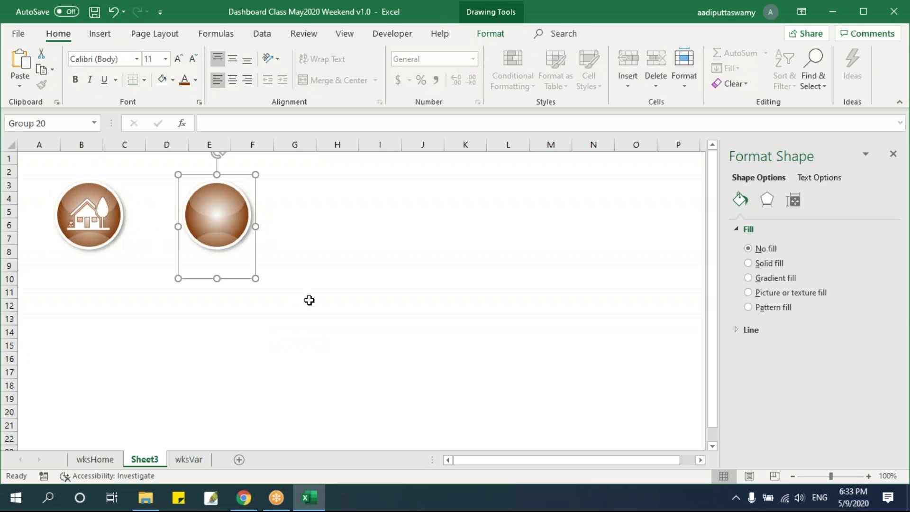
left_click(313, 304)
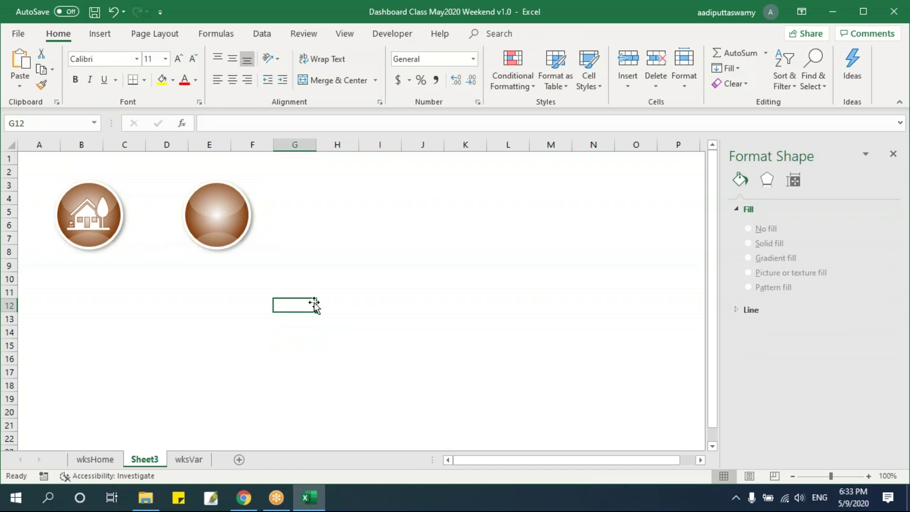
Step: Insert the Webdings house symbol with character code 72 into cell G12 and check which letter the cell contains
left_click(104, 34)
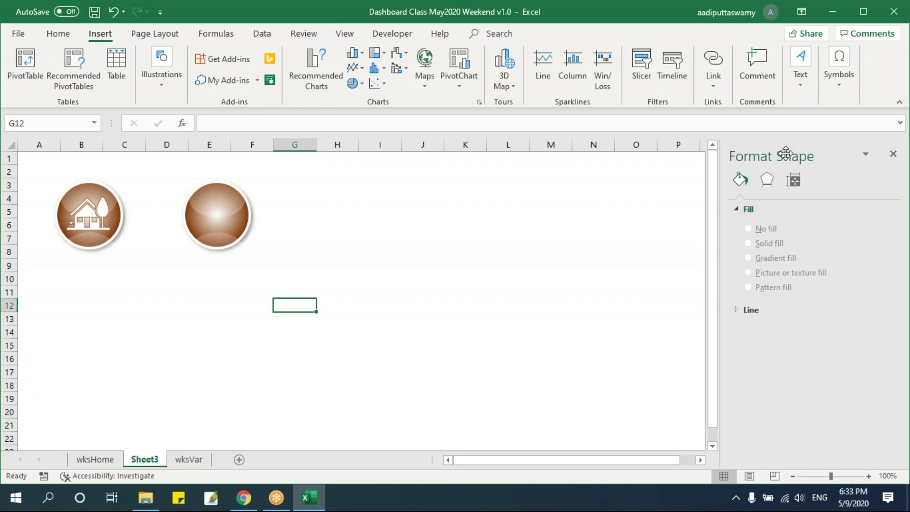
left_click(839, 83)
left_click(874, 135)
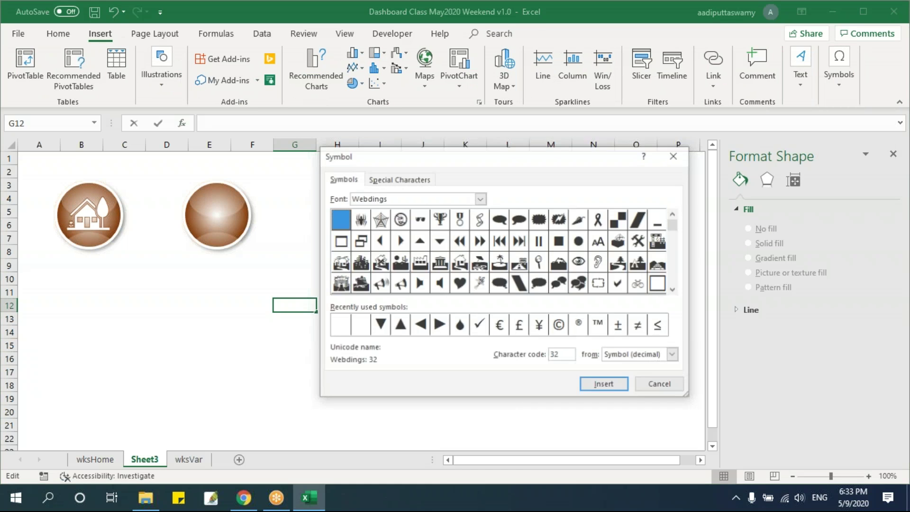
left_click(460, 263)
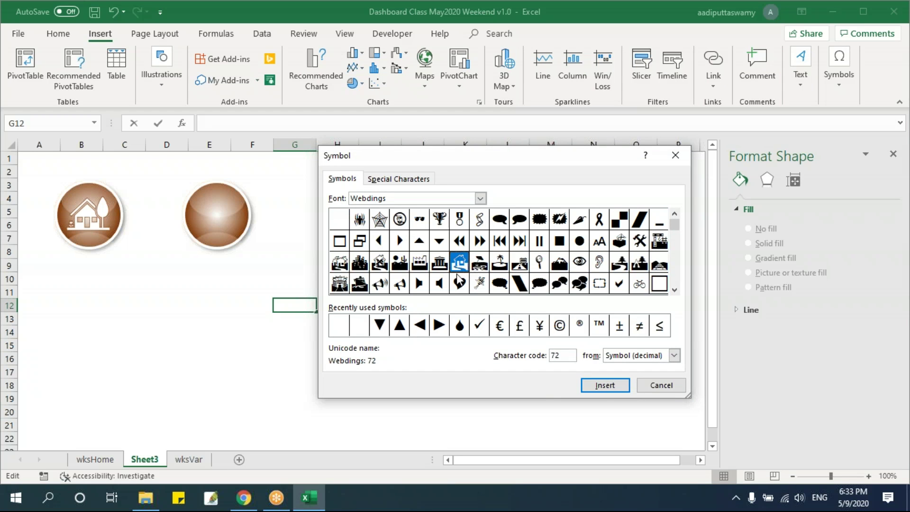
left_click(606, 385)
left_click(641, 384)
left_click(422, 359)
left_click(294, 306)
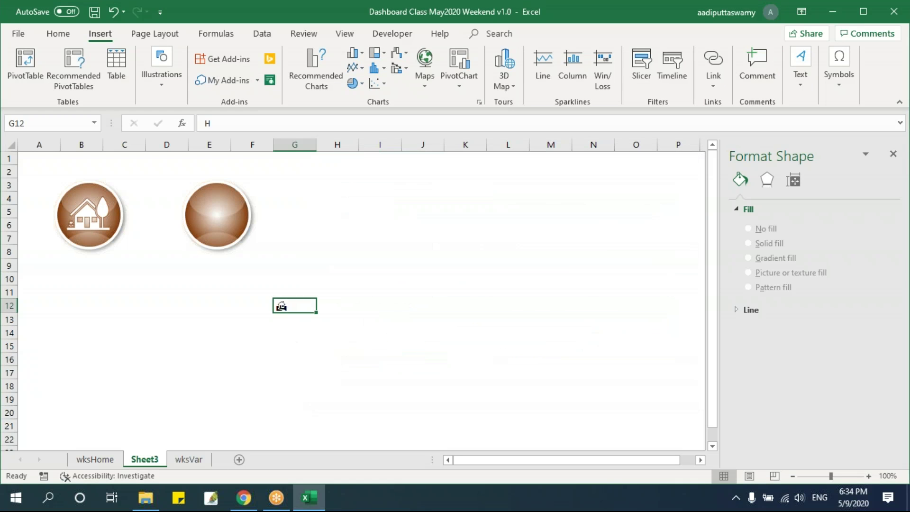
key("F2")
left_click(391, 285)
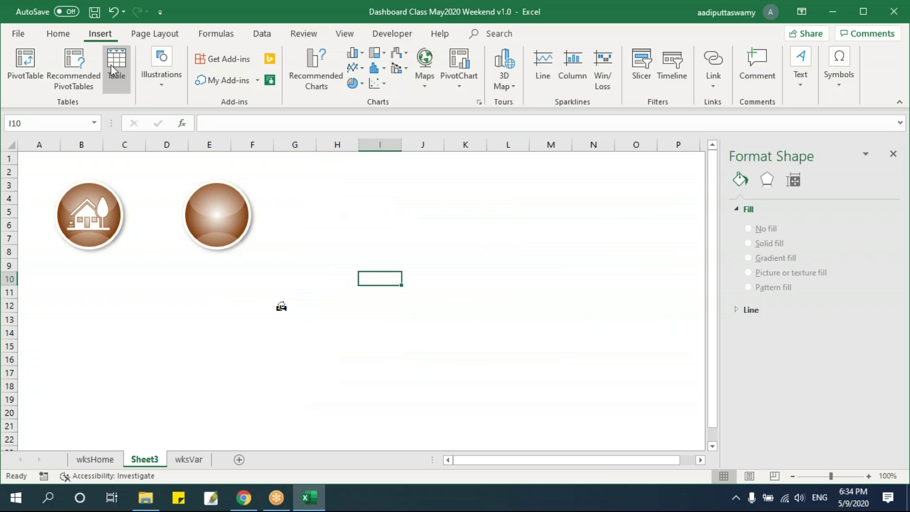
Step: Add a small text box around cell J6 on the empty part of the sheet
left_click(166, 80)
left_click(211, 140)
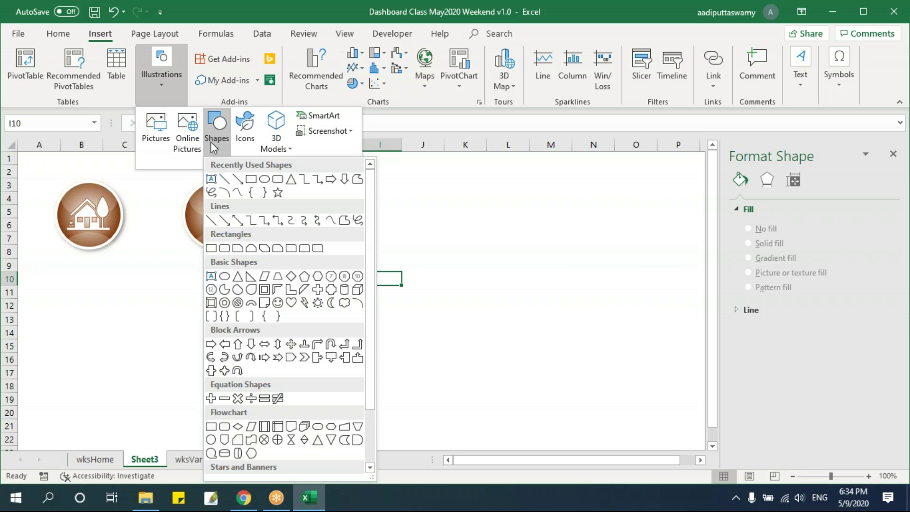
left_click(211, 180)
left_click(435, 223)
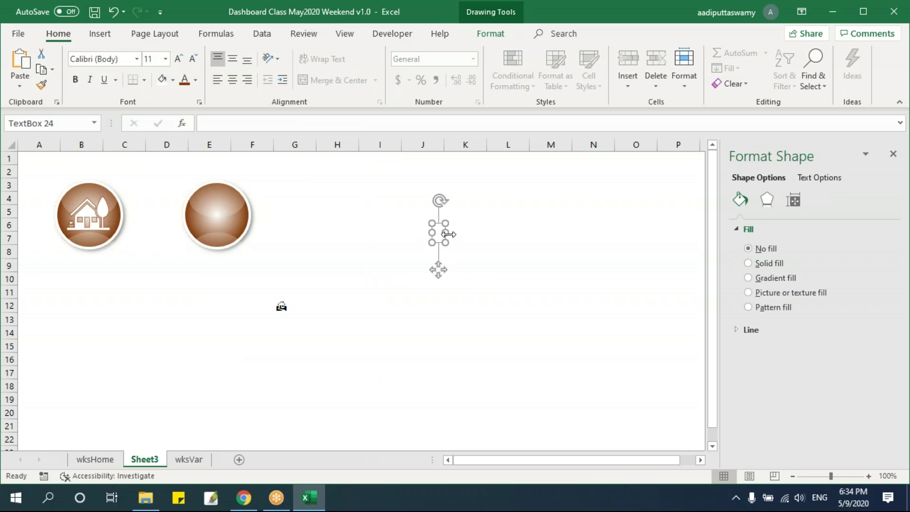
Step: Check the letter behind the house symbol in G12, enter H in the text box and set its font to Webdings
left_click(285, 307)
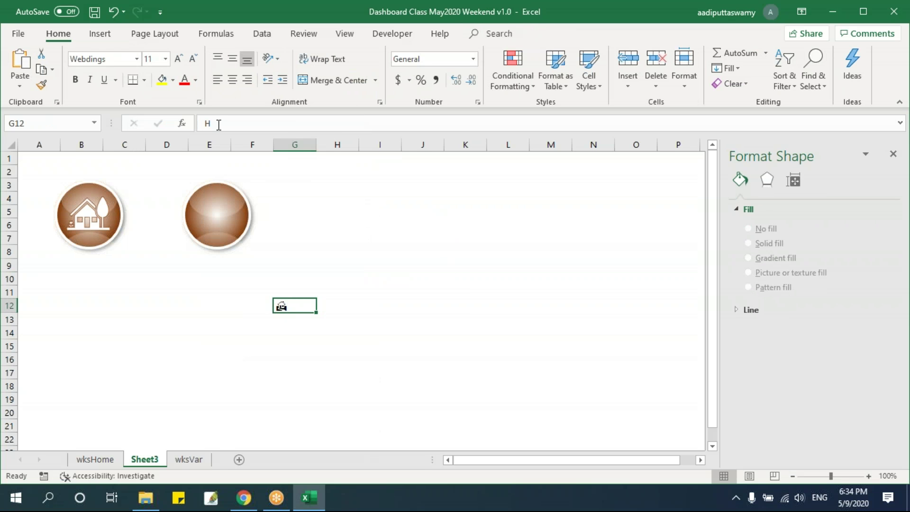
left_click(453, 222)
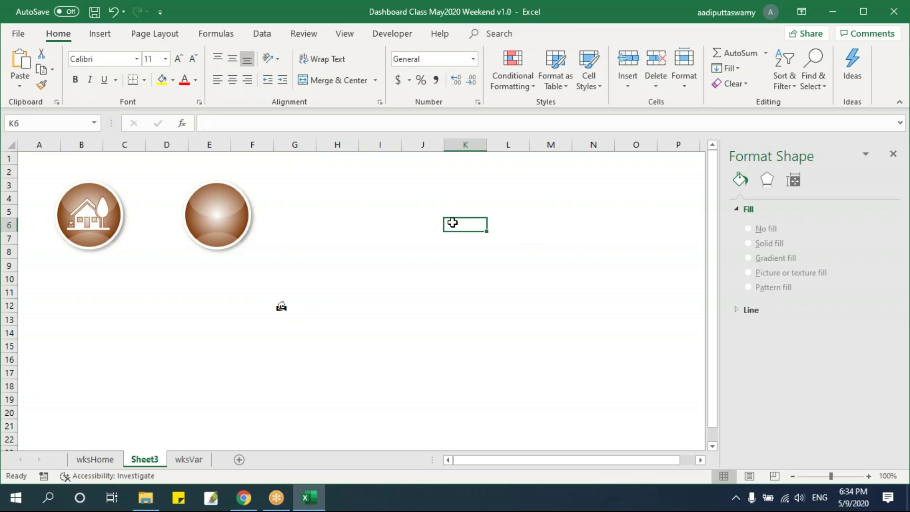
left_click(439, 223)
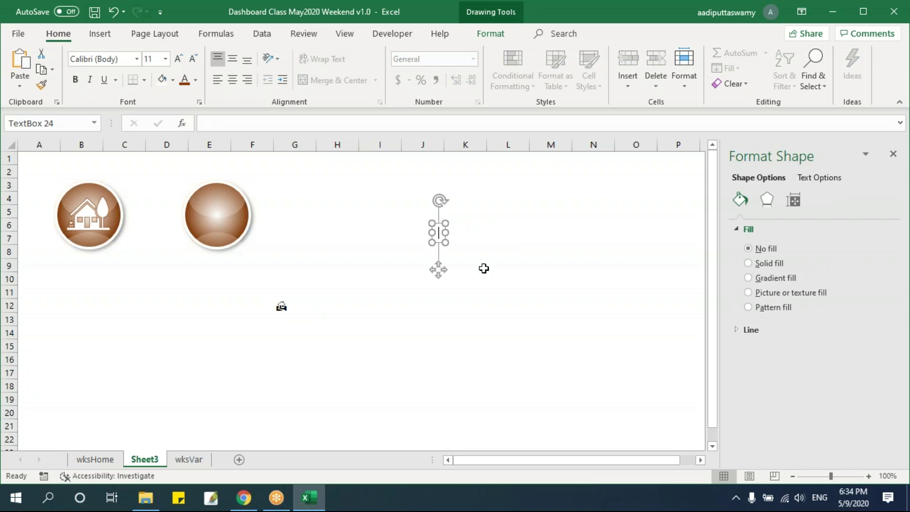
type("H")
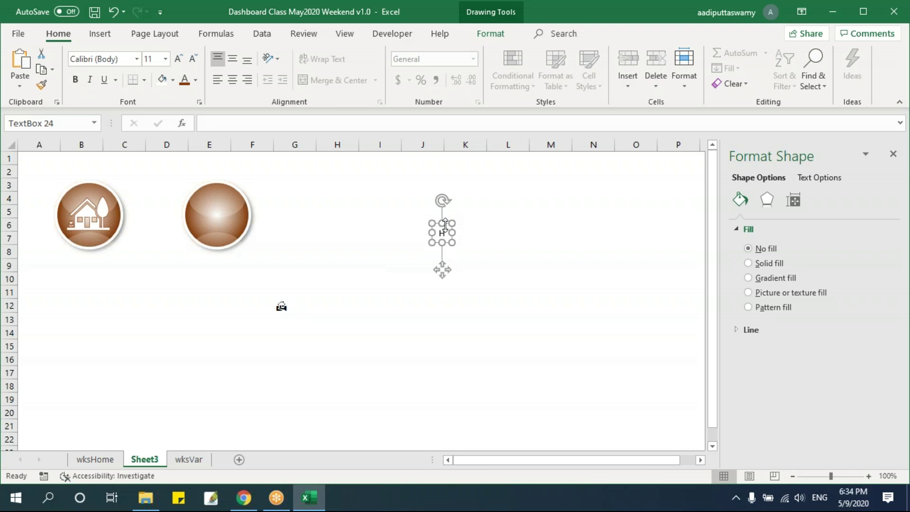
left_click(122, 61)
type("Webdings")
key("Return")
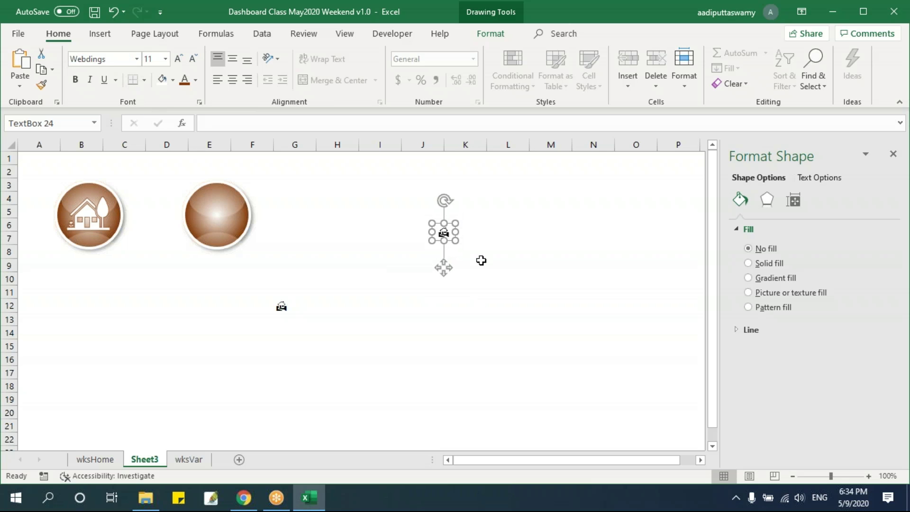
Step: Move the house text box onto the second circle button, enlarge its font to 36 and centre it on the button
left_click_drag(451, 224, 220, 207)
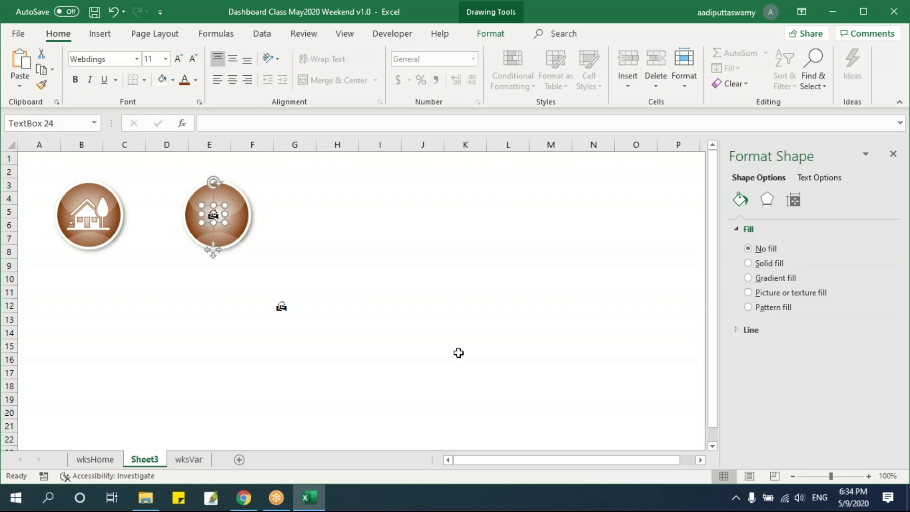
key("ctrl+bracketright")
key("ctrl+bracketright")
key("ctrl+bracketright")
key("ctrl+bracketright")
key("ctrl+bracketright")
key("ctrl+bracketright")
key("ctrl+bracketright")
key("ctrl+bracketright")
key("ctrl+bracketright")
key("ctrl+bracketright")
key("ctrl+bracketright")
key("ctrl+bracketright")
key("ctrl+bracketright")
key("ctrl+bracketright")
key("ctrl+bracketright")
key("ctrl+bracketright")
key("ctrl+bracketright")
key("ctrl+bracketright")
key("ctrl+bracketright")
key("ctrl+bracketright")
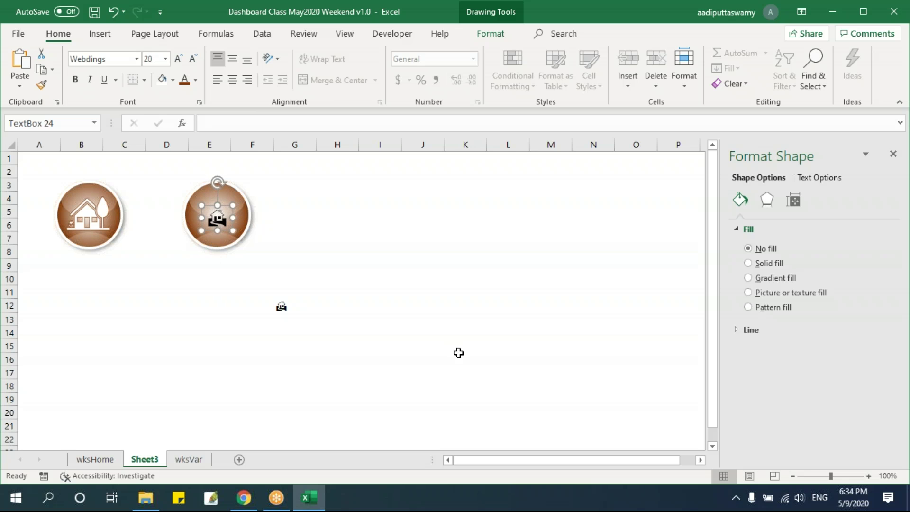
key("ctrl+bracketright")
key("ctrl+bracketright")
key("ctrl+bracketright")
key("ctrl+bracketright")
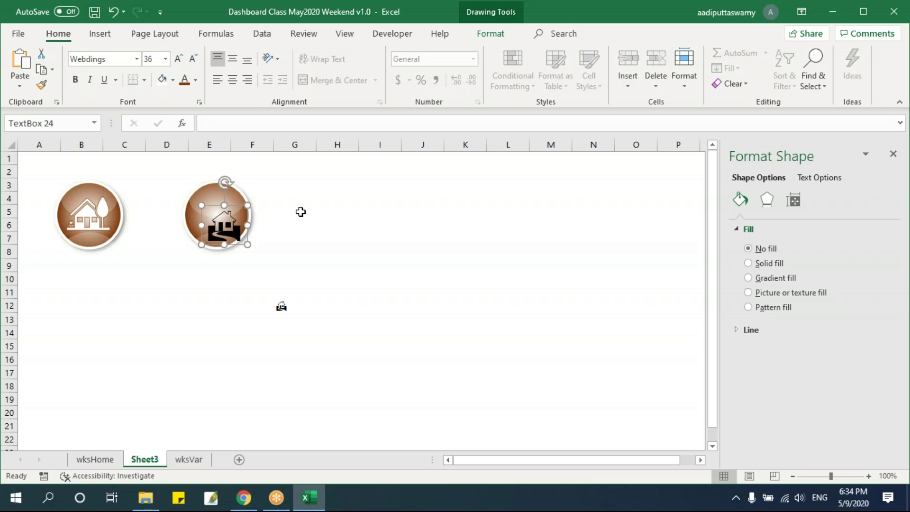
left_click_drag(239, 205, 231, 196)
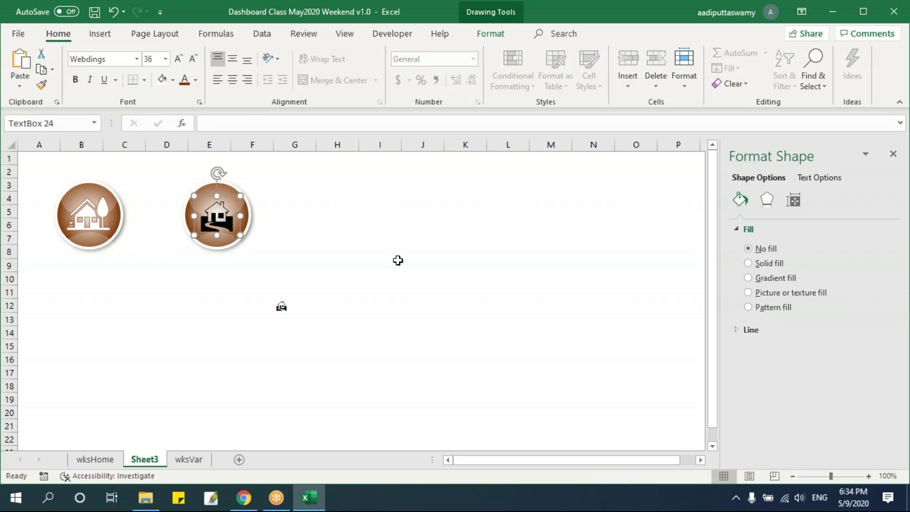
Step: Colour the house symbol's text dark brown, try a solid fill on its text box and undo that fill
left_click(186, 82)
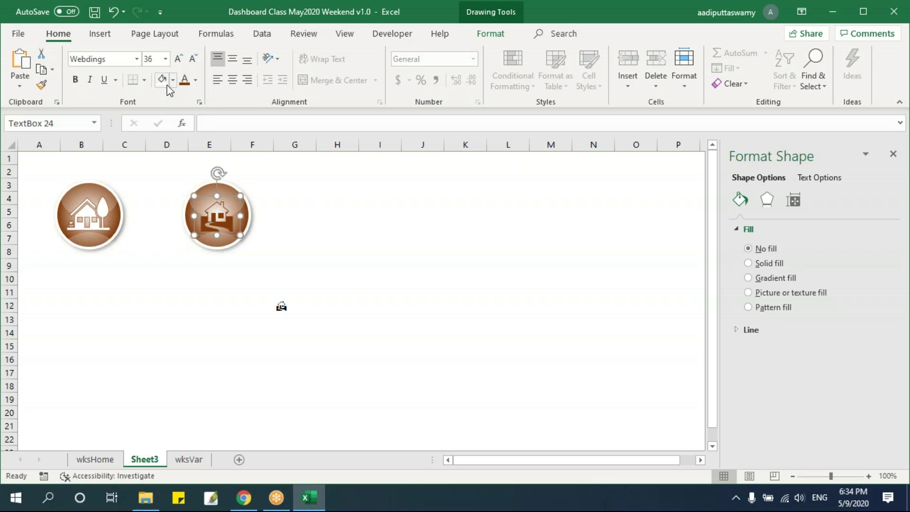
left_click(164, 80)
key("ctrl+z")
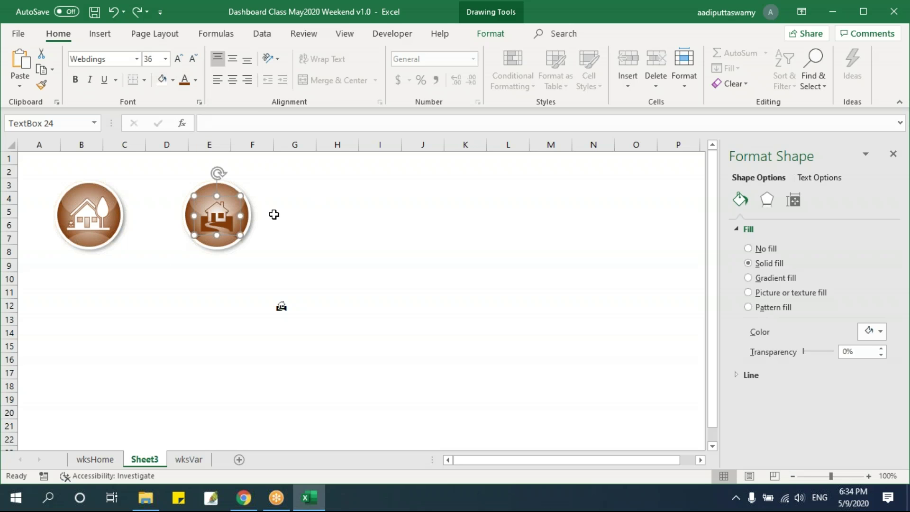
Step: Give the house symbol on the second circle button a white text fill and a dark brown text outline
left_click(492, 33)
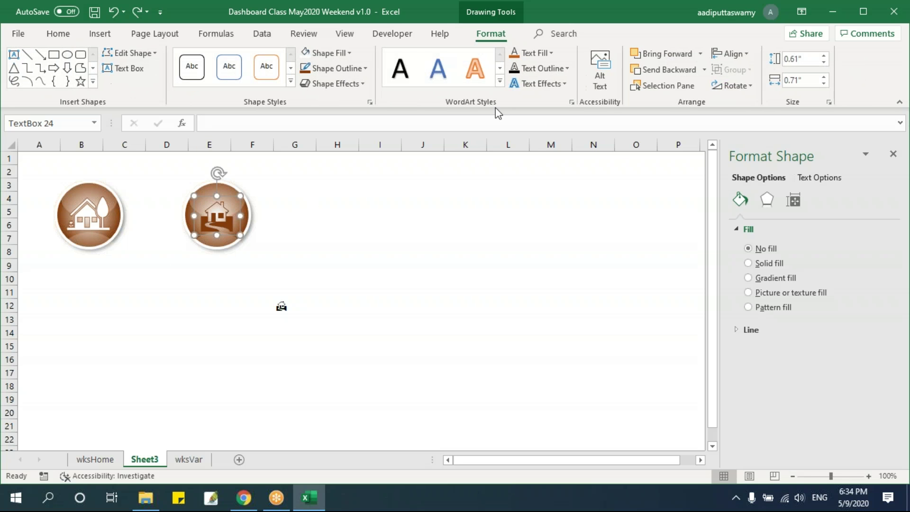
left_click(550, 53)
left_click(534, 72)
left_click(533, 70)
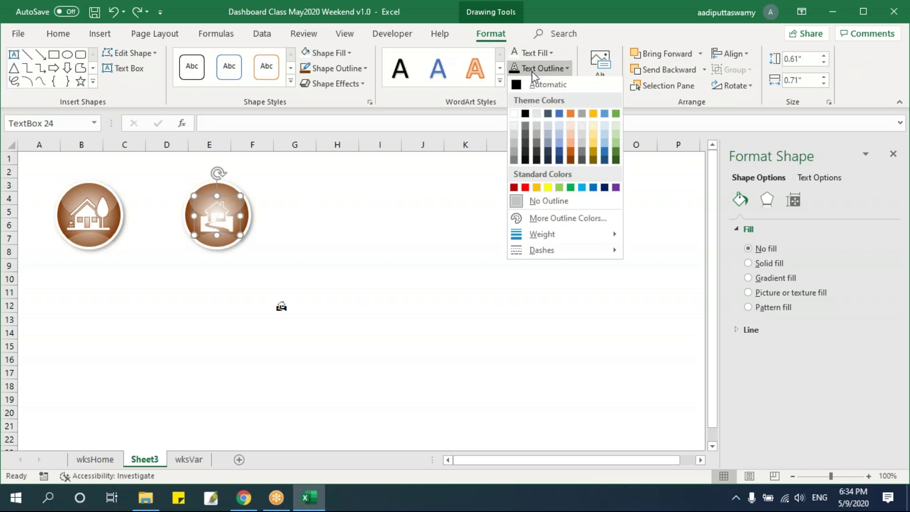
left_click(572, 162)
Step: Enlarge the house symbol's font to 44 and recentre its text box on the second circle button
left_click(240, 203)
left_click(240, 203)
left_click(235, 198)
left_click(230, 209)
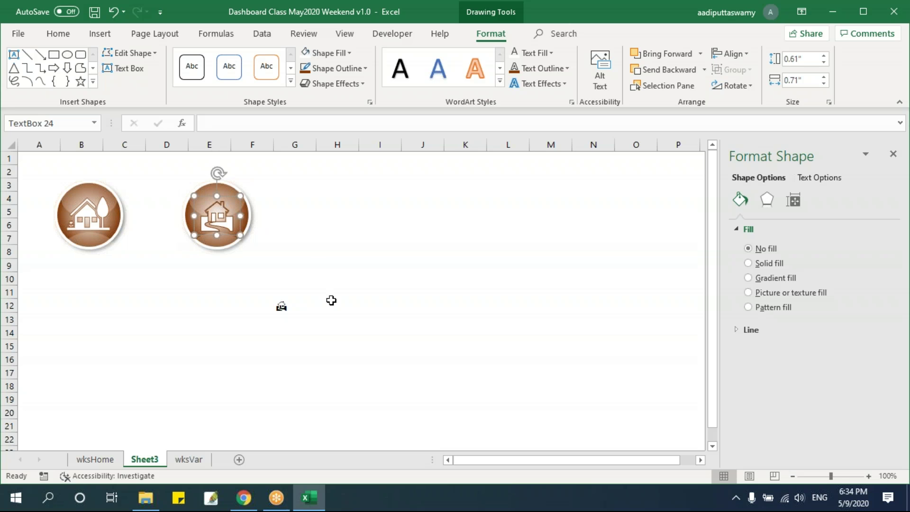
key("ctrl+shift+period")
key("ctrl+shift+period")
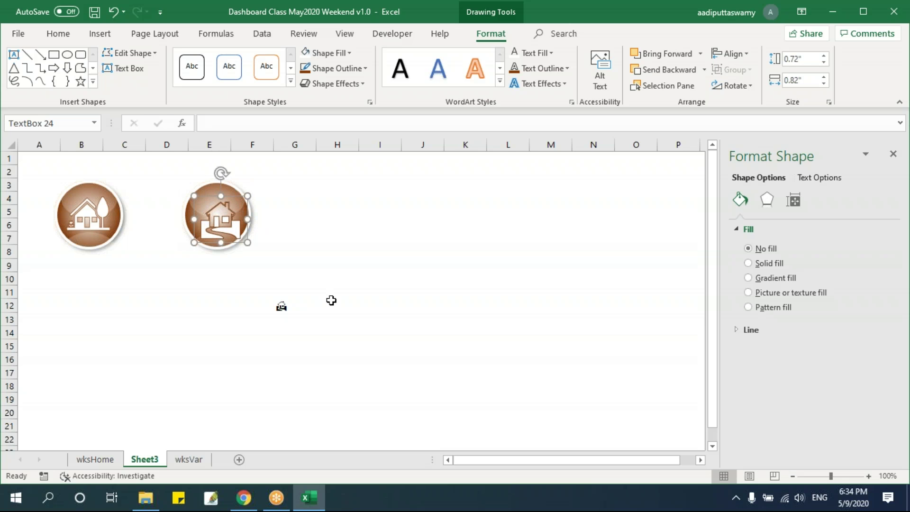
left_click_drag(242, 196, 237, 192)
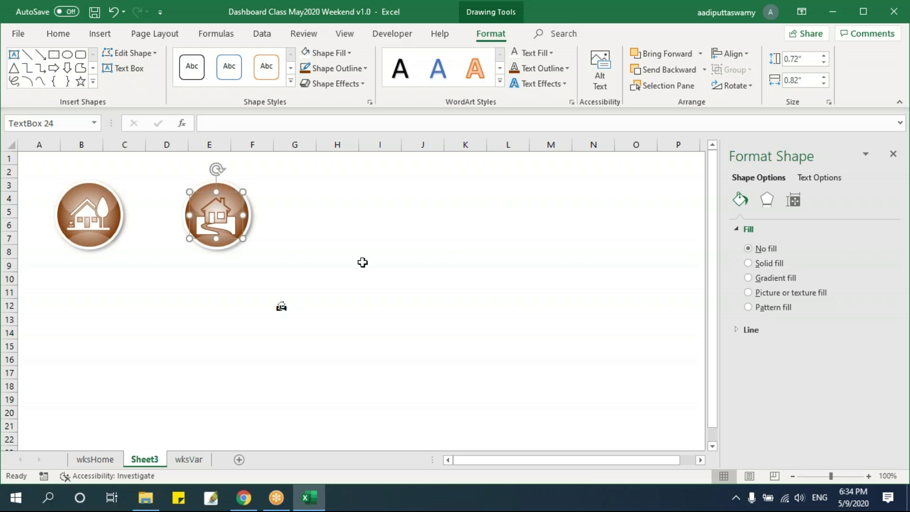
left_click(406, 282)
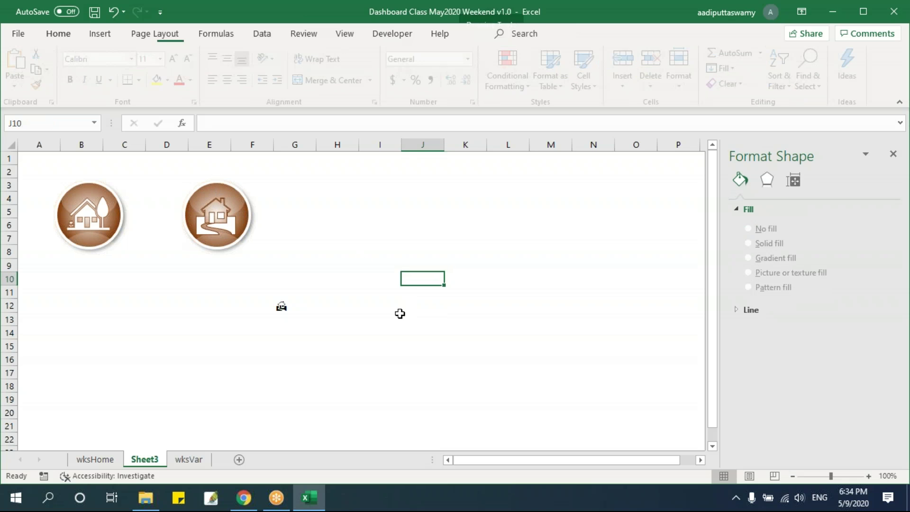
left_click(93, 223)
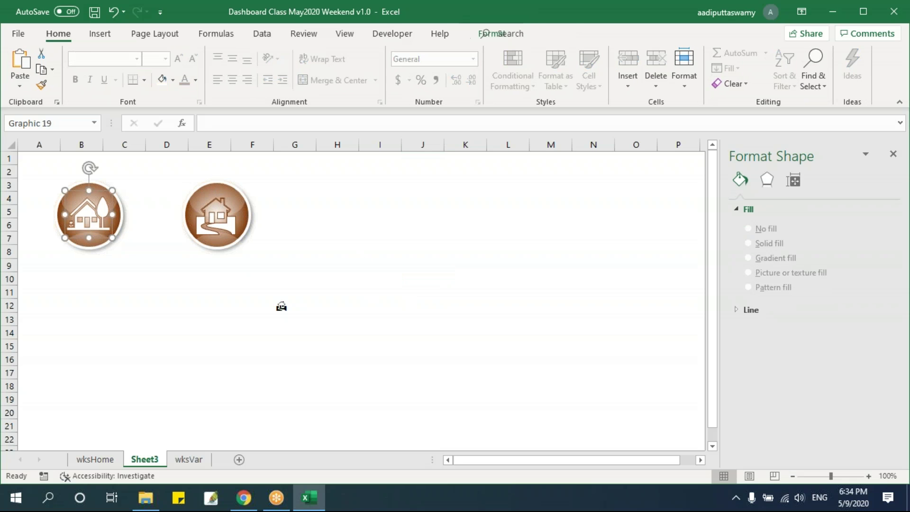
key("Tab")
left_click(321, 252)
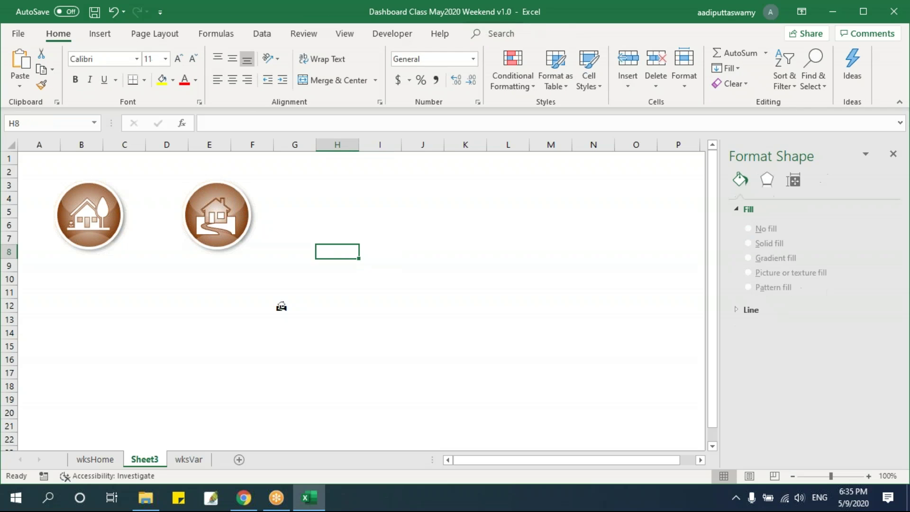
Step: Duplicate the second circle button with its symbol around column H and change the copy's Webdings letter to Q
left_click(232, 190)
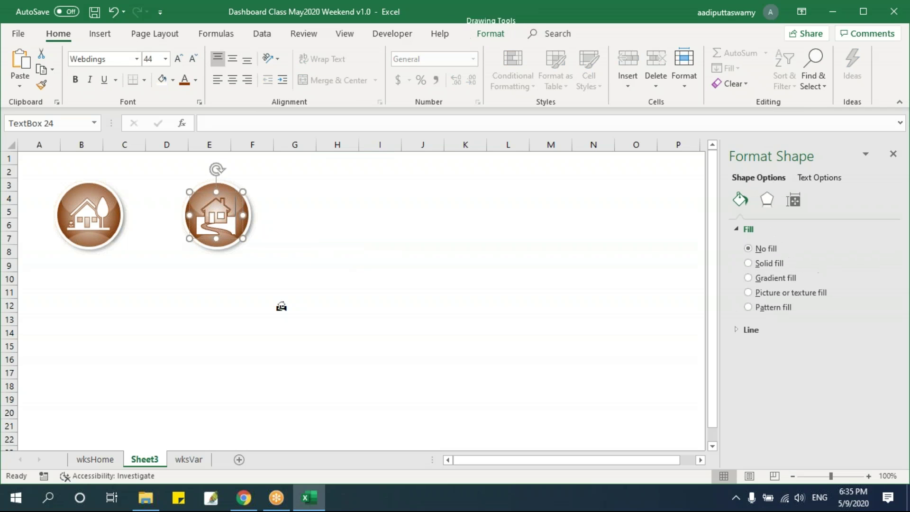
left_click_drag(232, 190, 355, 206)
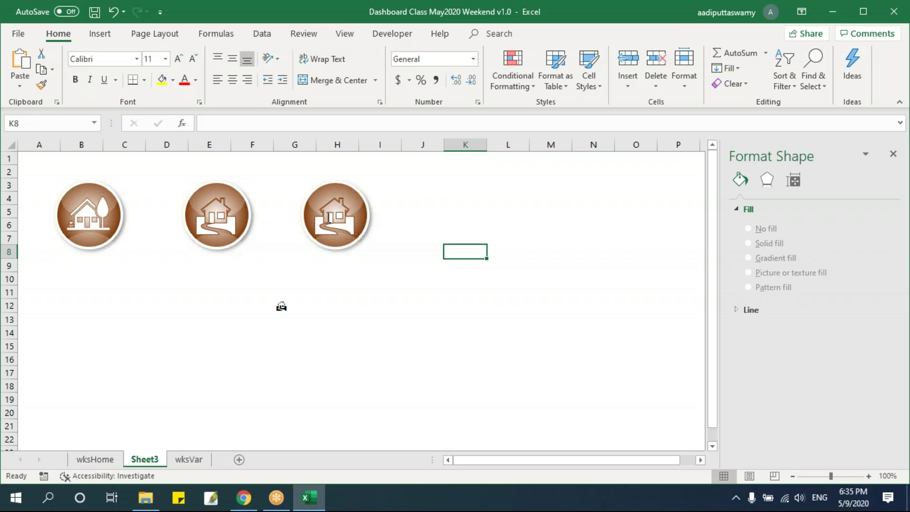
type("Q")
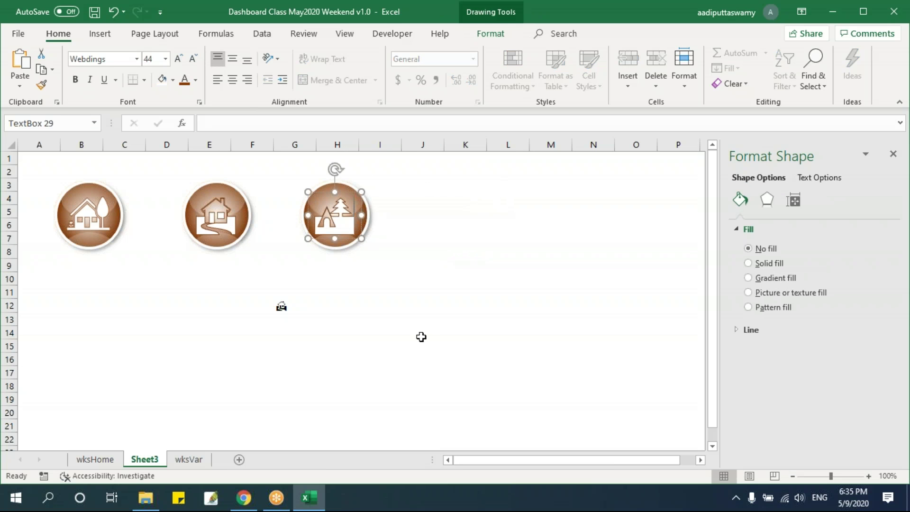
left_click(422, 320)
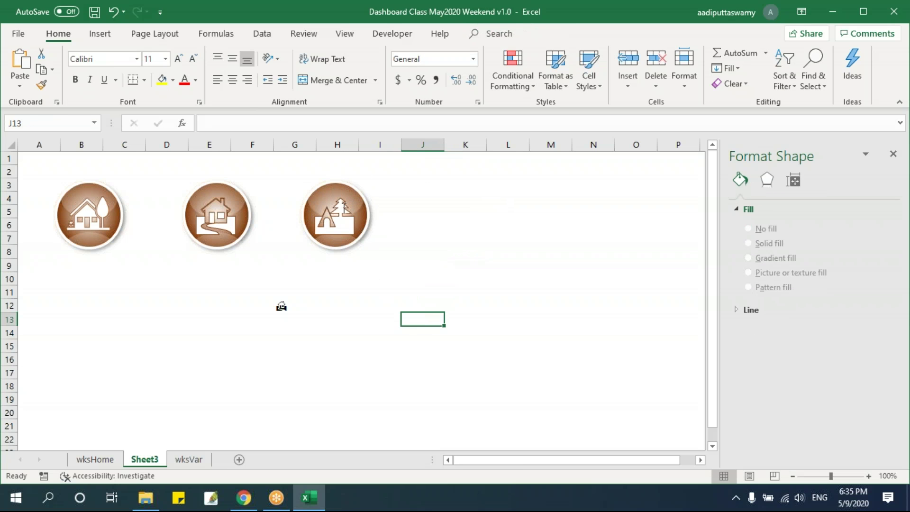
Step: Duplicate the third circle button with its symbol around columns J and K and change the copy's Webdings letter to G
left_click(353, 203)
left_click_drag(352, 185, 463, 204)
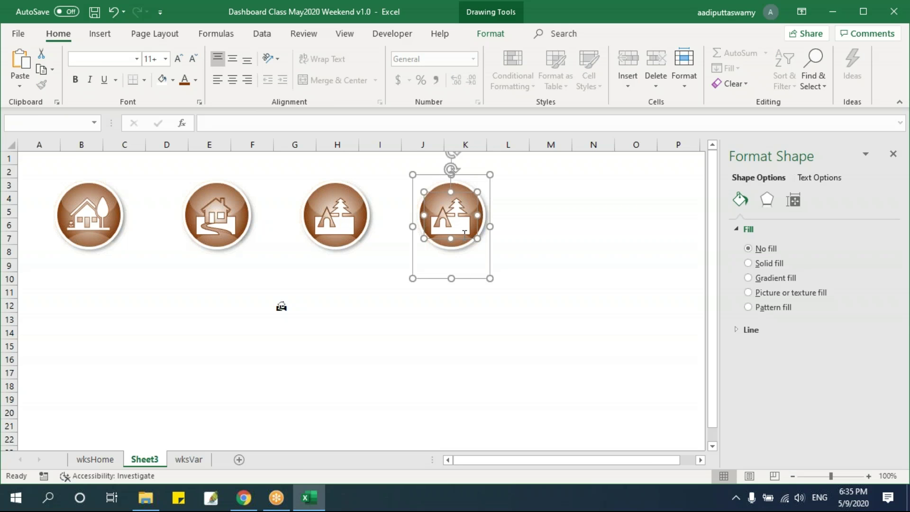
left_click(550, 279)
double_click(440, 217)
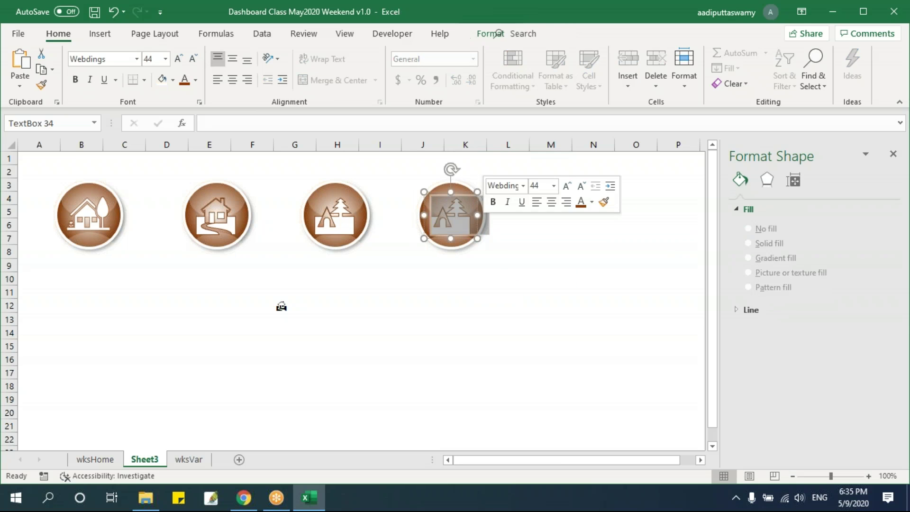
type("G")
left_click(546, 304)
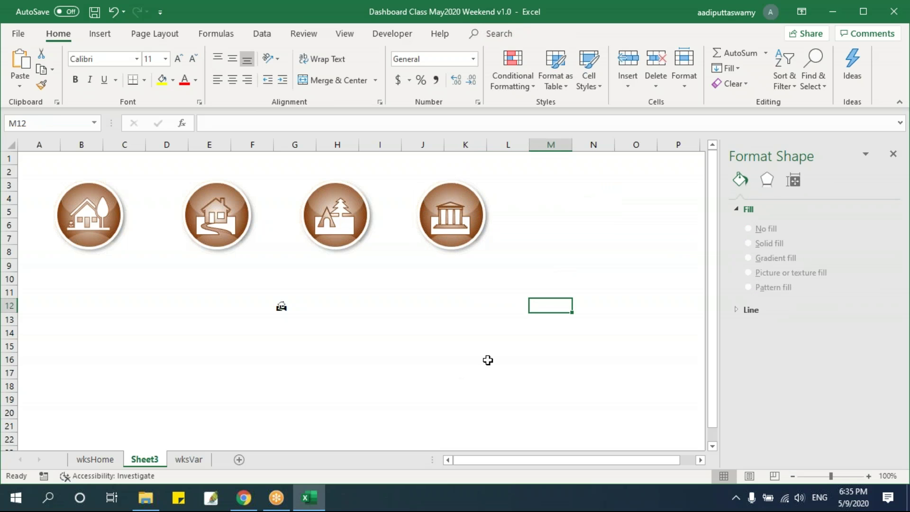
Step: Duplicate the fourth circle button with its symbol around column M and change the copy's Webdings letter to J
left_click(447, 197)
left_click_drag(470, 184, 564, 185)
double_click(539, 218)
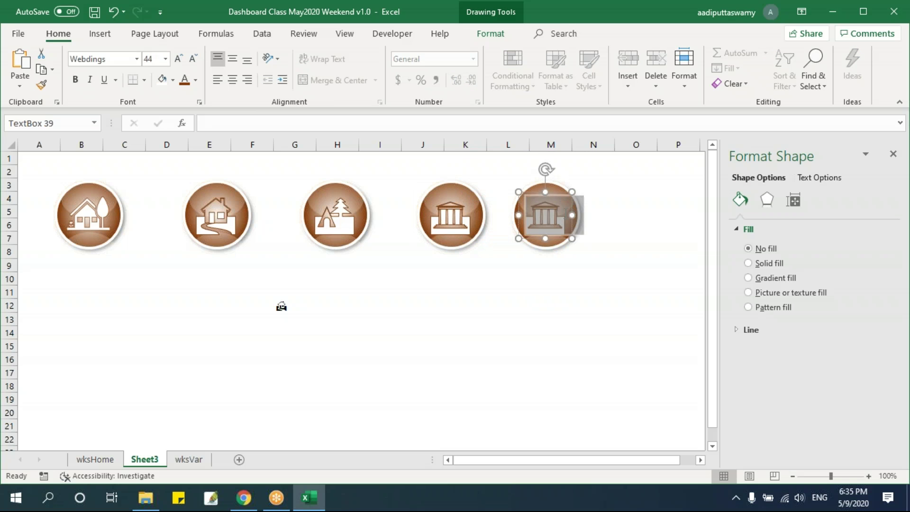
type("J")
left_click(580, 317)
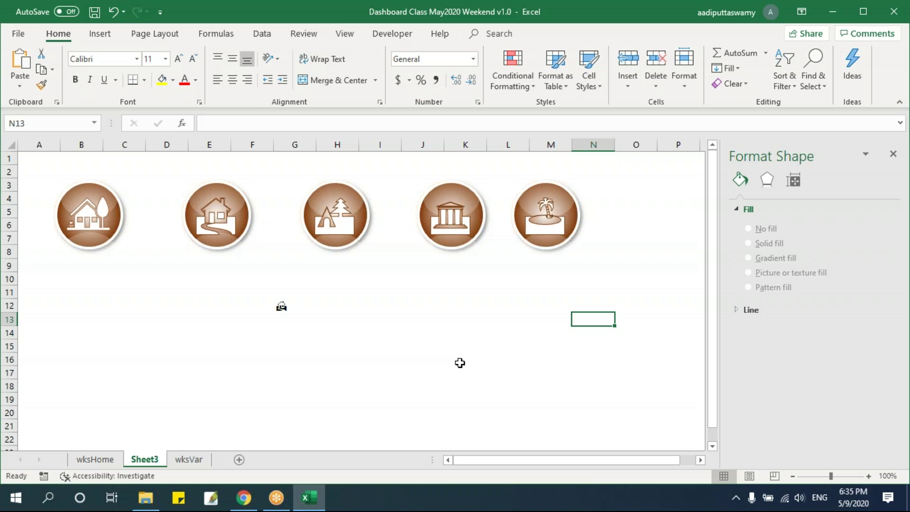
Step: Ungroup the second circle button, try moving its brown circle away and undo that move
left_click(252, 222)
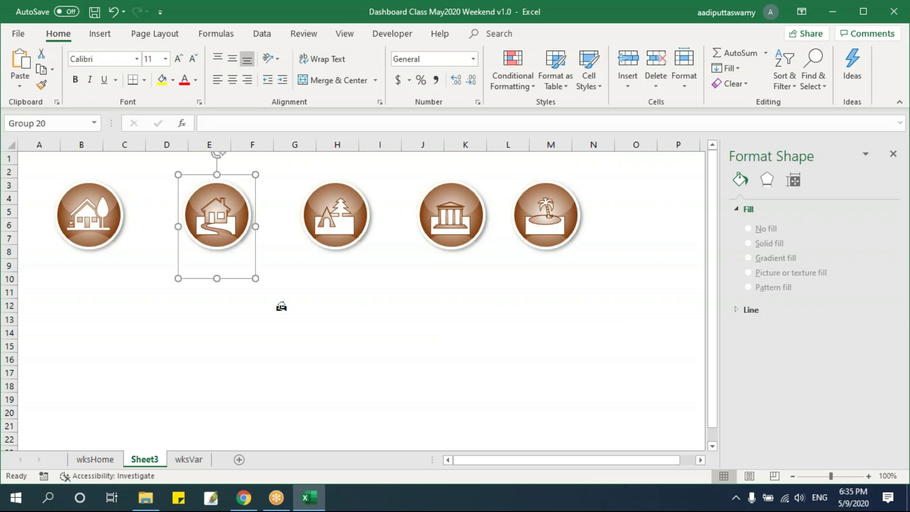
right_click(250, 218)
mouse_move(332, 295)
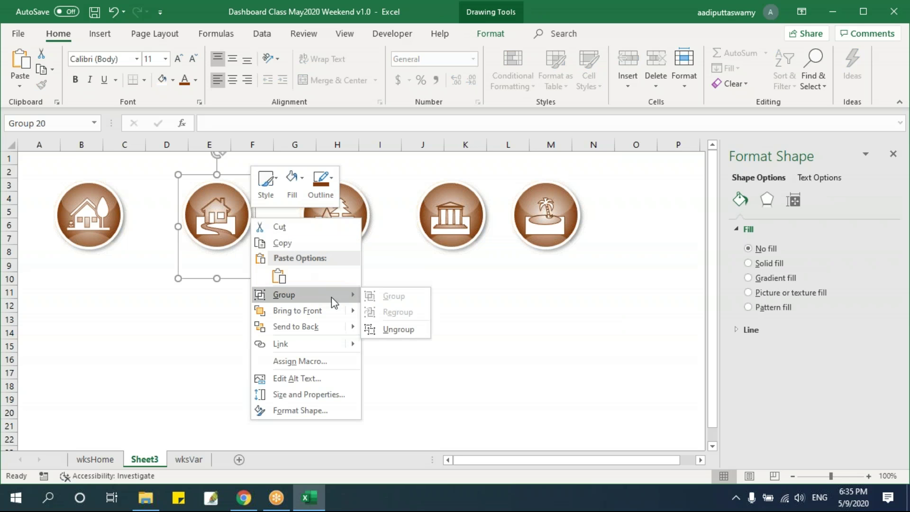
left_click(398, 329)
left_click(339, 317)
left_click(252, 226)
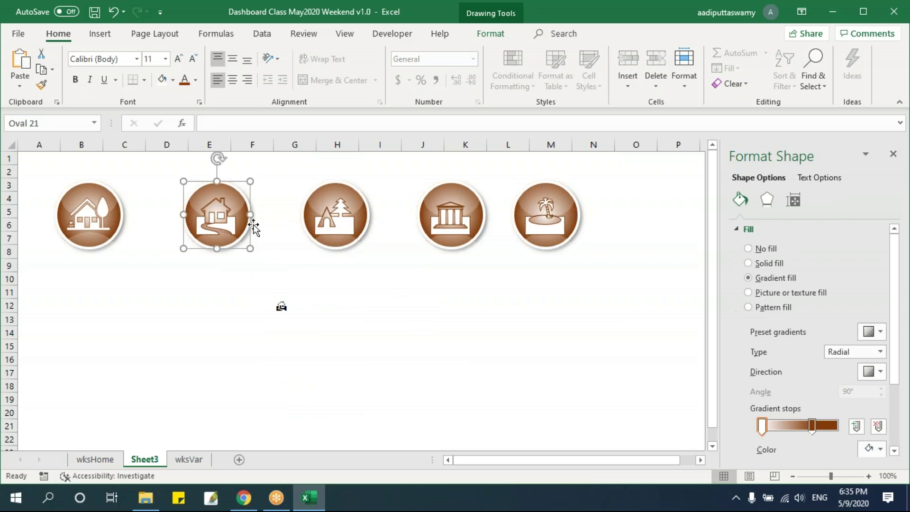
left_click_drag(252, 227, 333, 313)
key("ctrl+z")
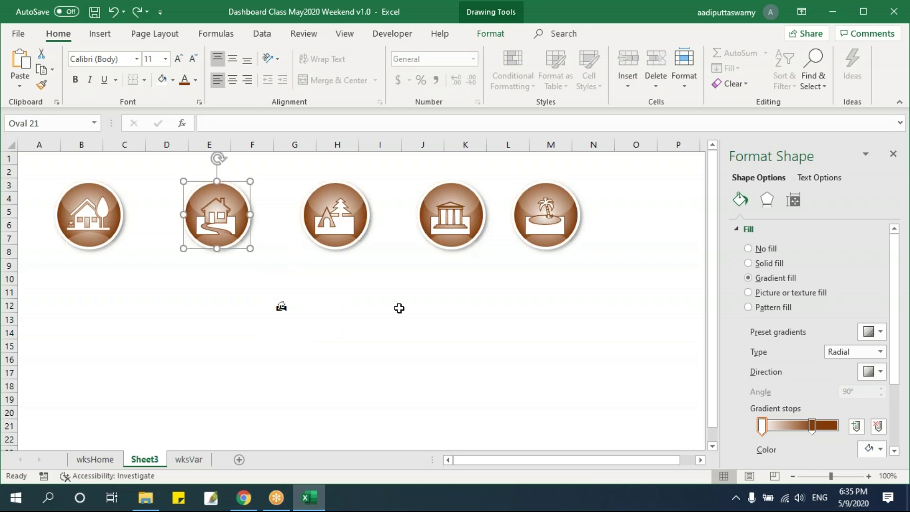
Step: Try dark green and dark gold as the colour of the second circle's dark gradient stop
left_click(813, 427)
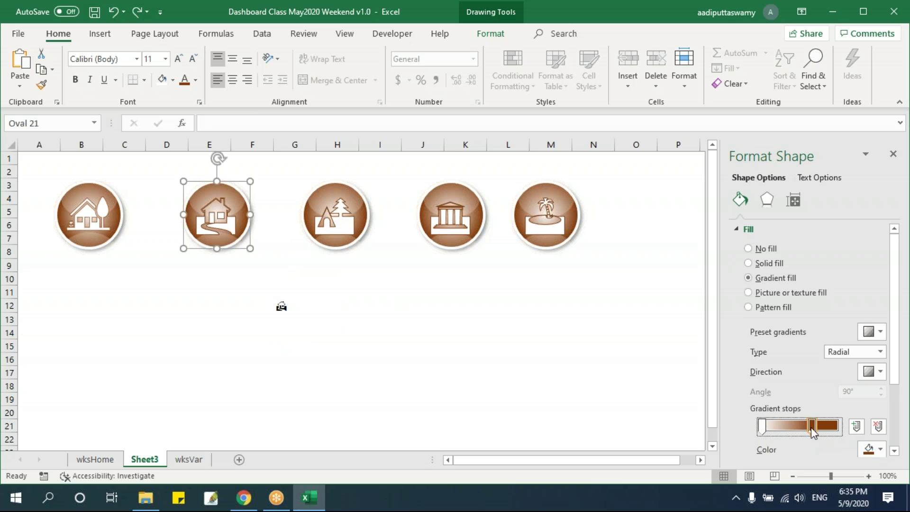
left_click(881, 449)
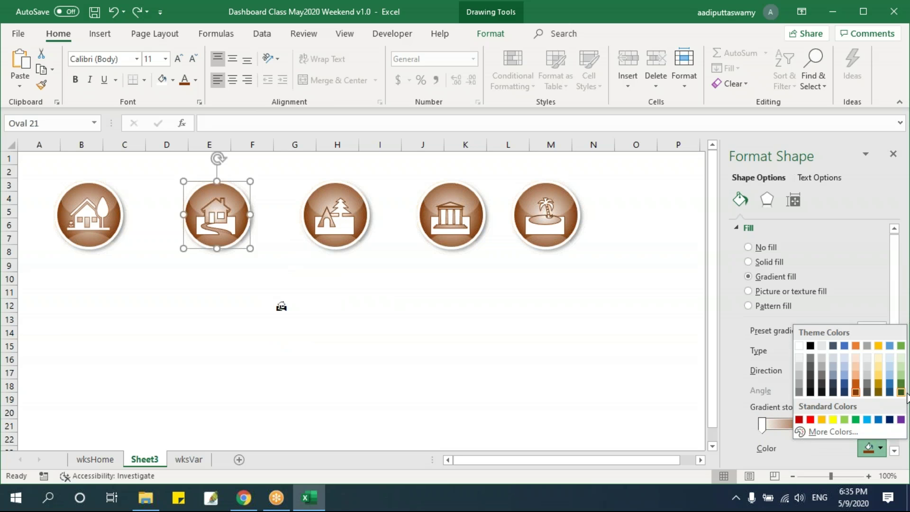
left_click(901, 392)
left_click(882, 448)
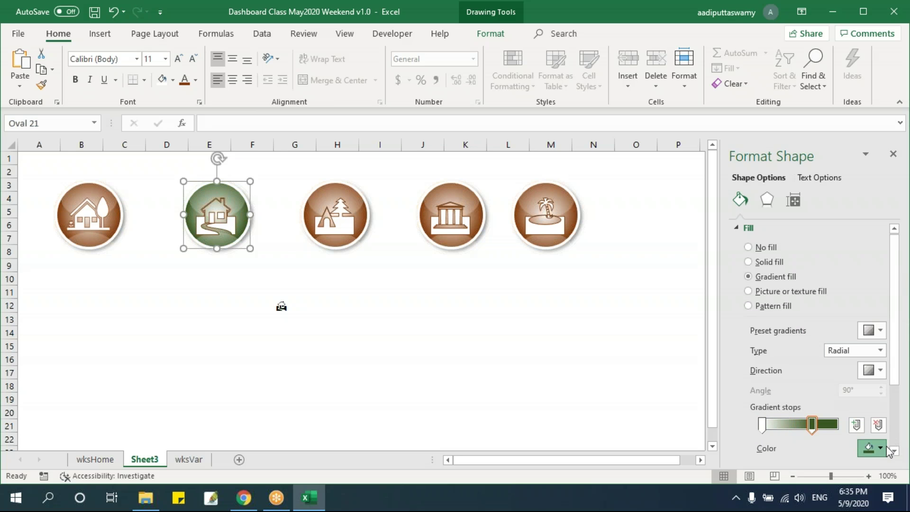
left_click(878, 392)
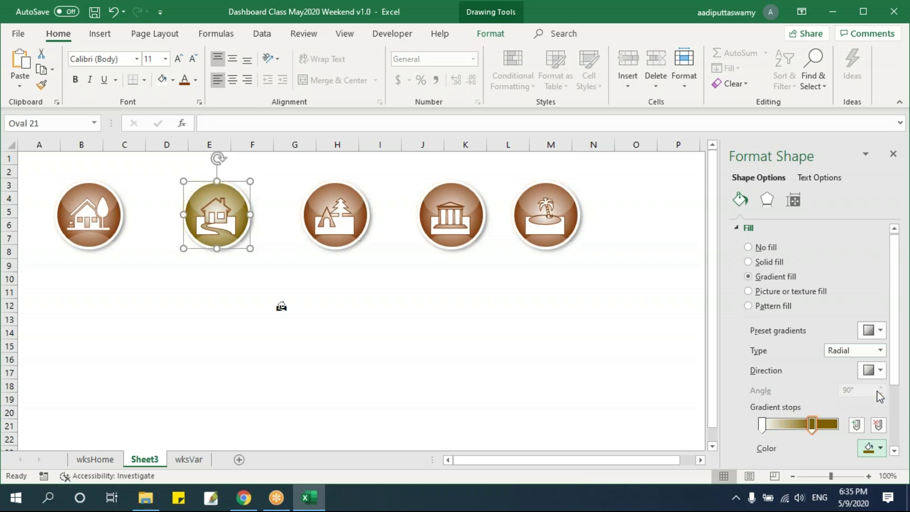
Step: Try dark red and orange for the second circle's coloured gradient stop, and set it to theme blue
left_click(885, 453)
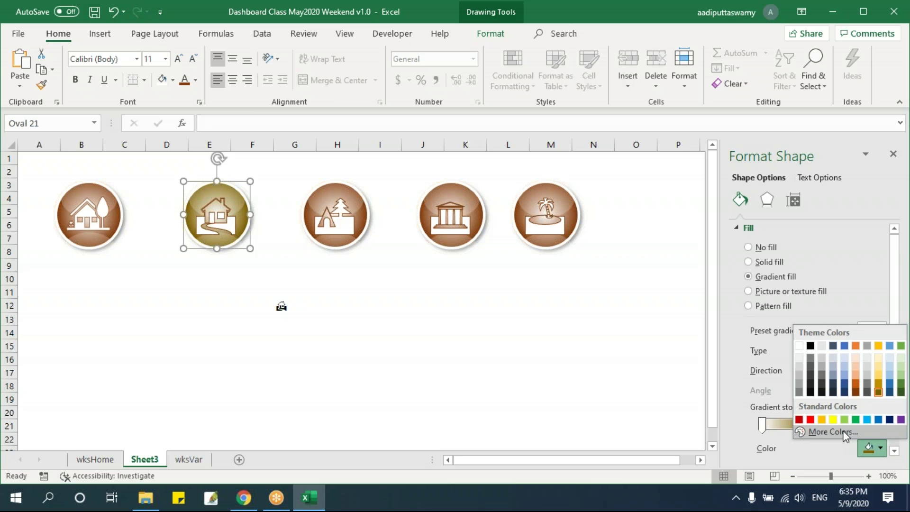
left_click(803, 417)
left_click(881, 450)
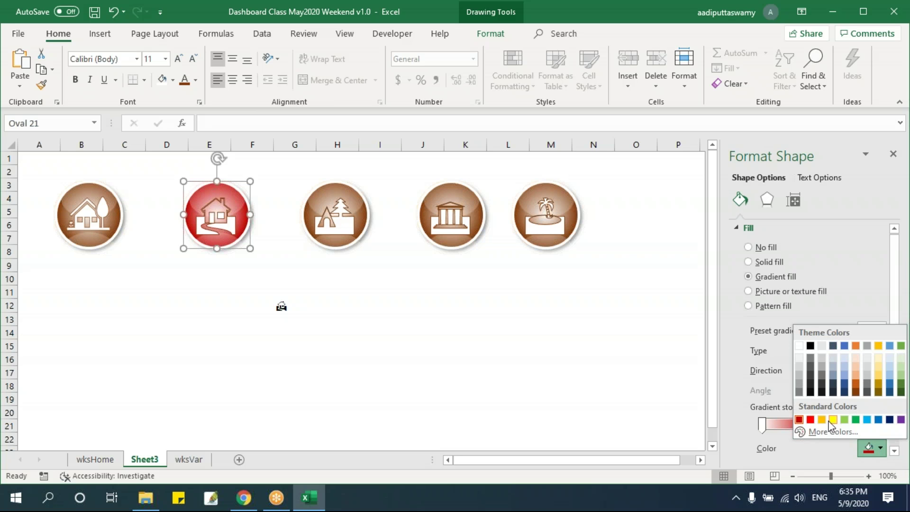
left_click(827, 419)
left_click(880, 450)
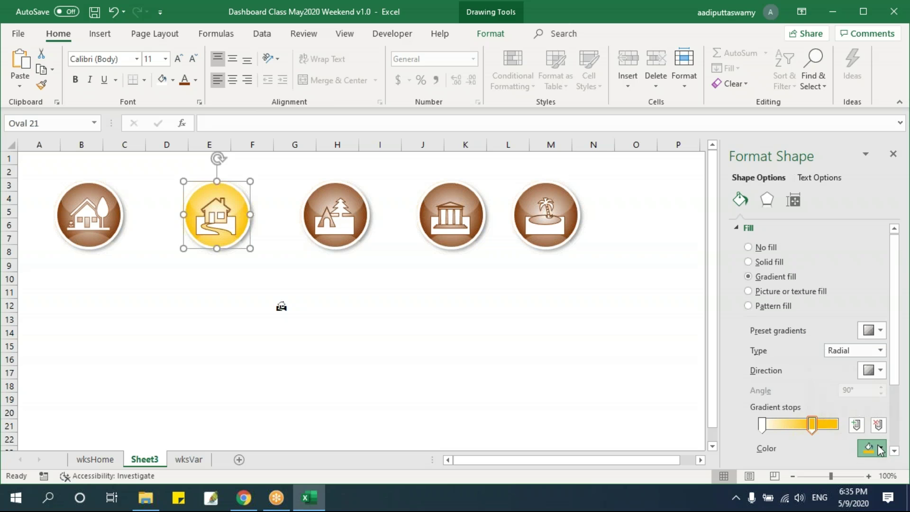
left_click(845, 346)
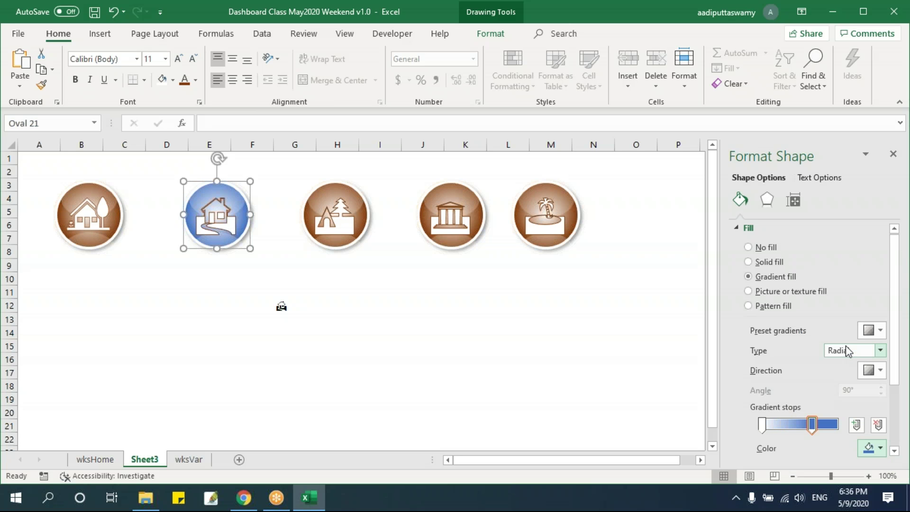
left_click(402, 349)
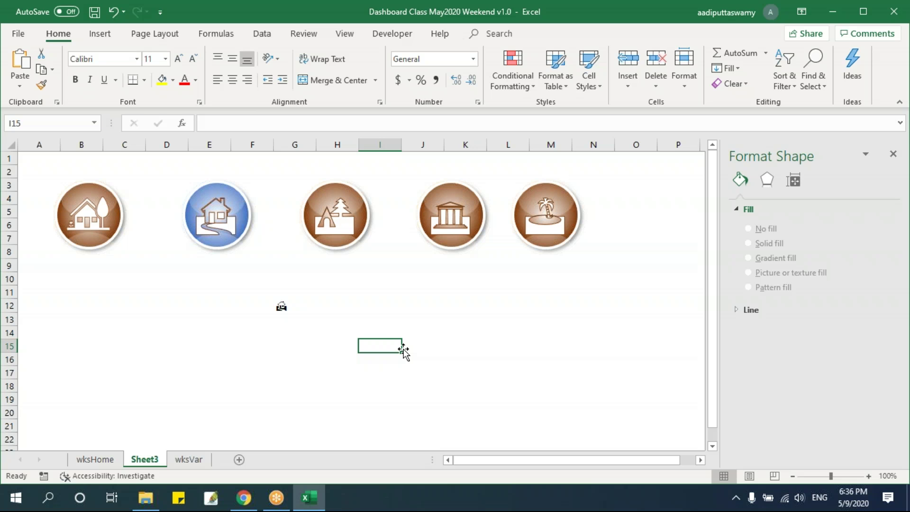
Step: Set the text outline of the house symbol on the blue circle to light blue
left_click(216, 209)
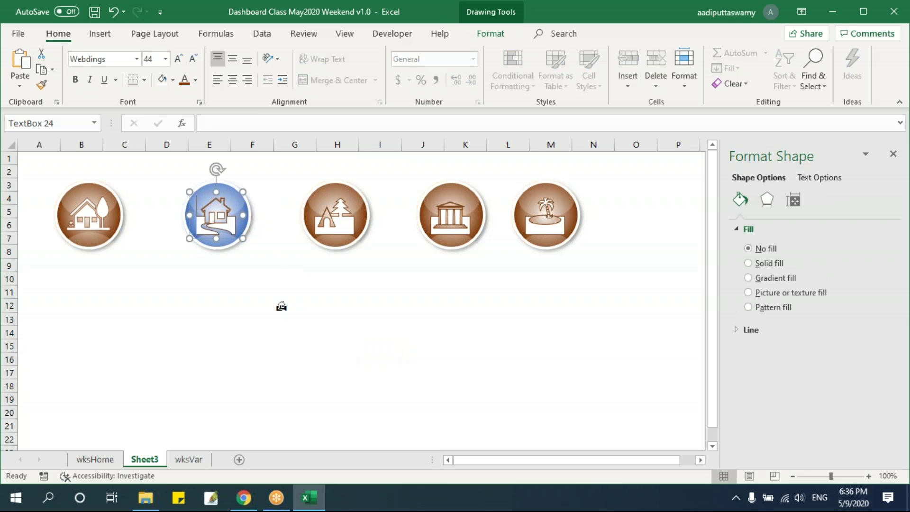
left_click(491, 35)
left_click(539, 68)
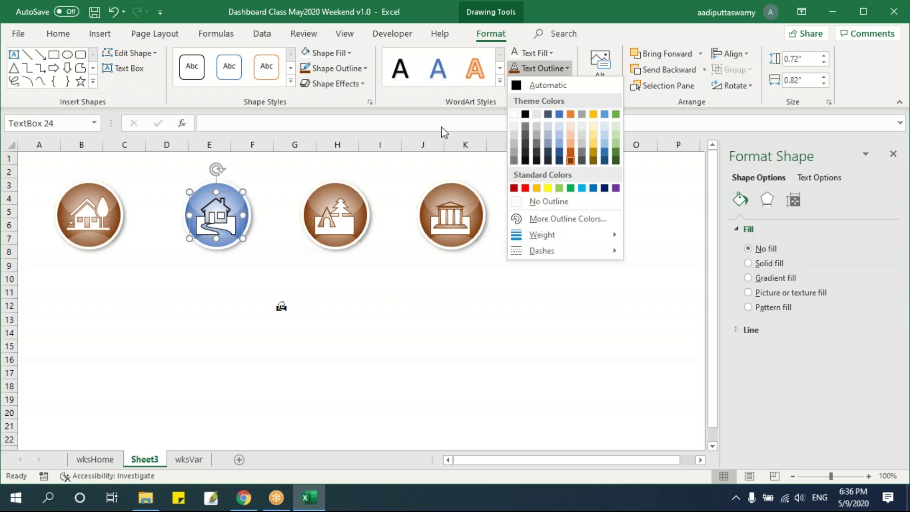
left_click(605, 115)
left_click(266, 308)
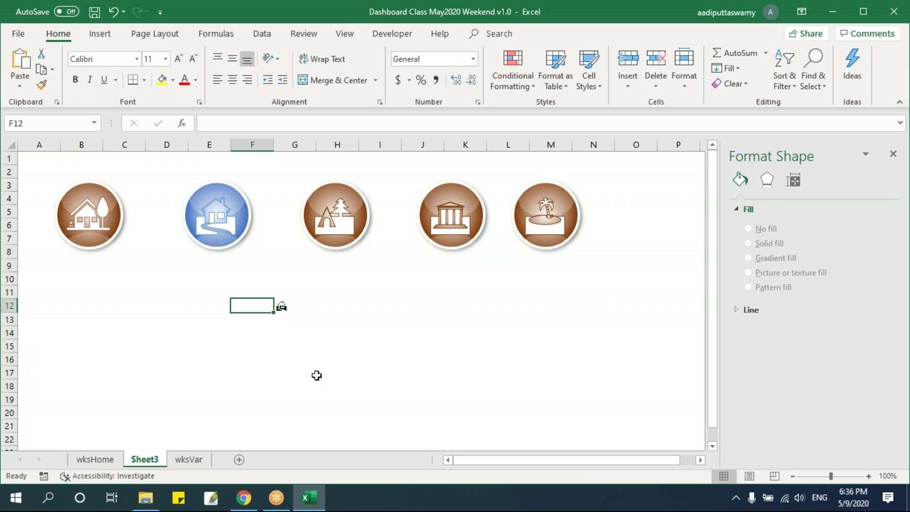
Step: Undo the blue recolouring and the ungrouping of the second button, and select the button together with its house symbol
key("ctrl+z")
key("ctrl+z")
left_click(299, 264)
left_click(218, 209)
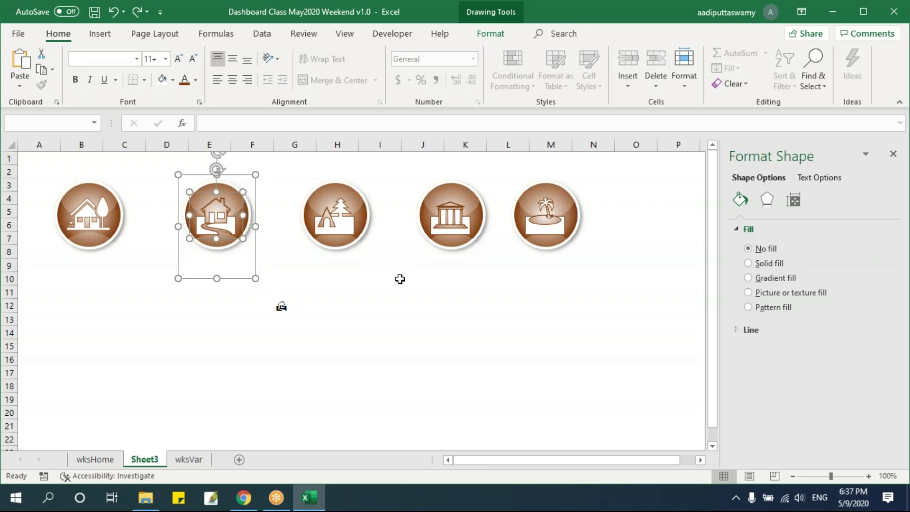
Step: Switch to the wksHome sheet
left_click(95, 460)
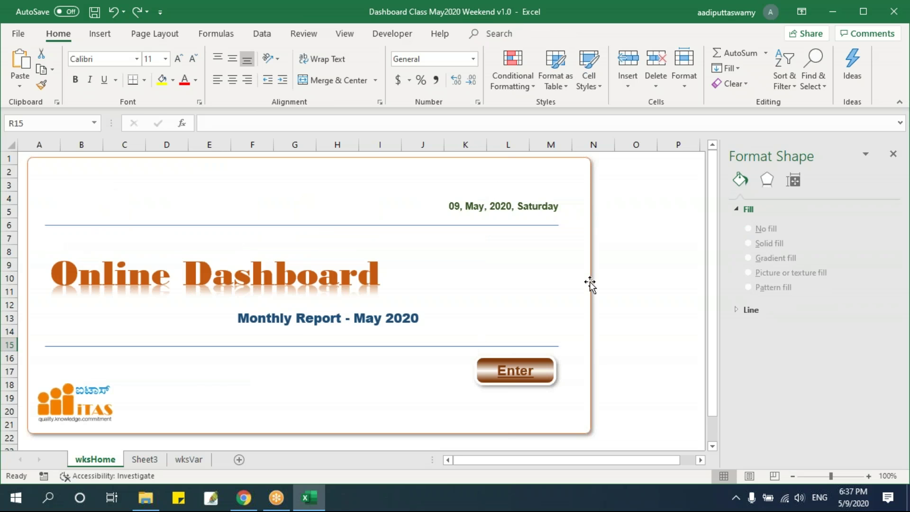